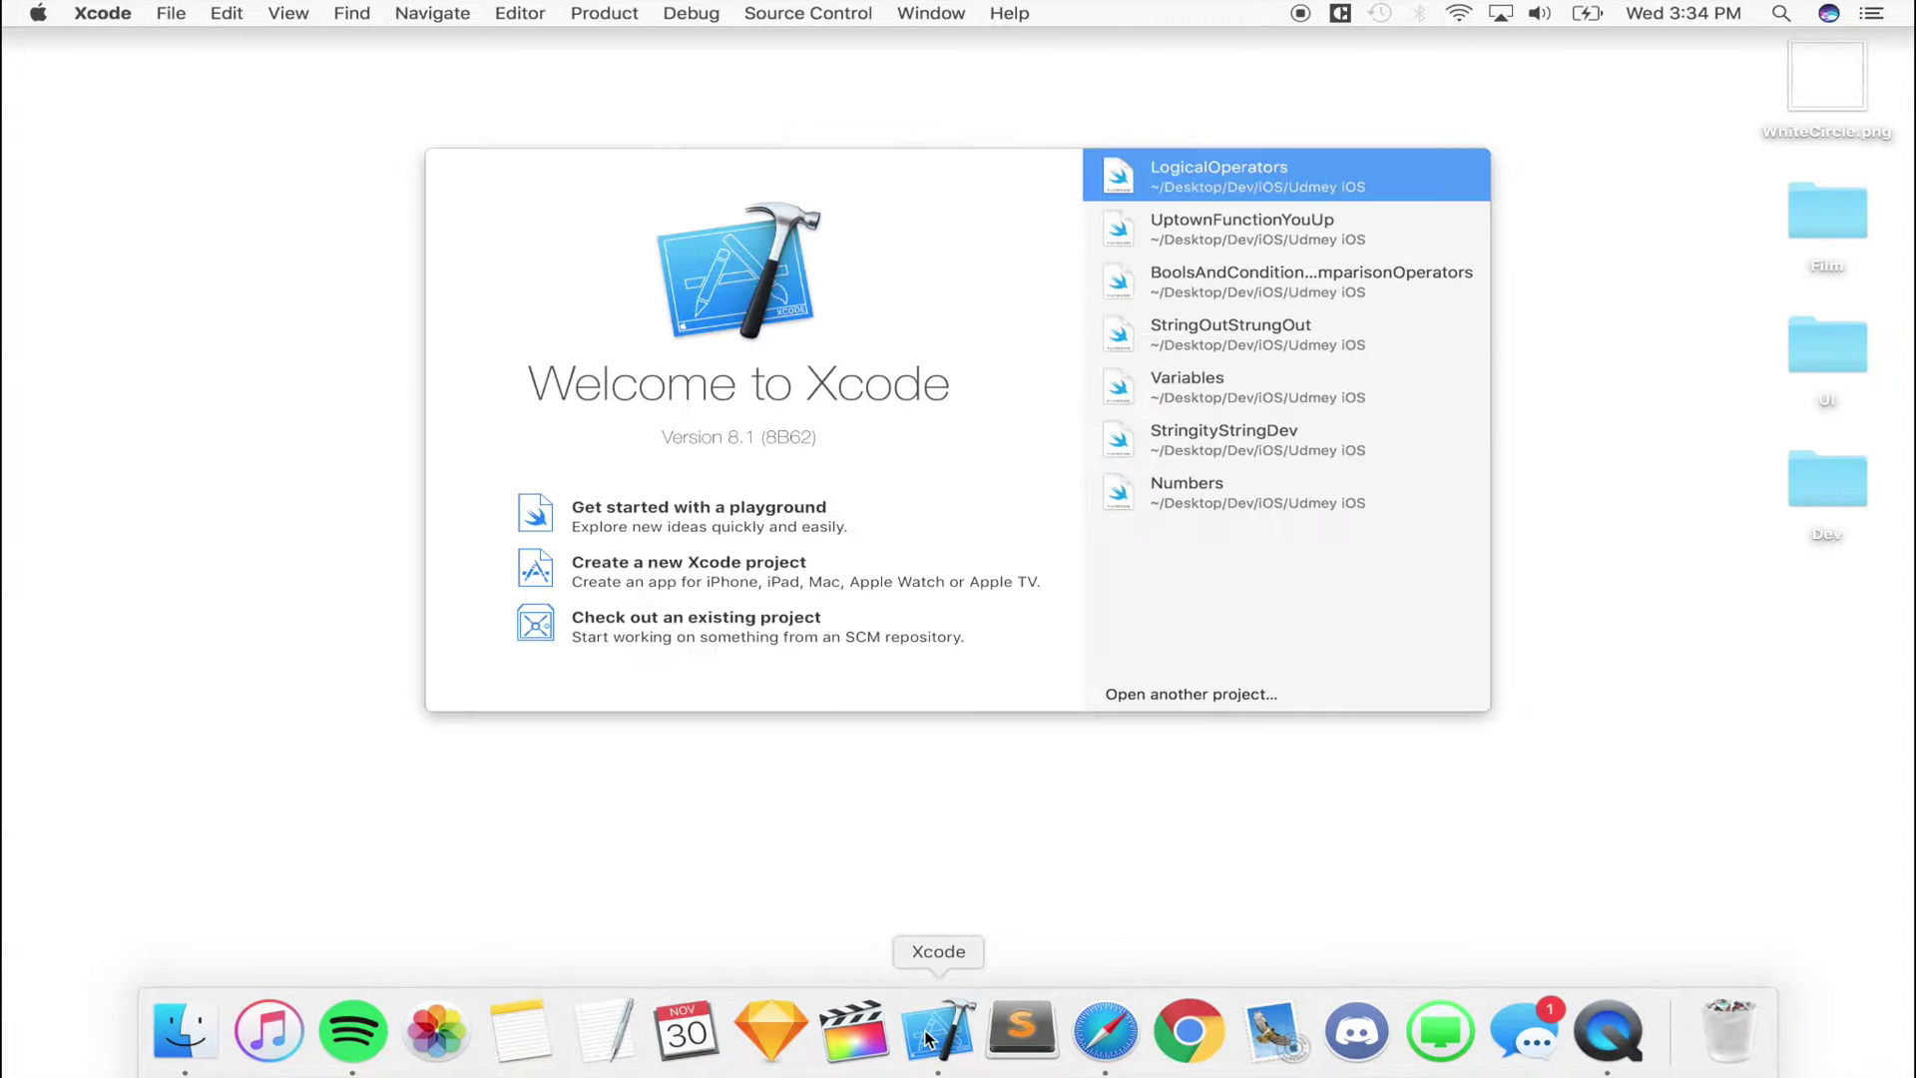
# Open the LogicalOperators playground from the Welcome window, then open Xcode's preferences
pyautogui.press('Return')
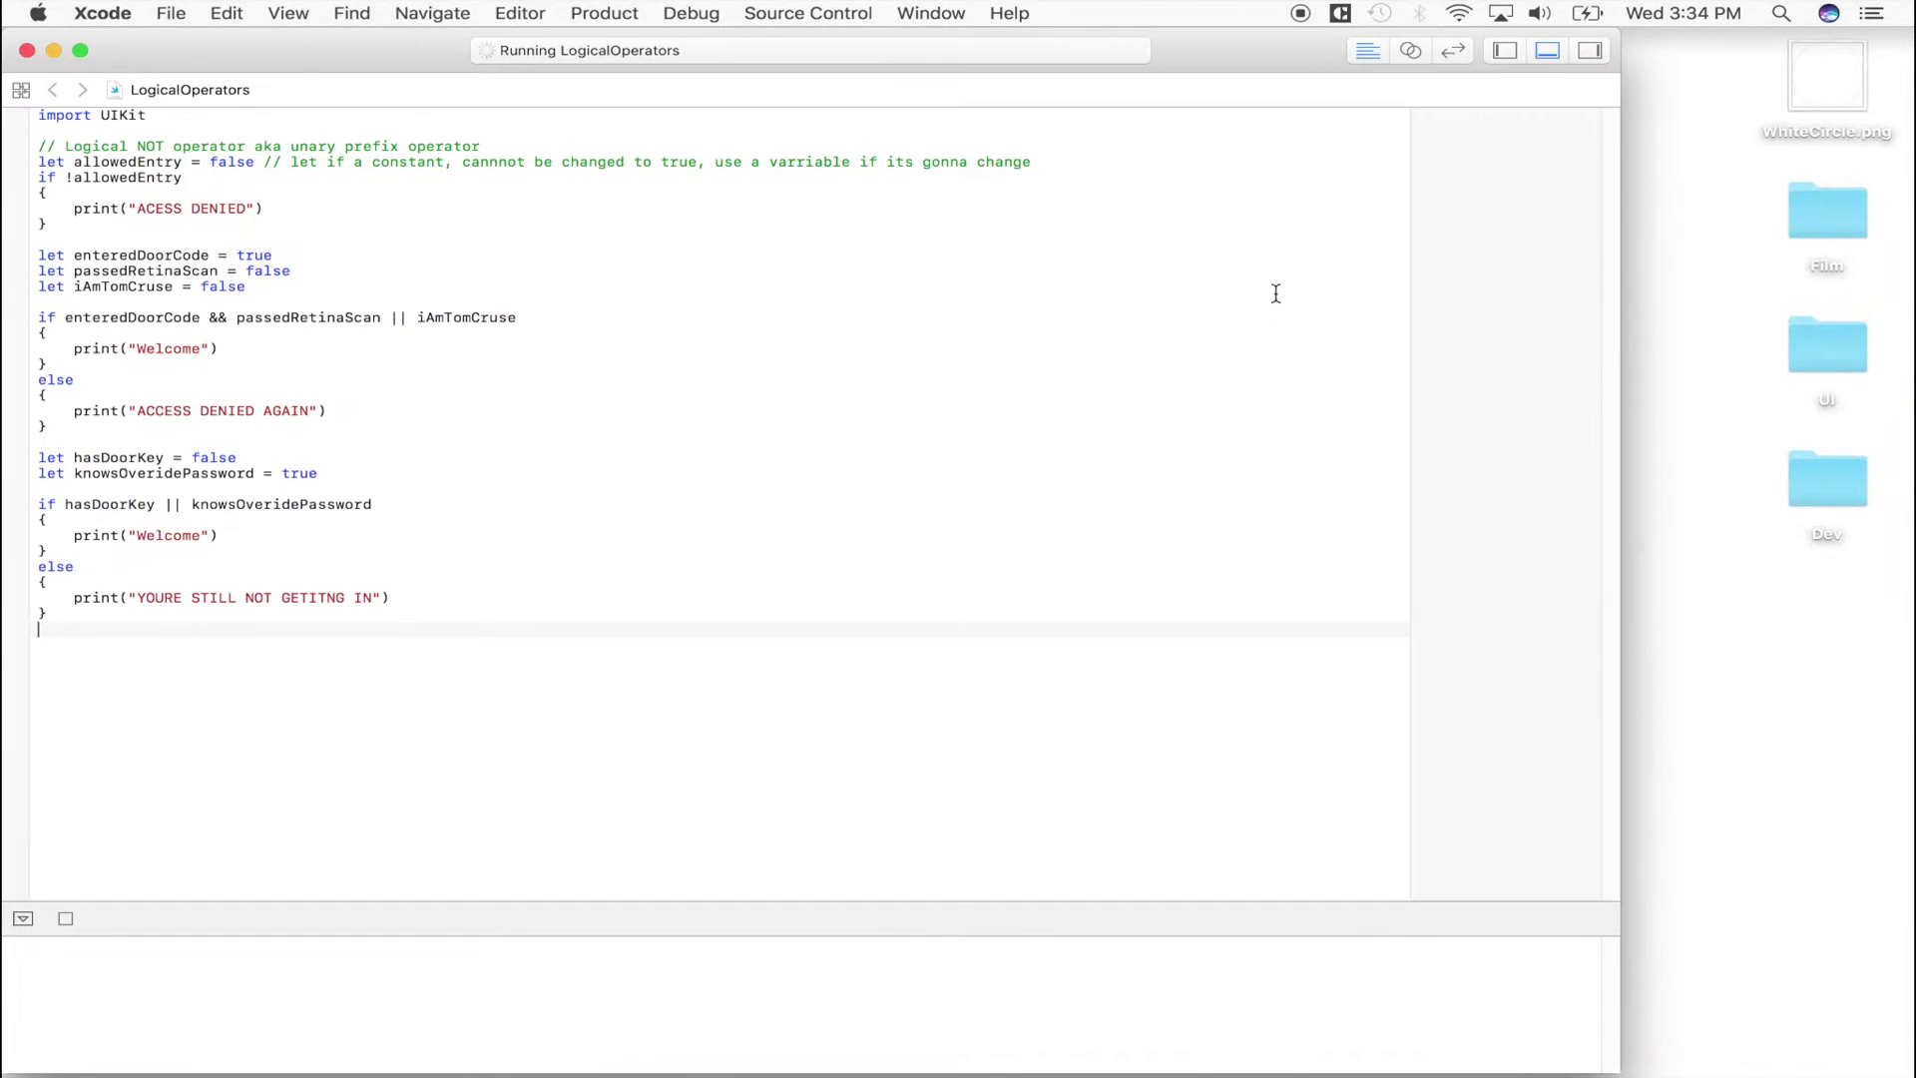
pyautogui.click(178, 13)
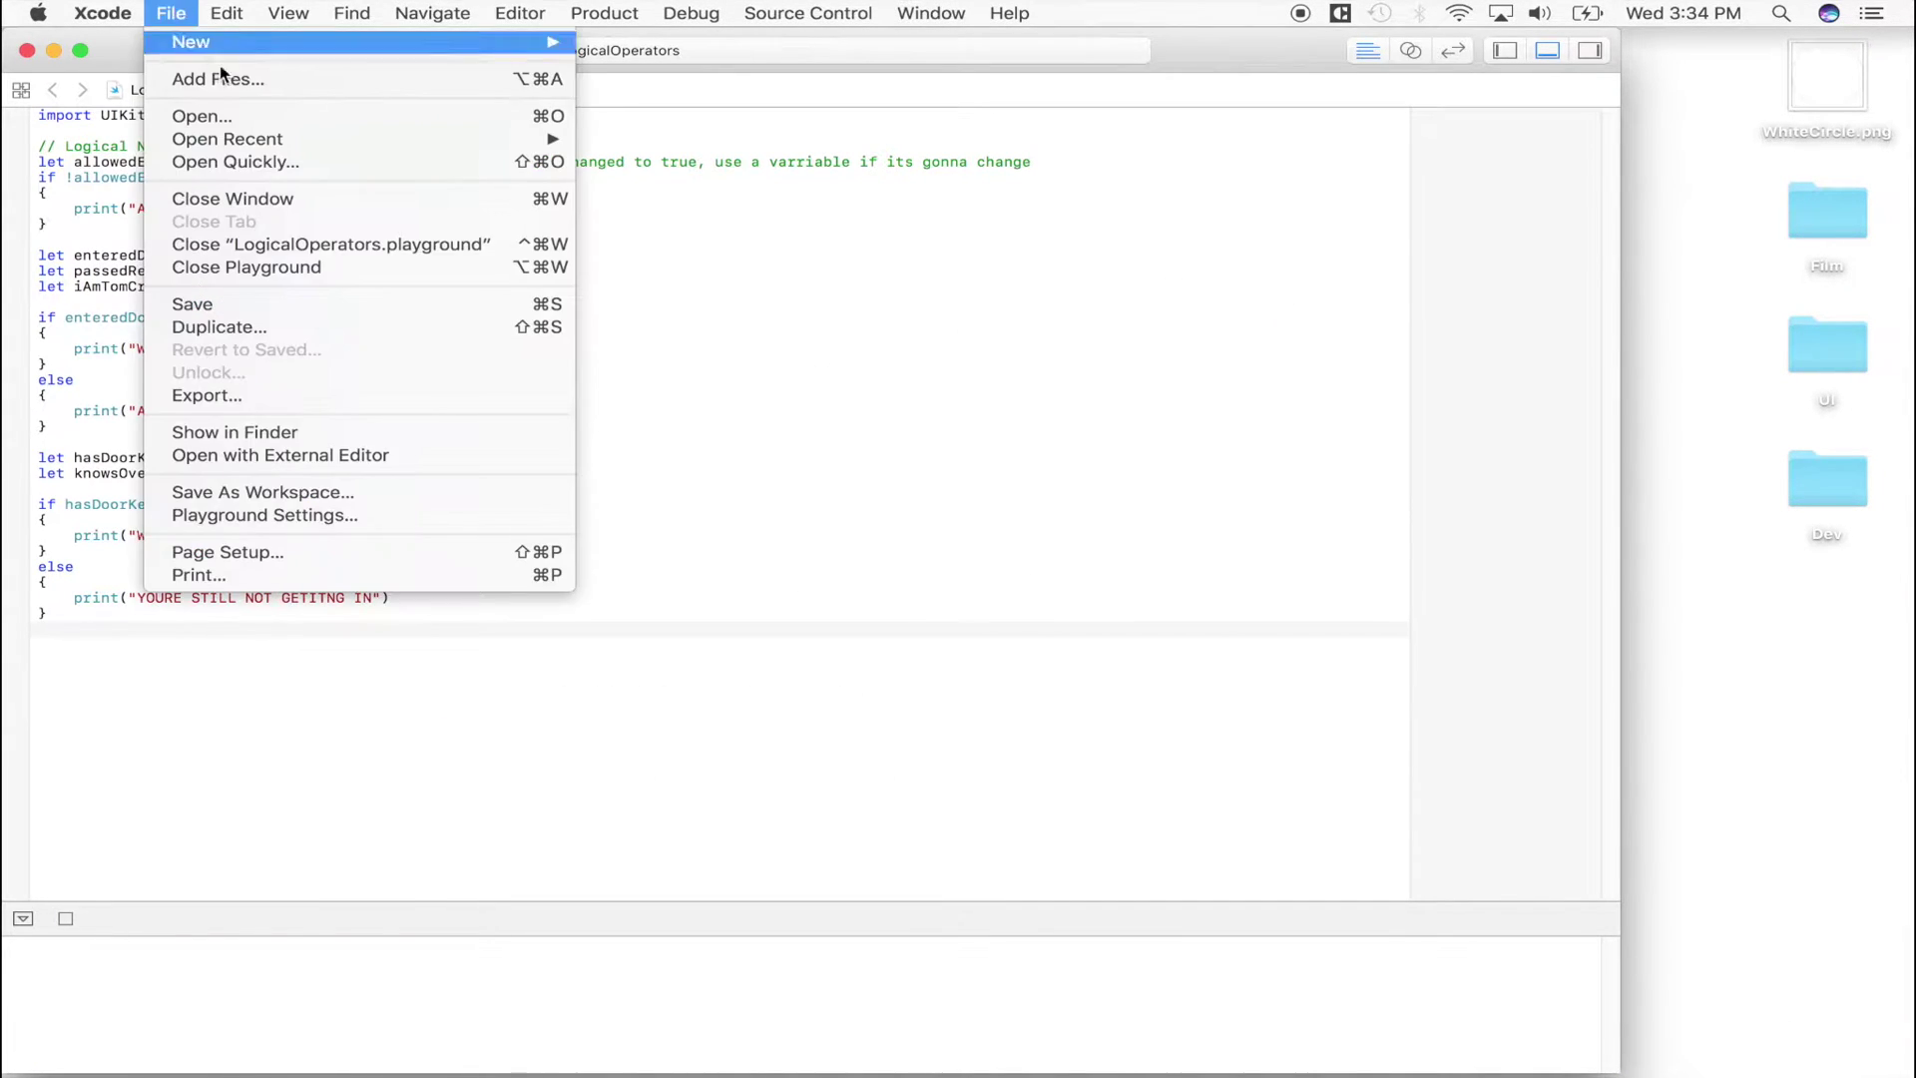
pyautogui.click(178, 76)
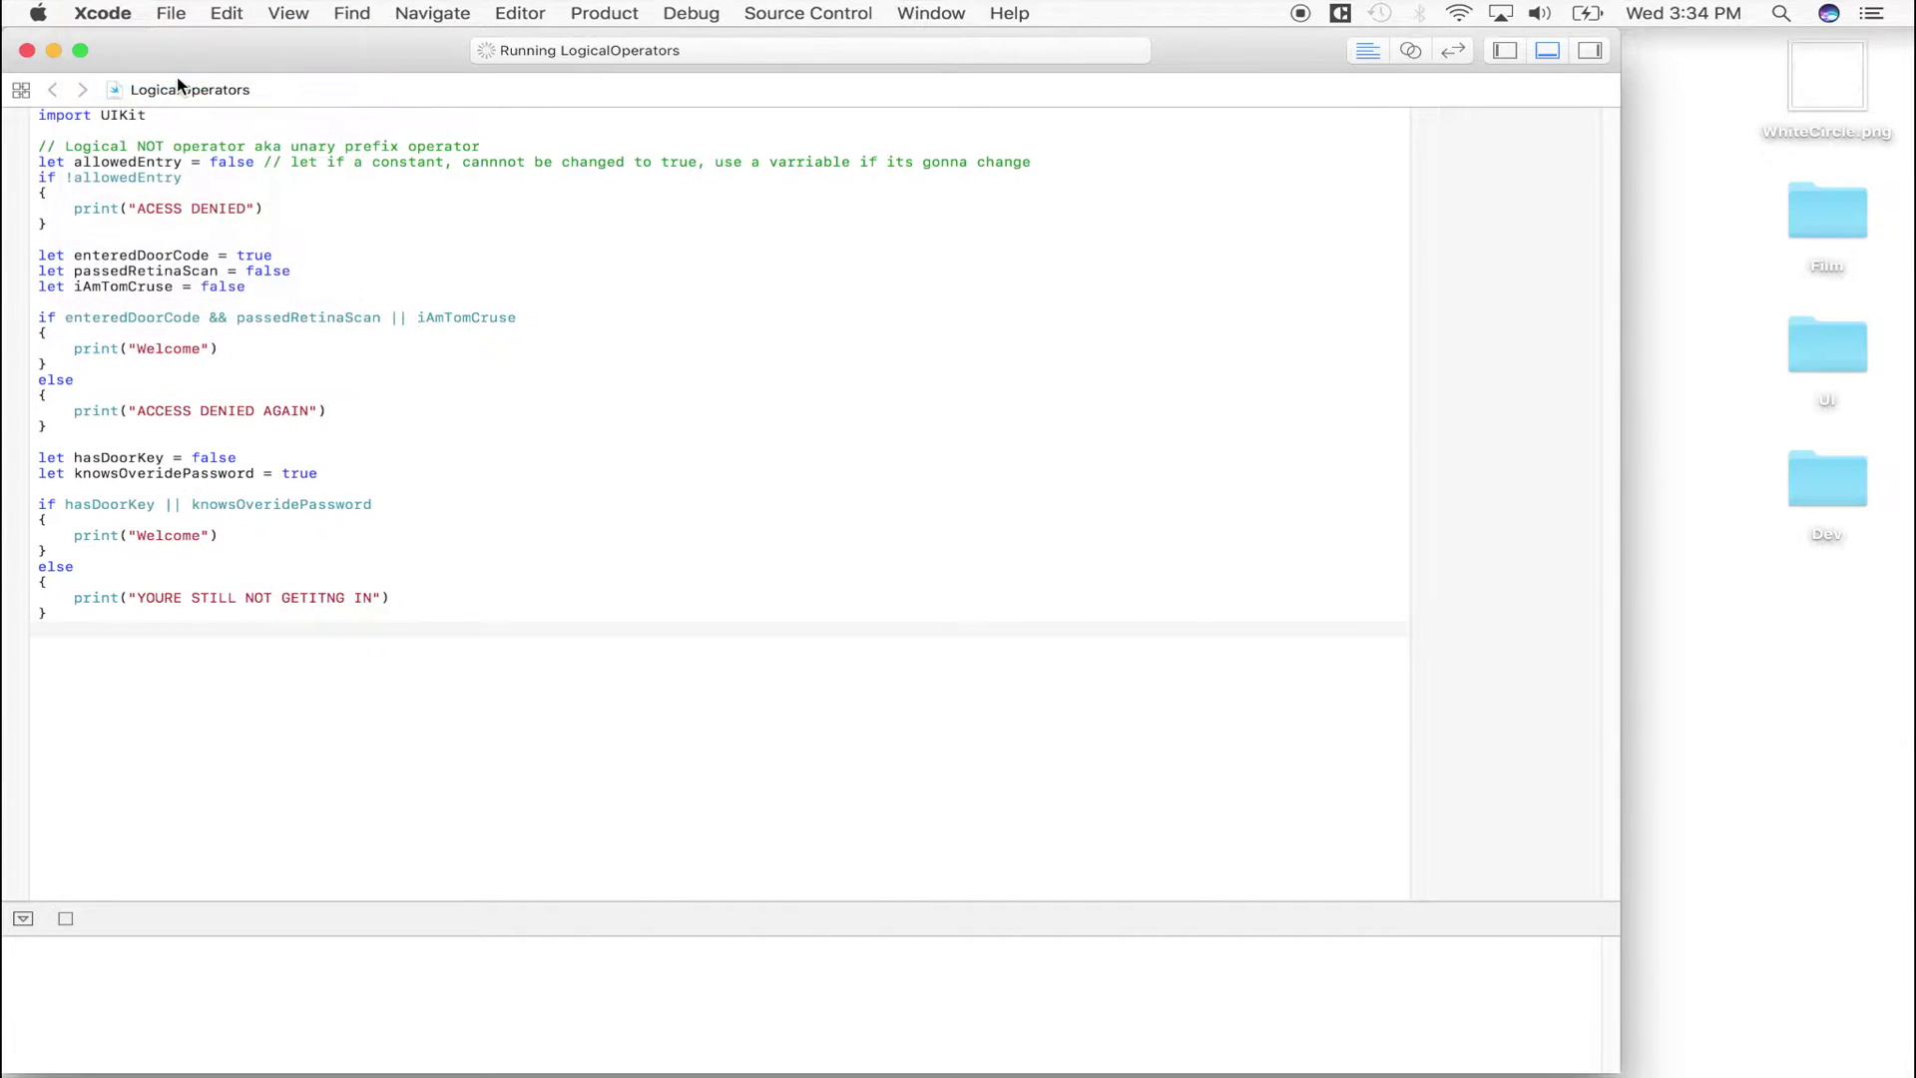
# Preview the Presentation, Midnight, Dusk, Dracula, Civic and Basic themes in Fonts & Colors
pyautogui.click(826, 202)
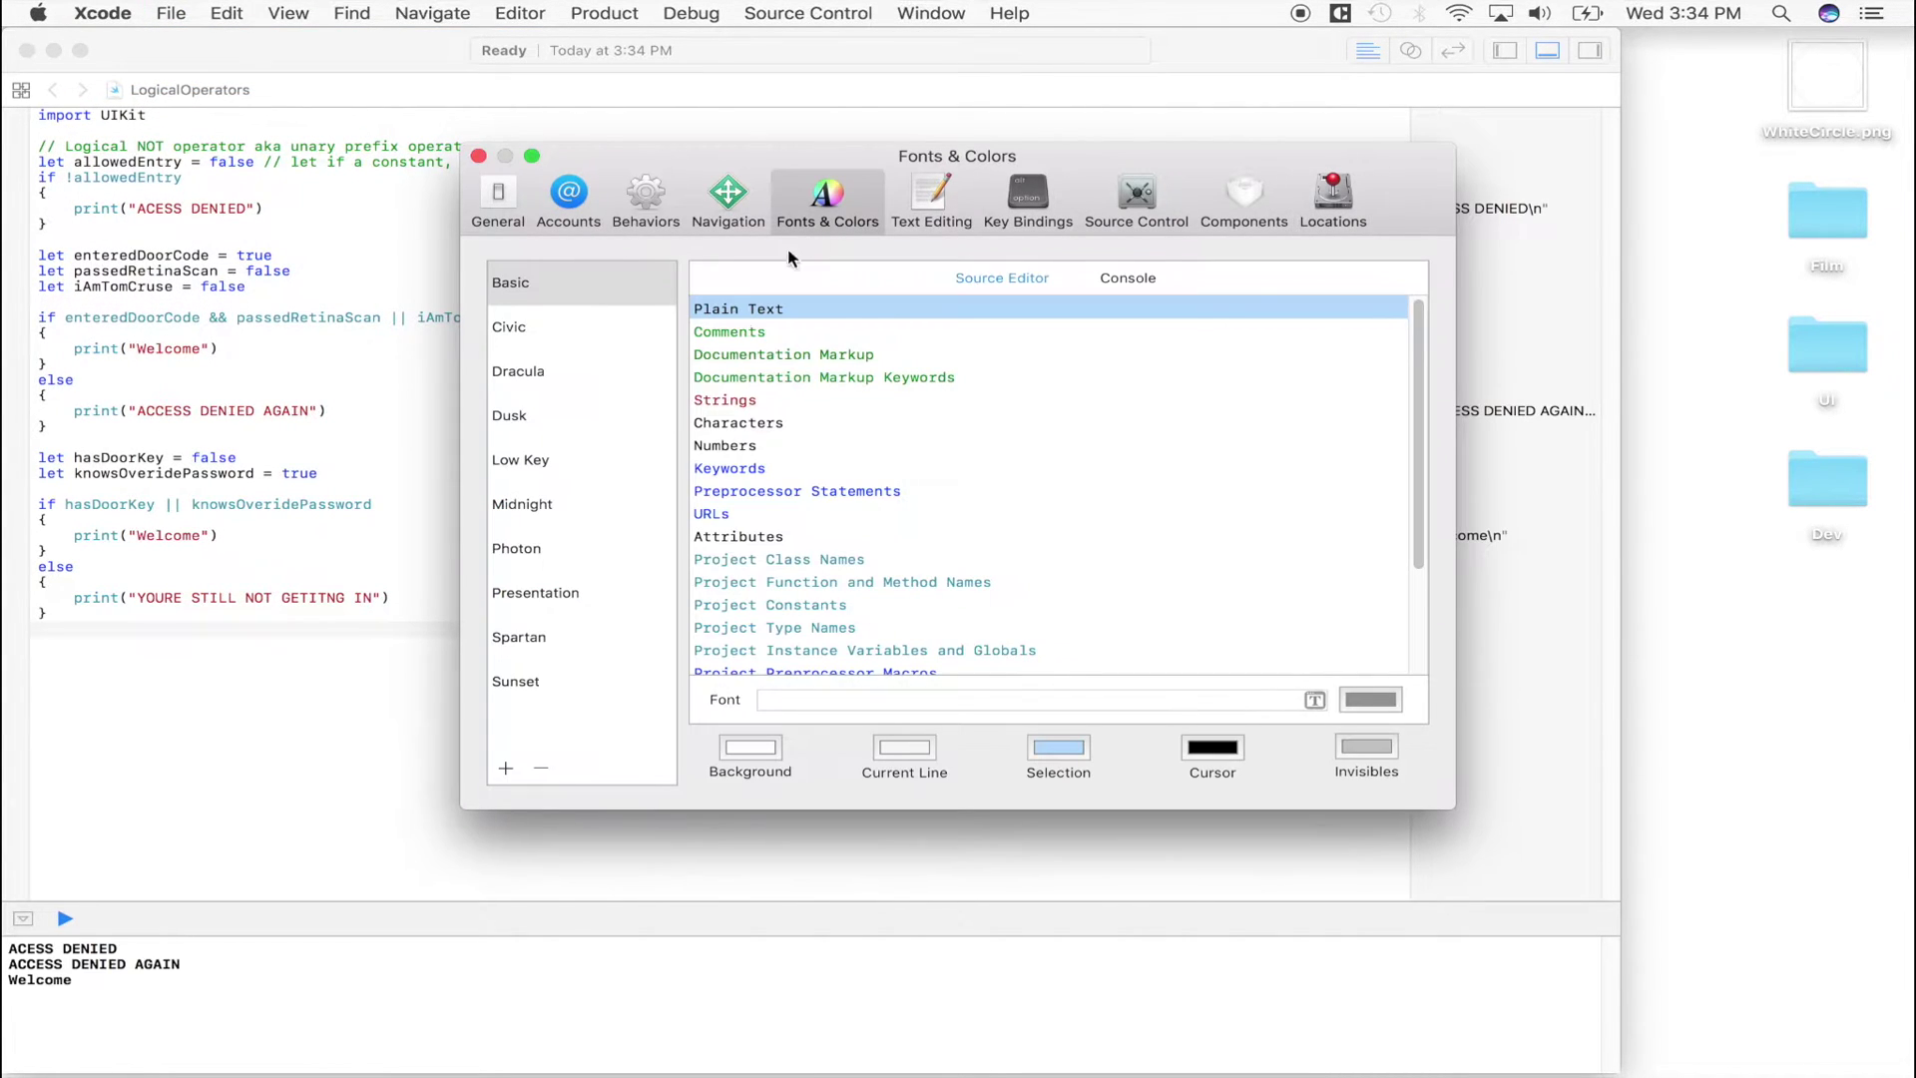
pyautogui.click(595, 592)
pyautogui.click(573, 495)
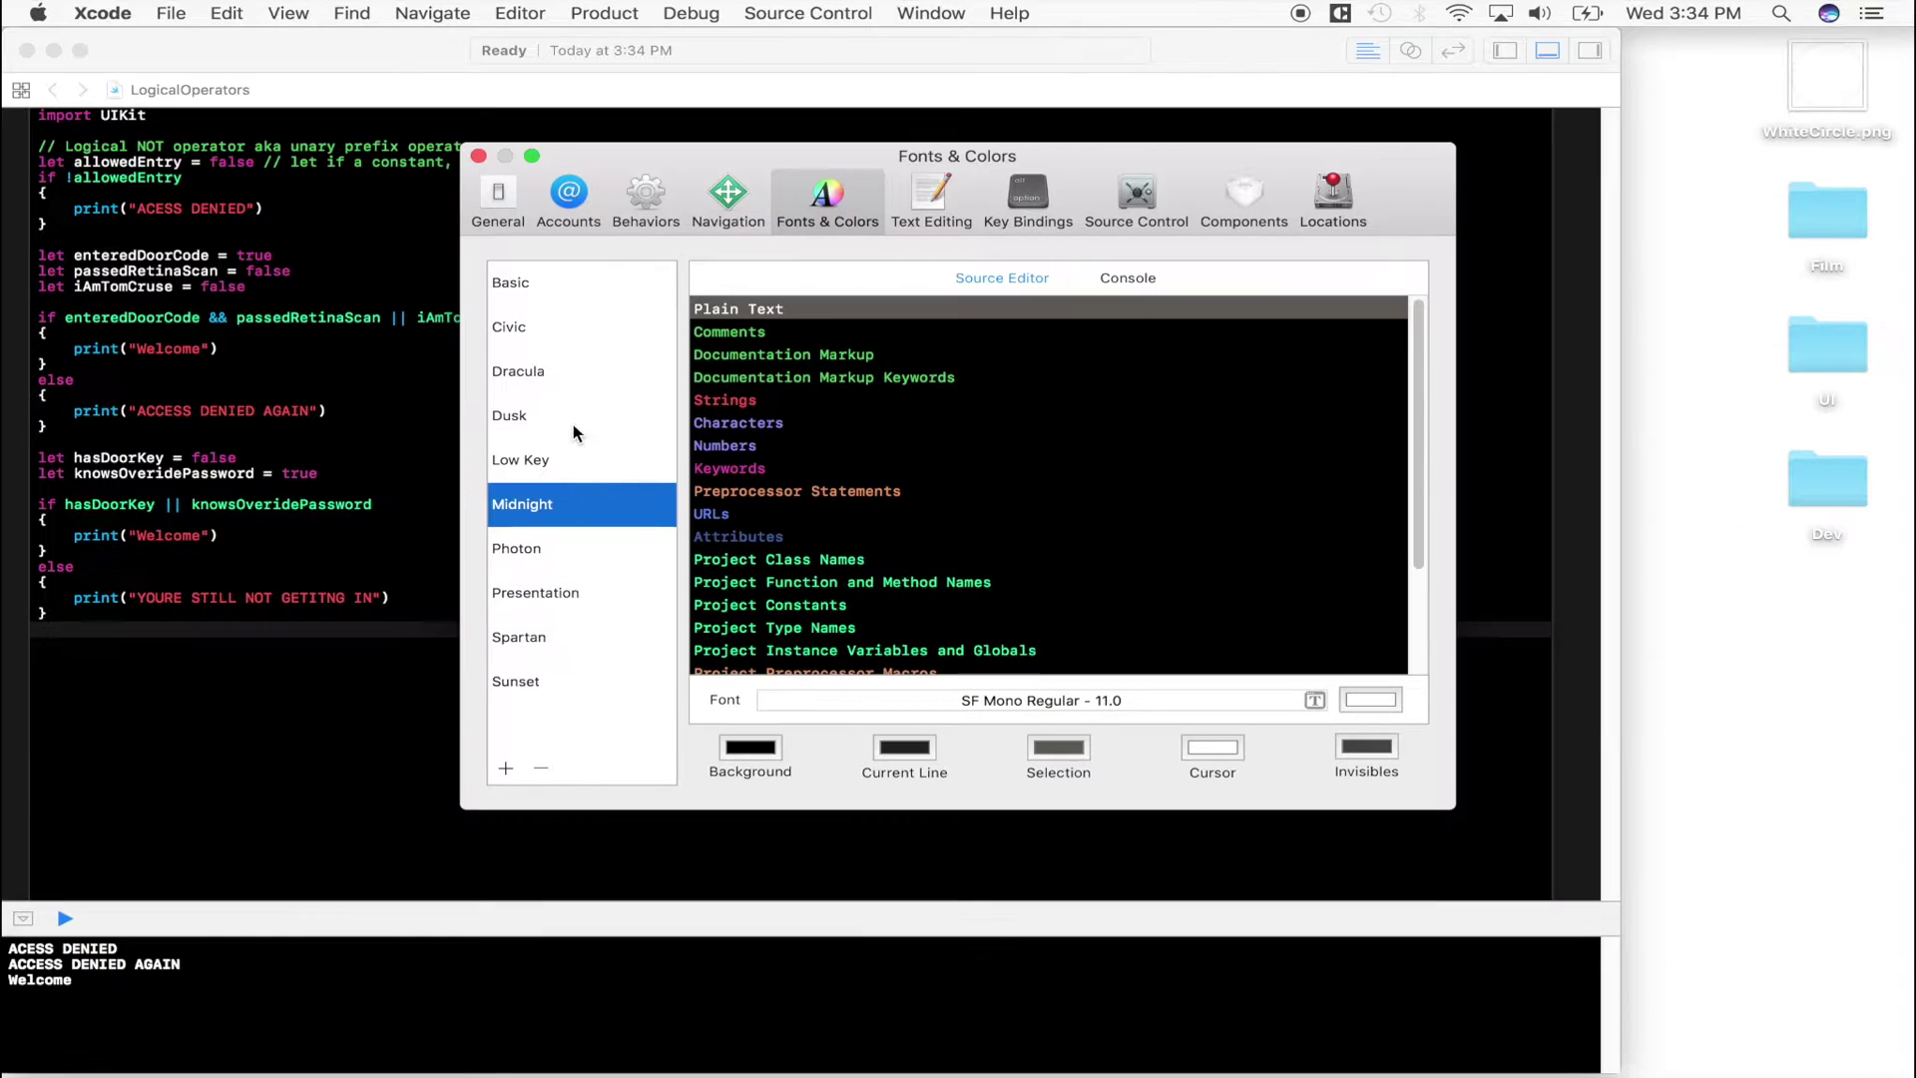
pyautogui.click(574, 418)
pyautogui.click(555, 371)
pyautogui.click(545, 328)
pyautogui.click(541, 279)
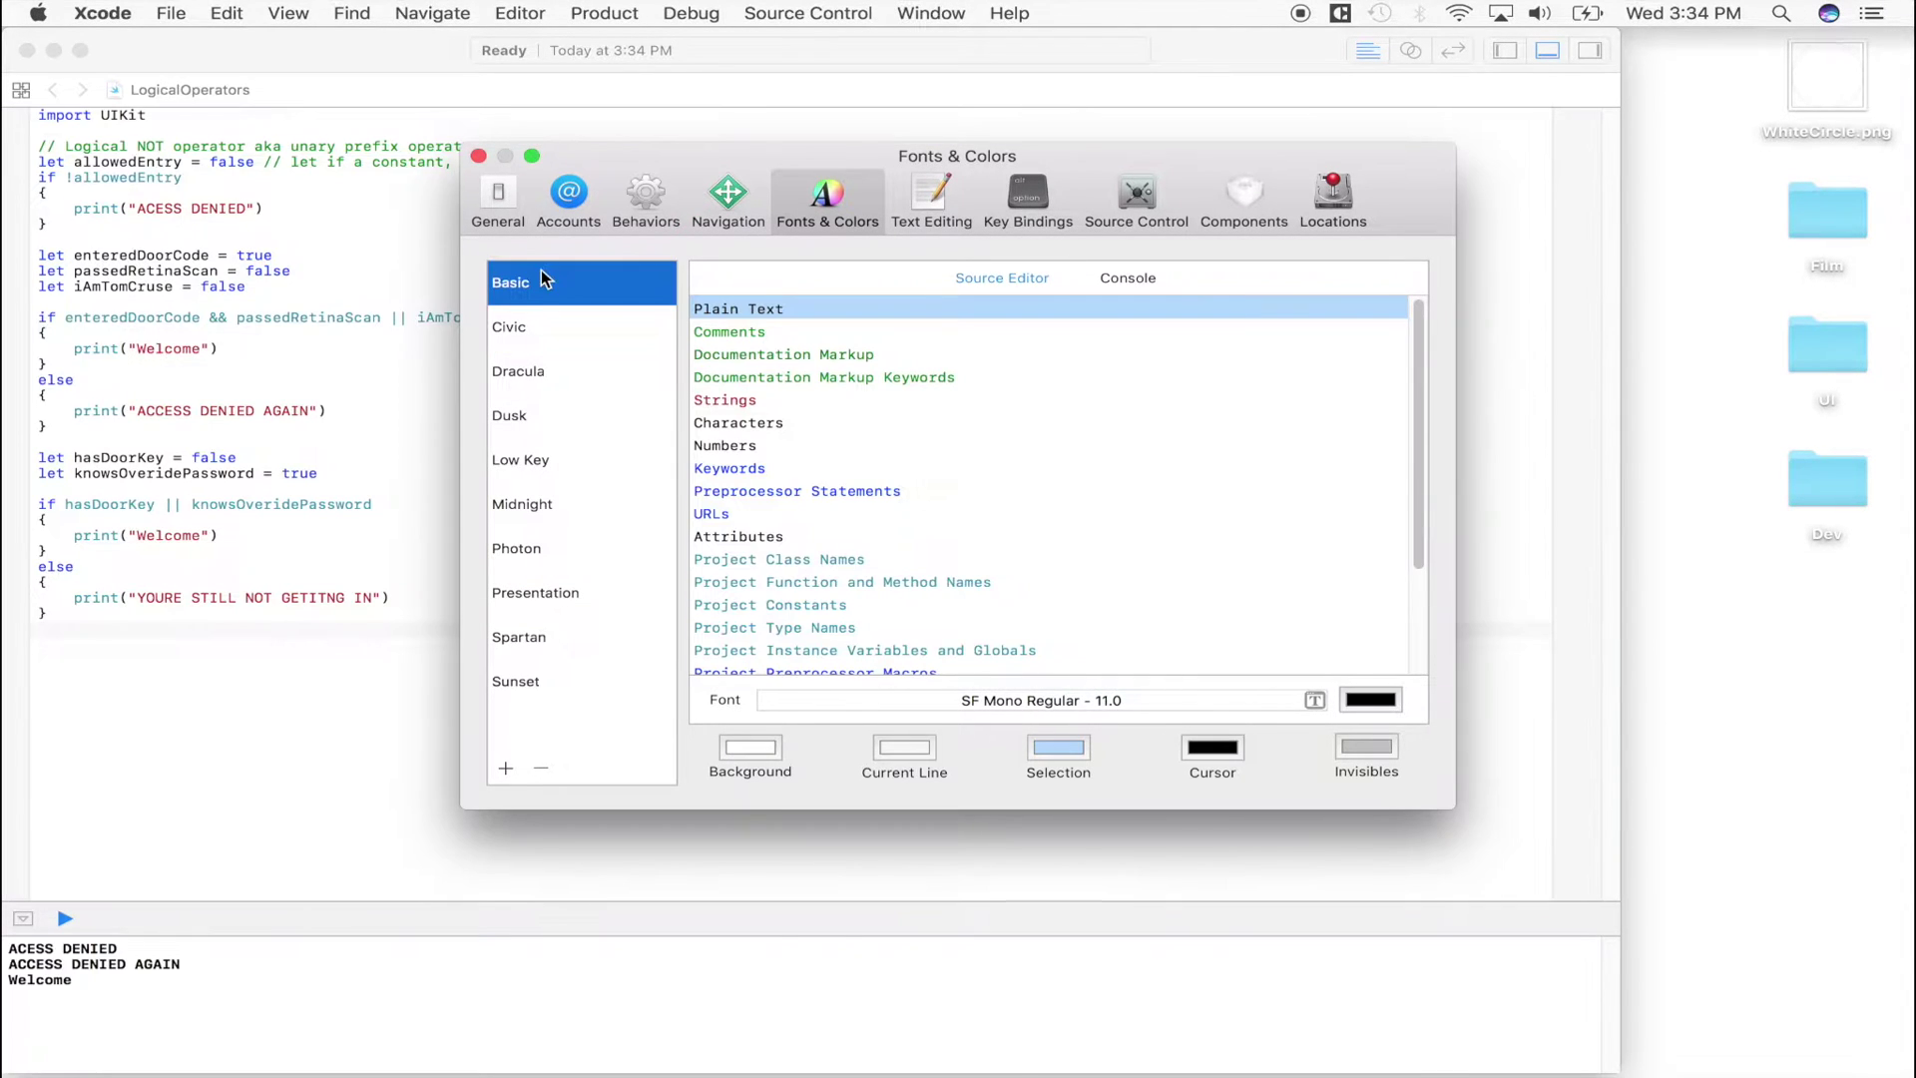
# Apply the Photon theme and reposition the preferences window
pyautogui.click(582, 546)
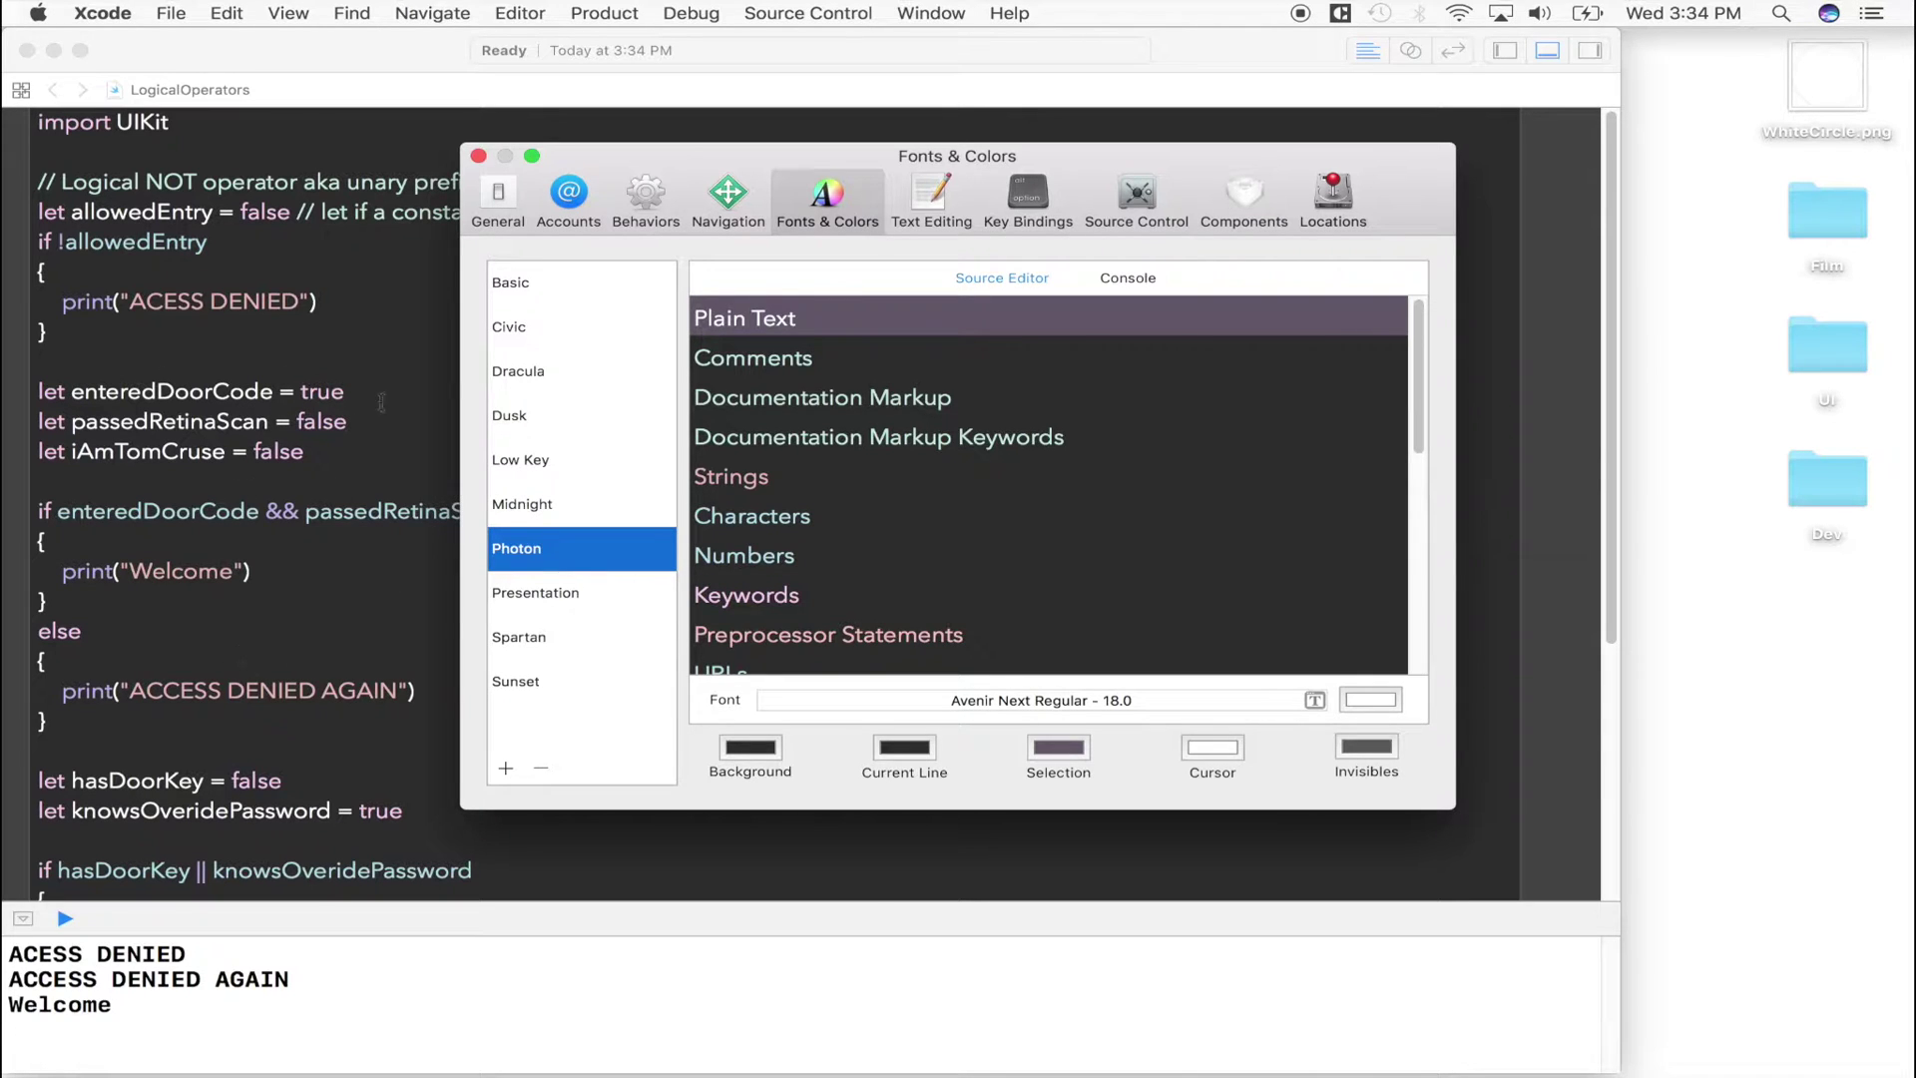
pyautogui.moveTo(745, 160); pyautogui.dragTo(971, 11)
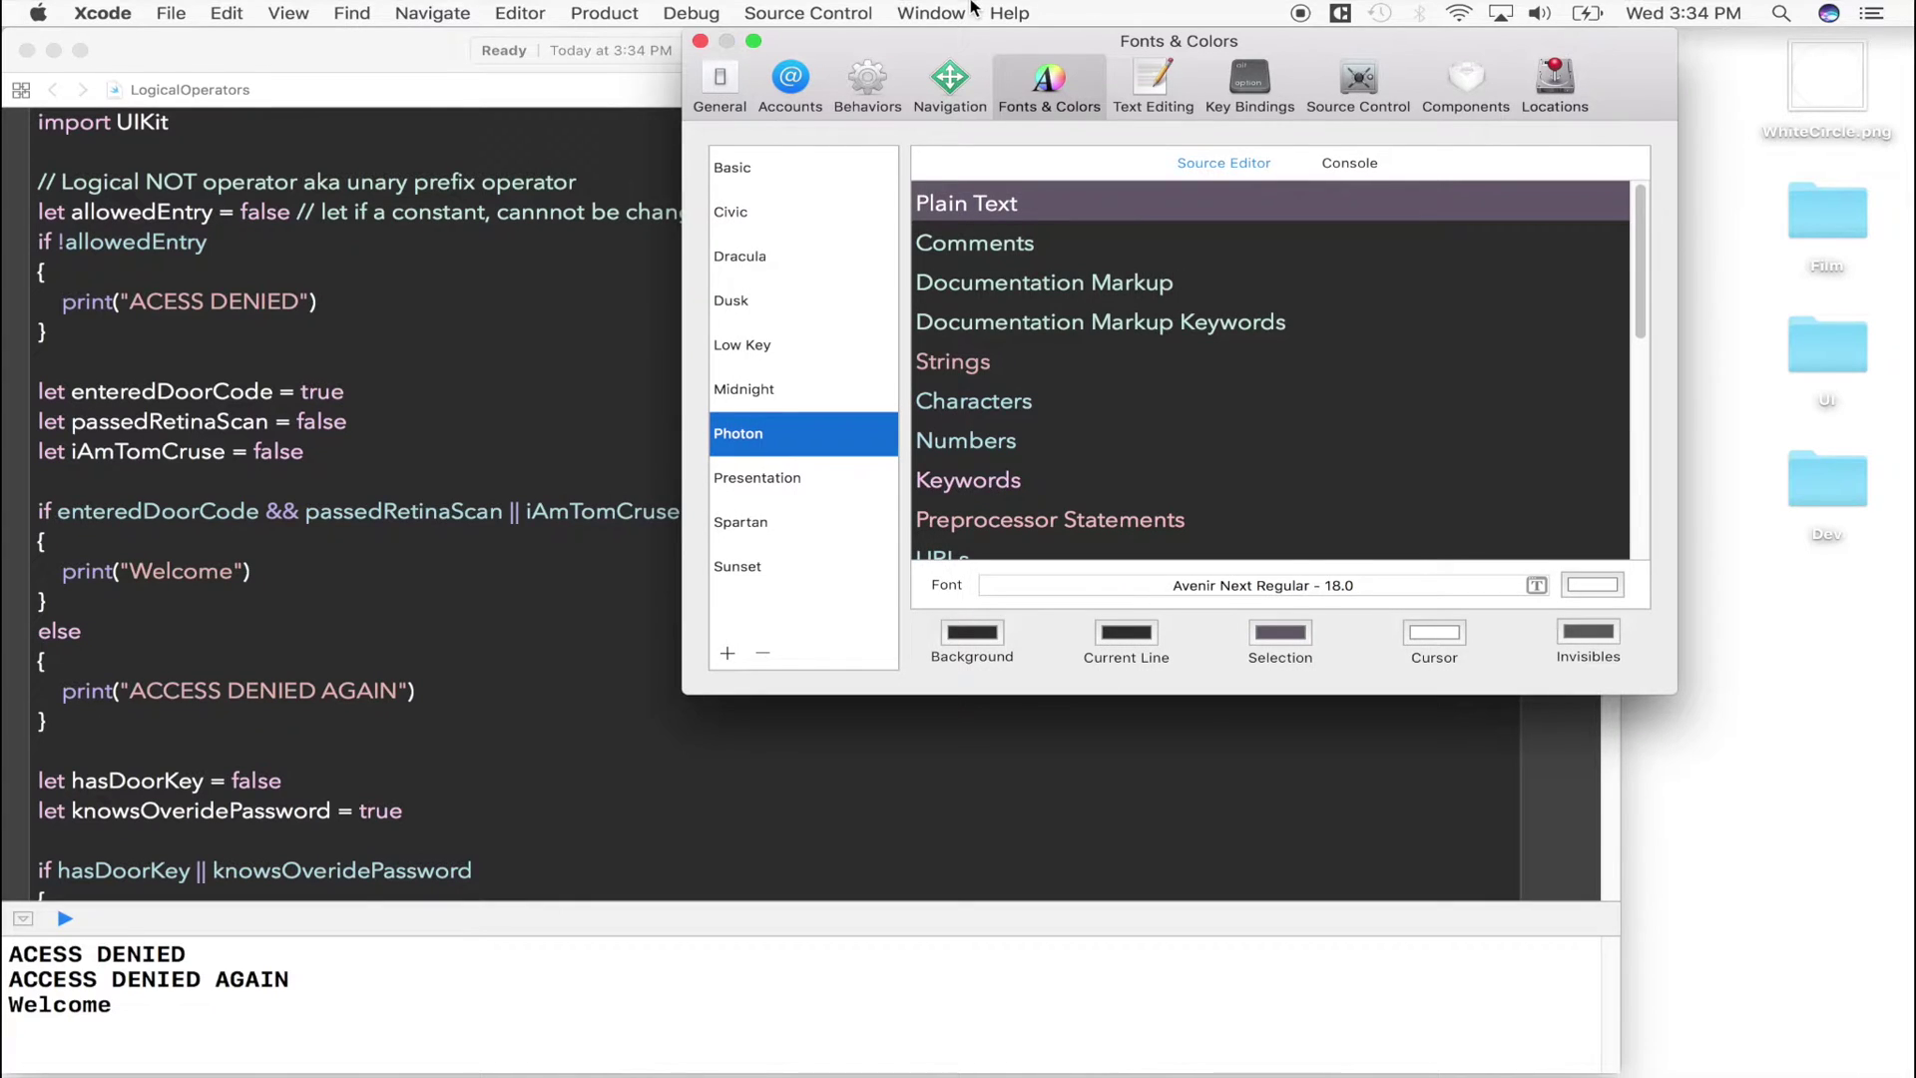
pyautogui.moveTo(947, 33); pyautogui.dragTo(848, 33)
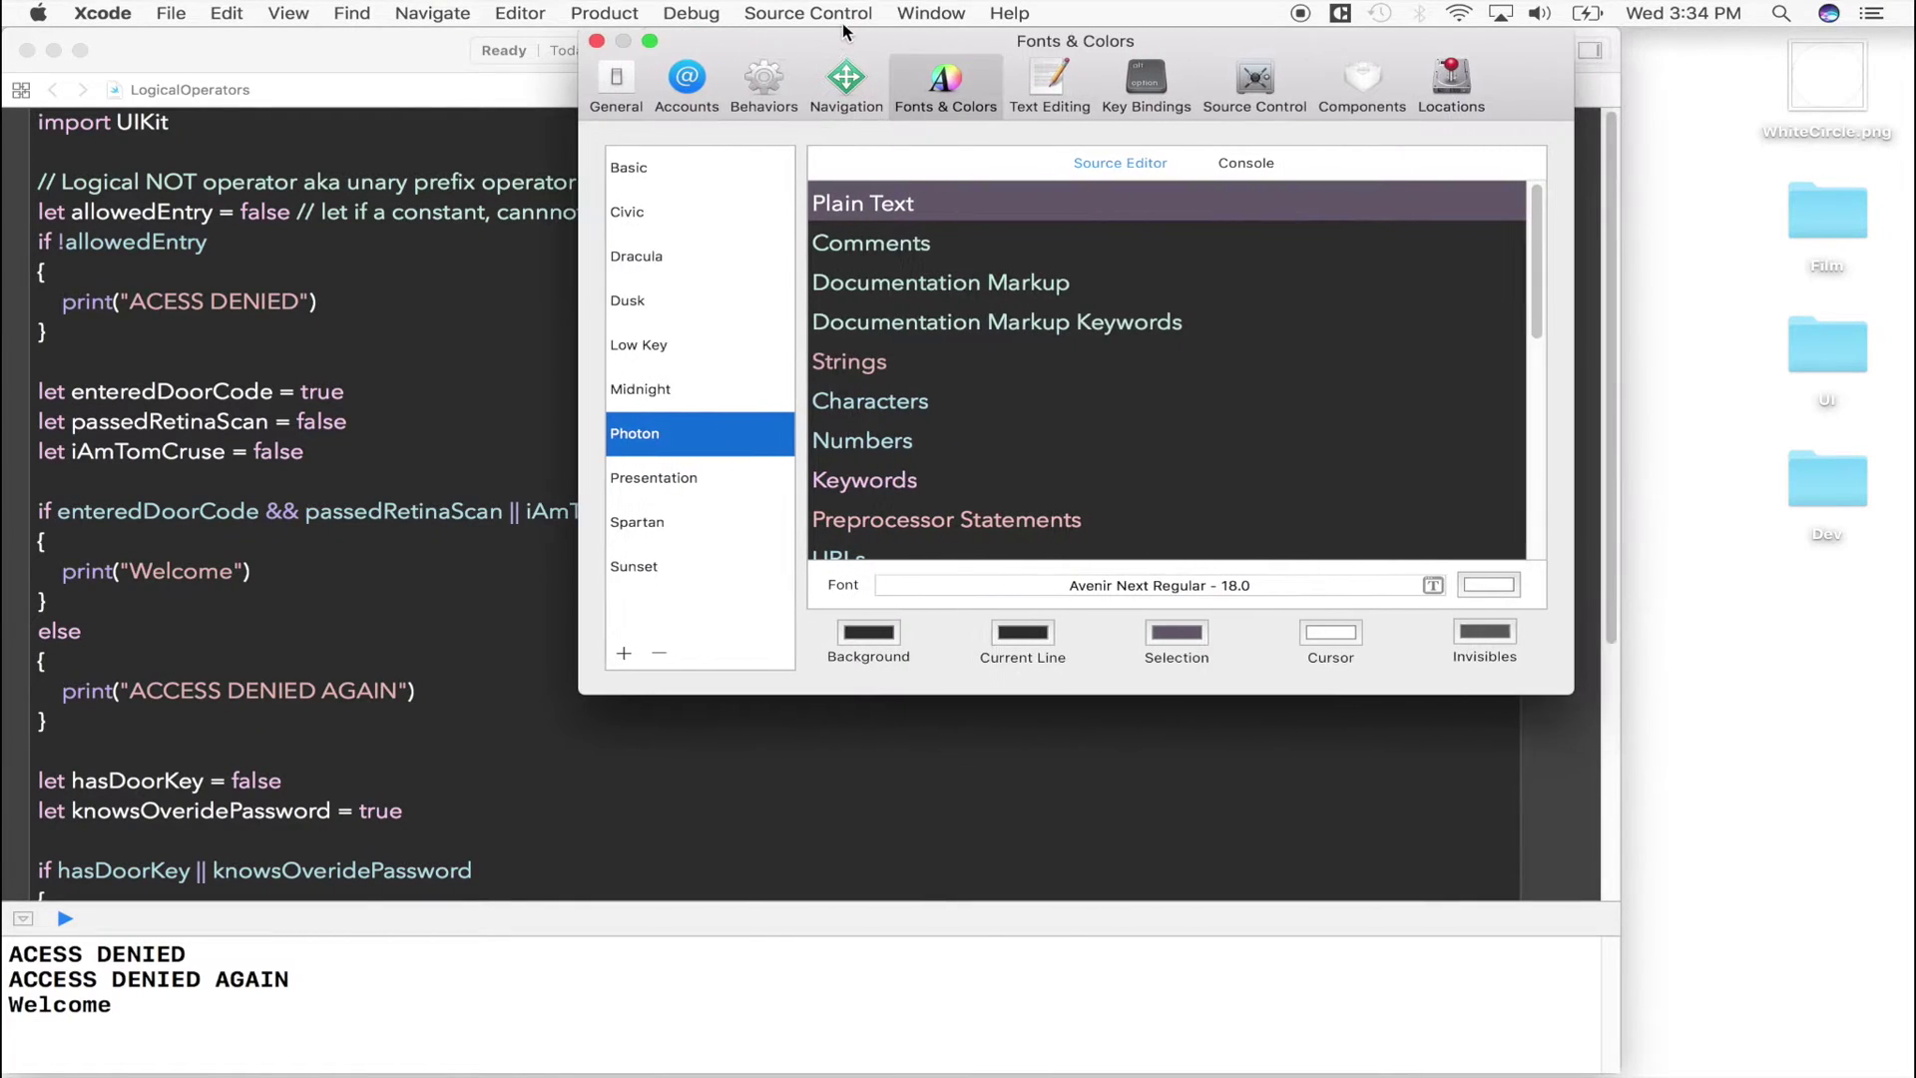
pyautogui.moveTo(1109, 1073)
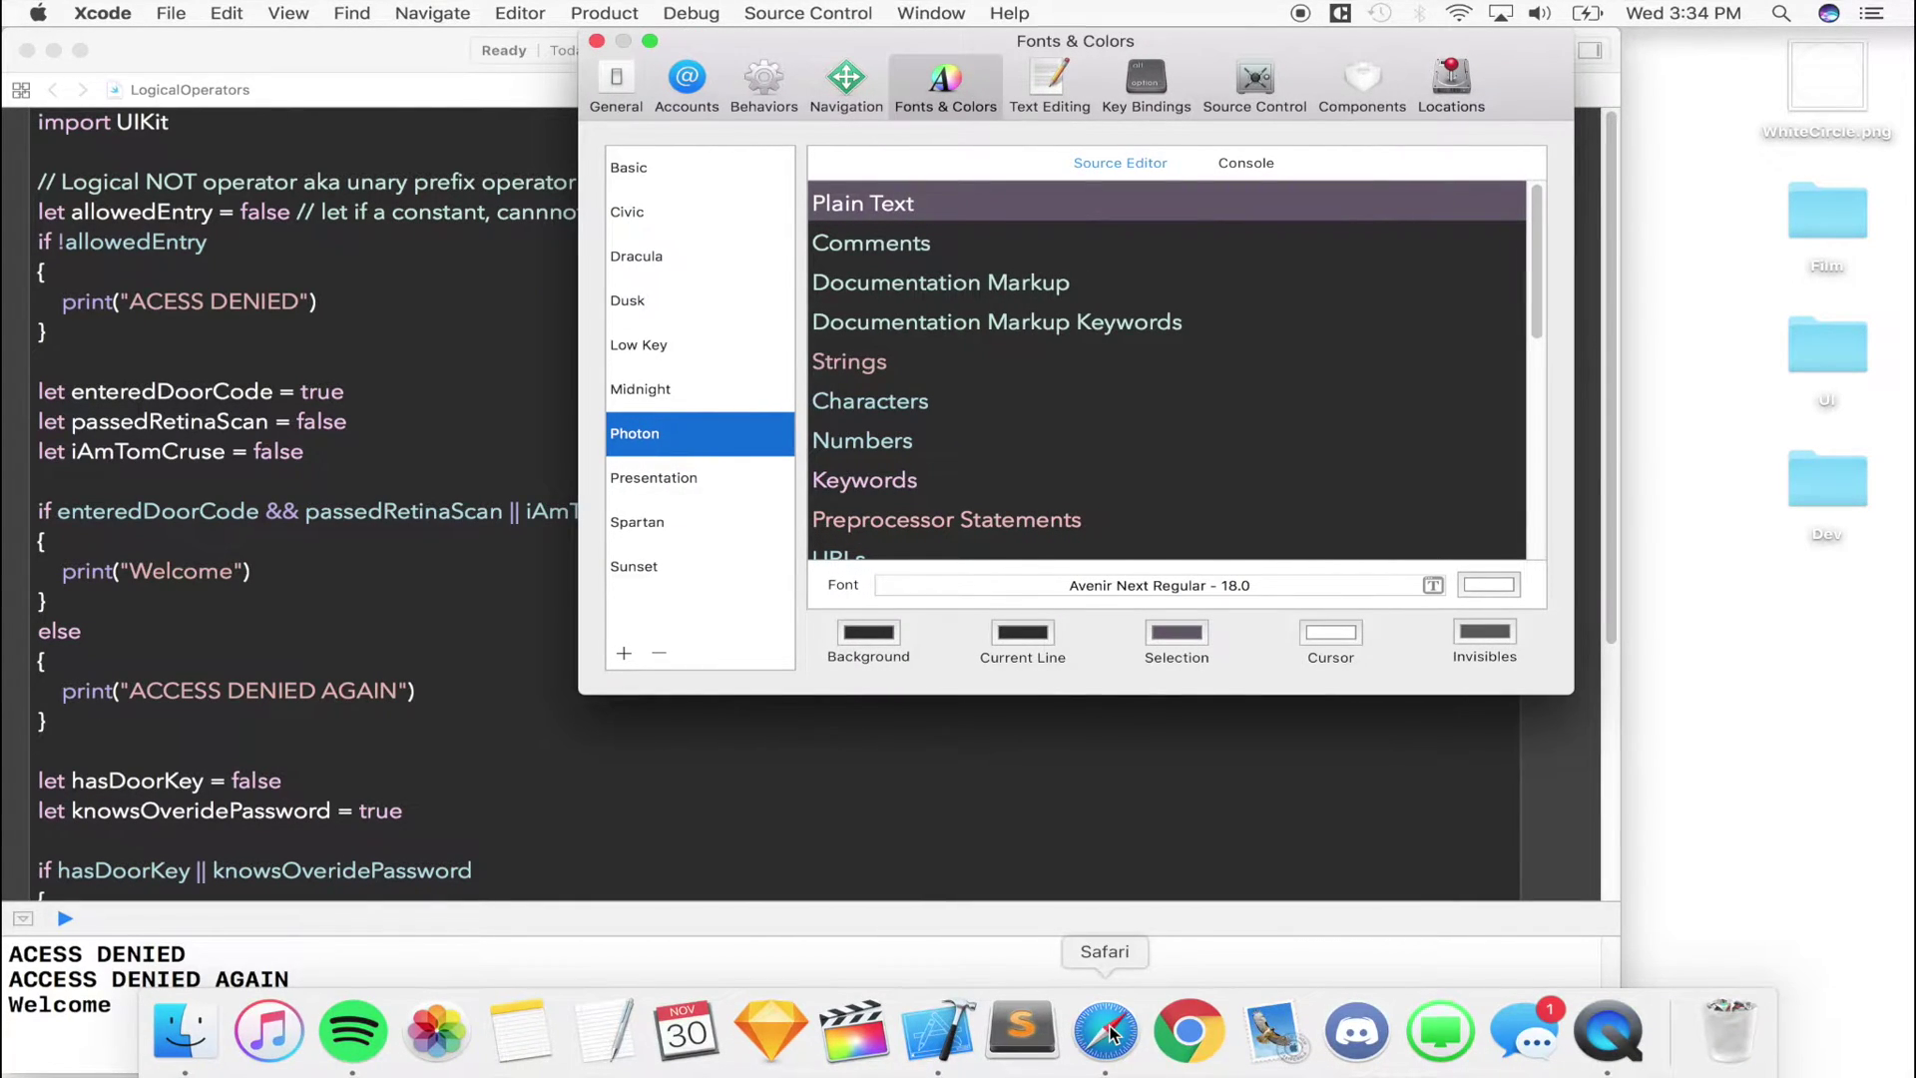
# Launch Safari and run a Google search for 'xcode themes'
pyautogui.click(1107, 1030)
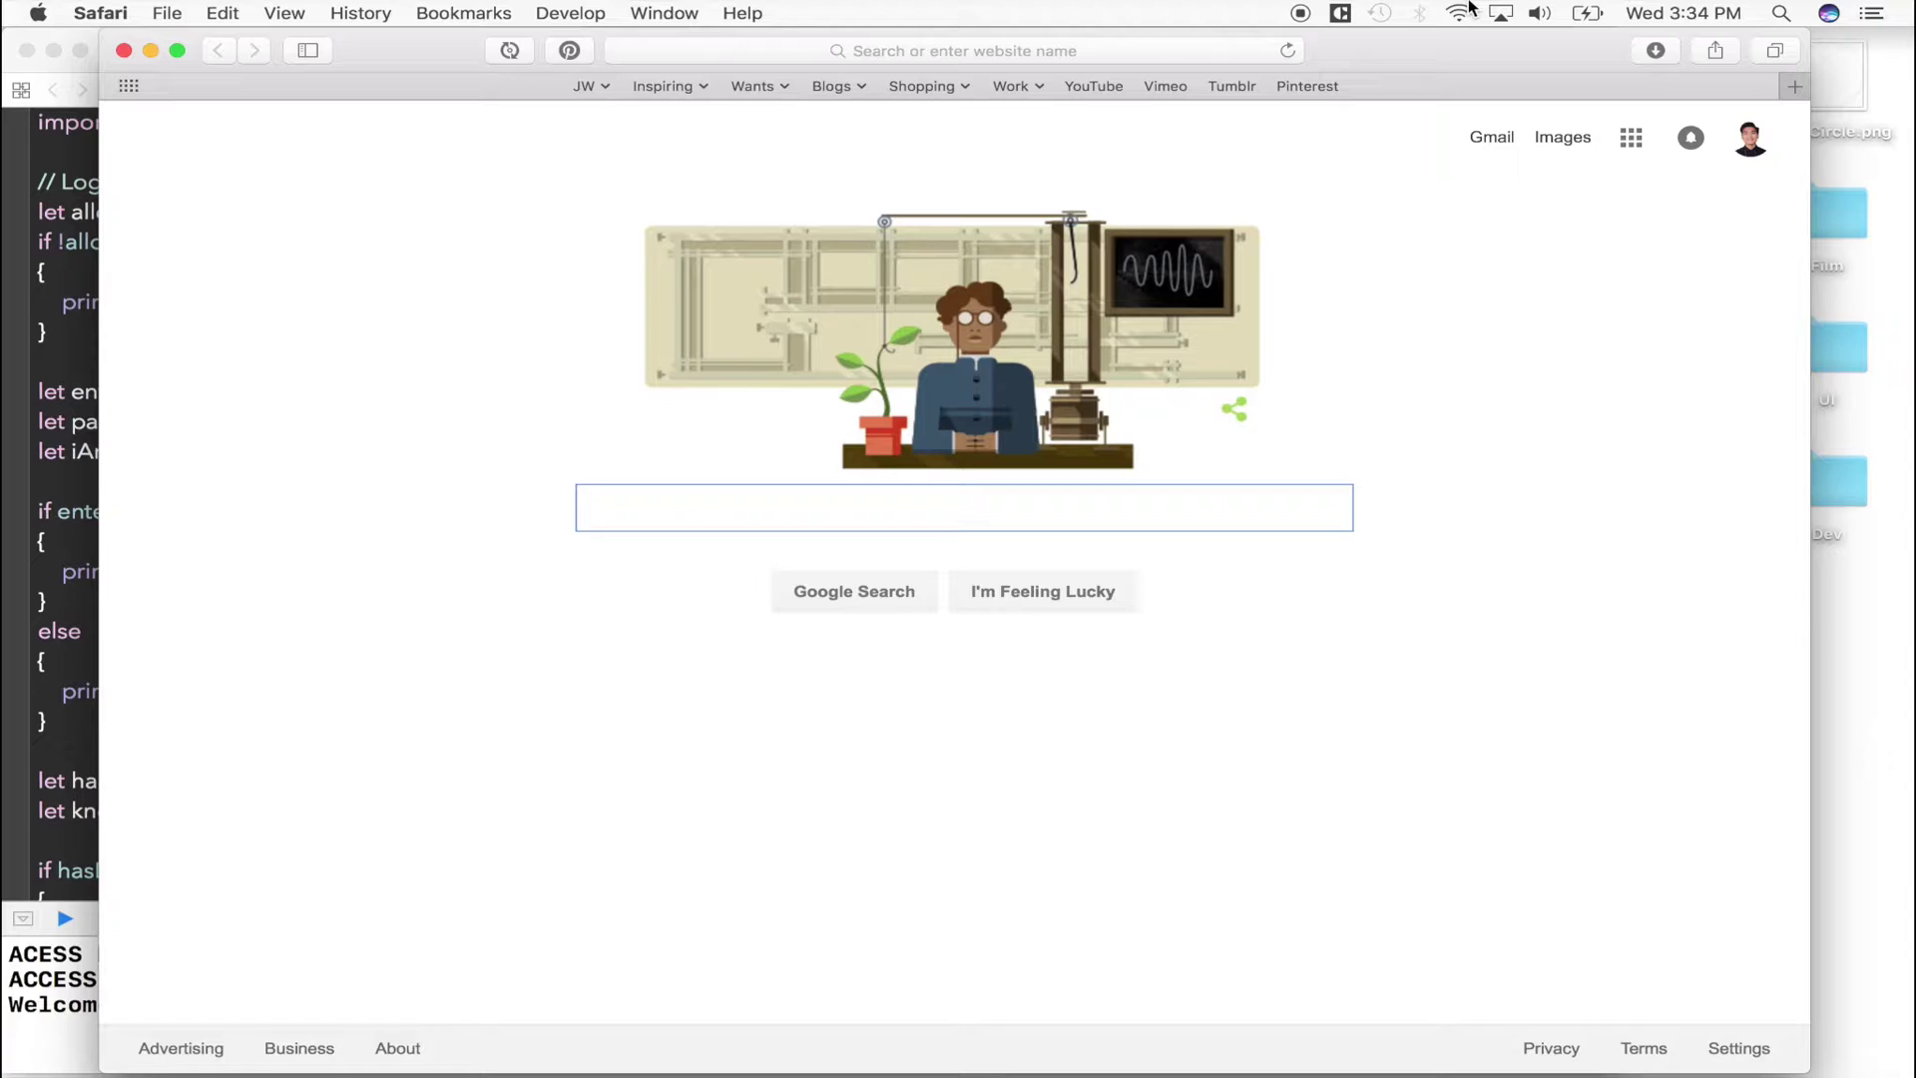
pyautogui.write('xco')
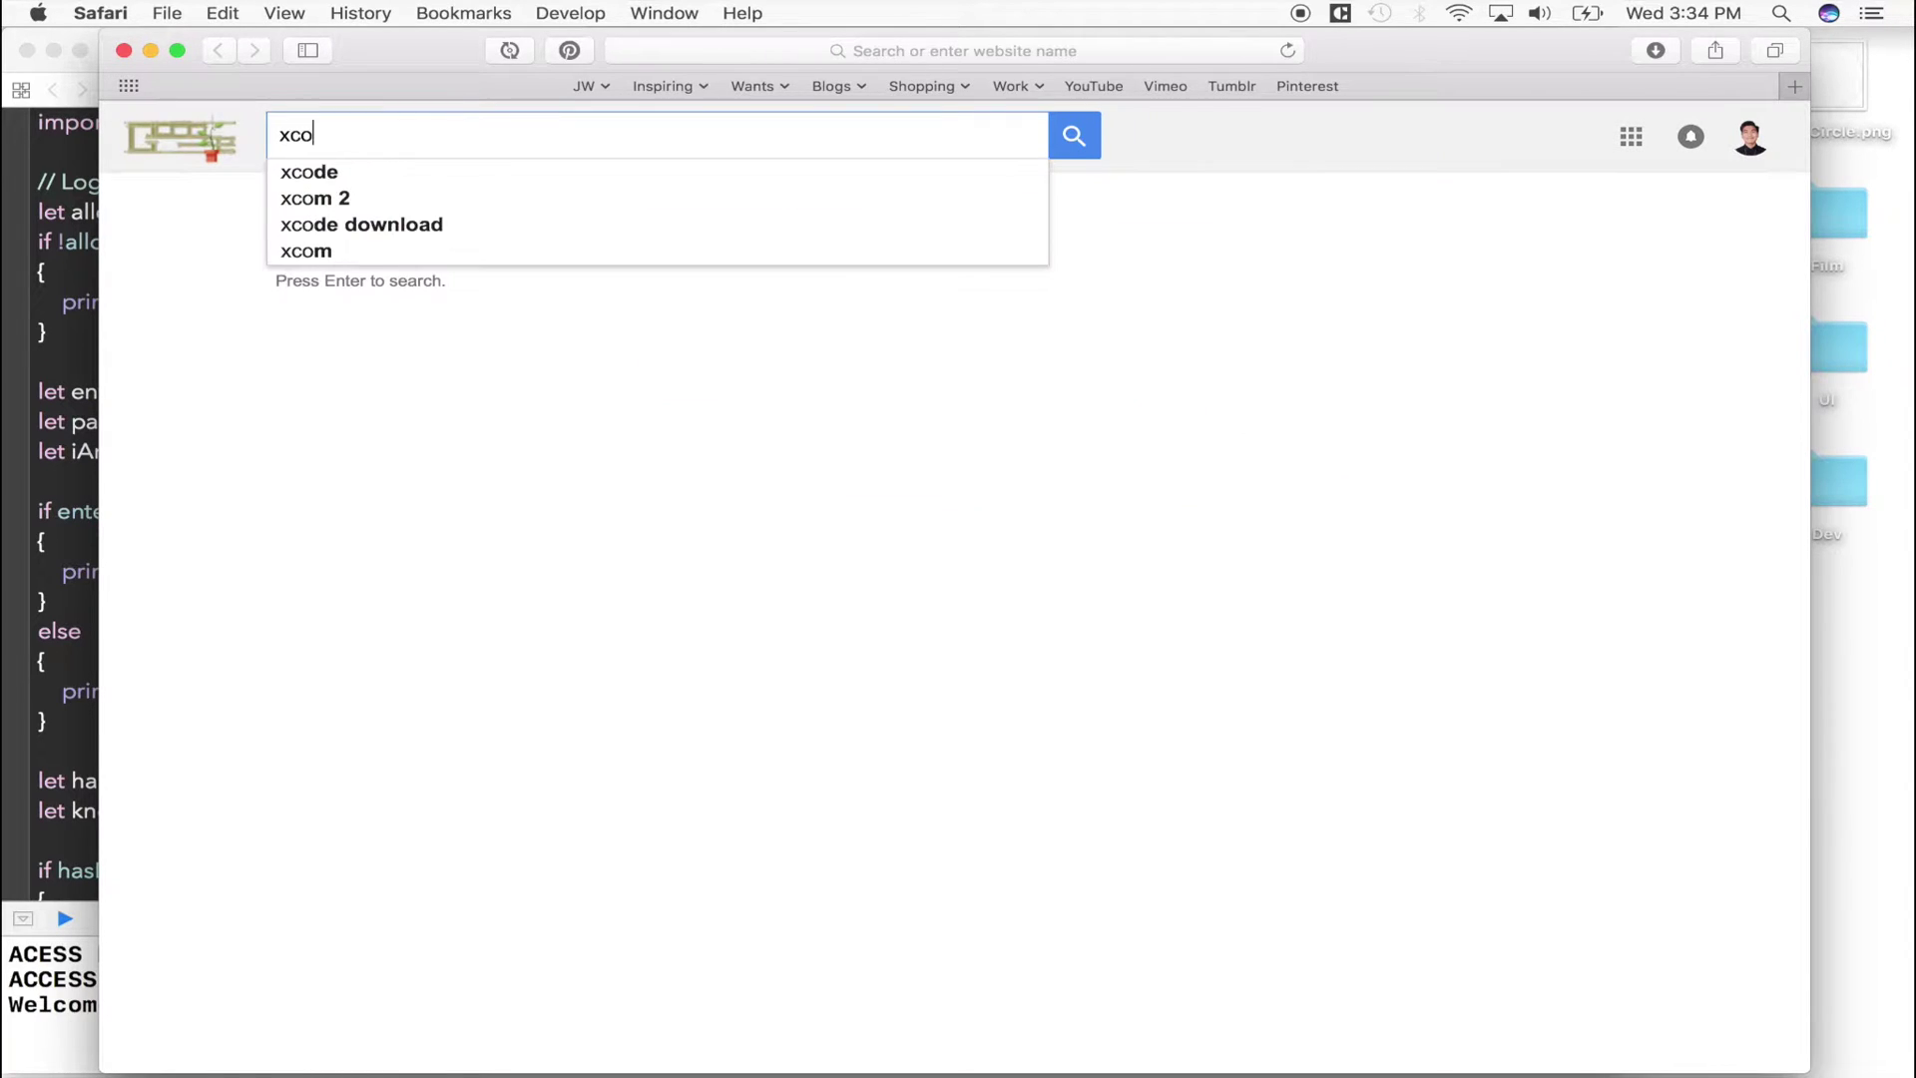
pyautogui.write('de ')
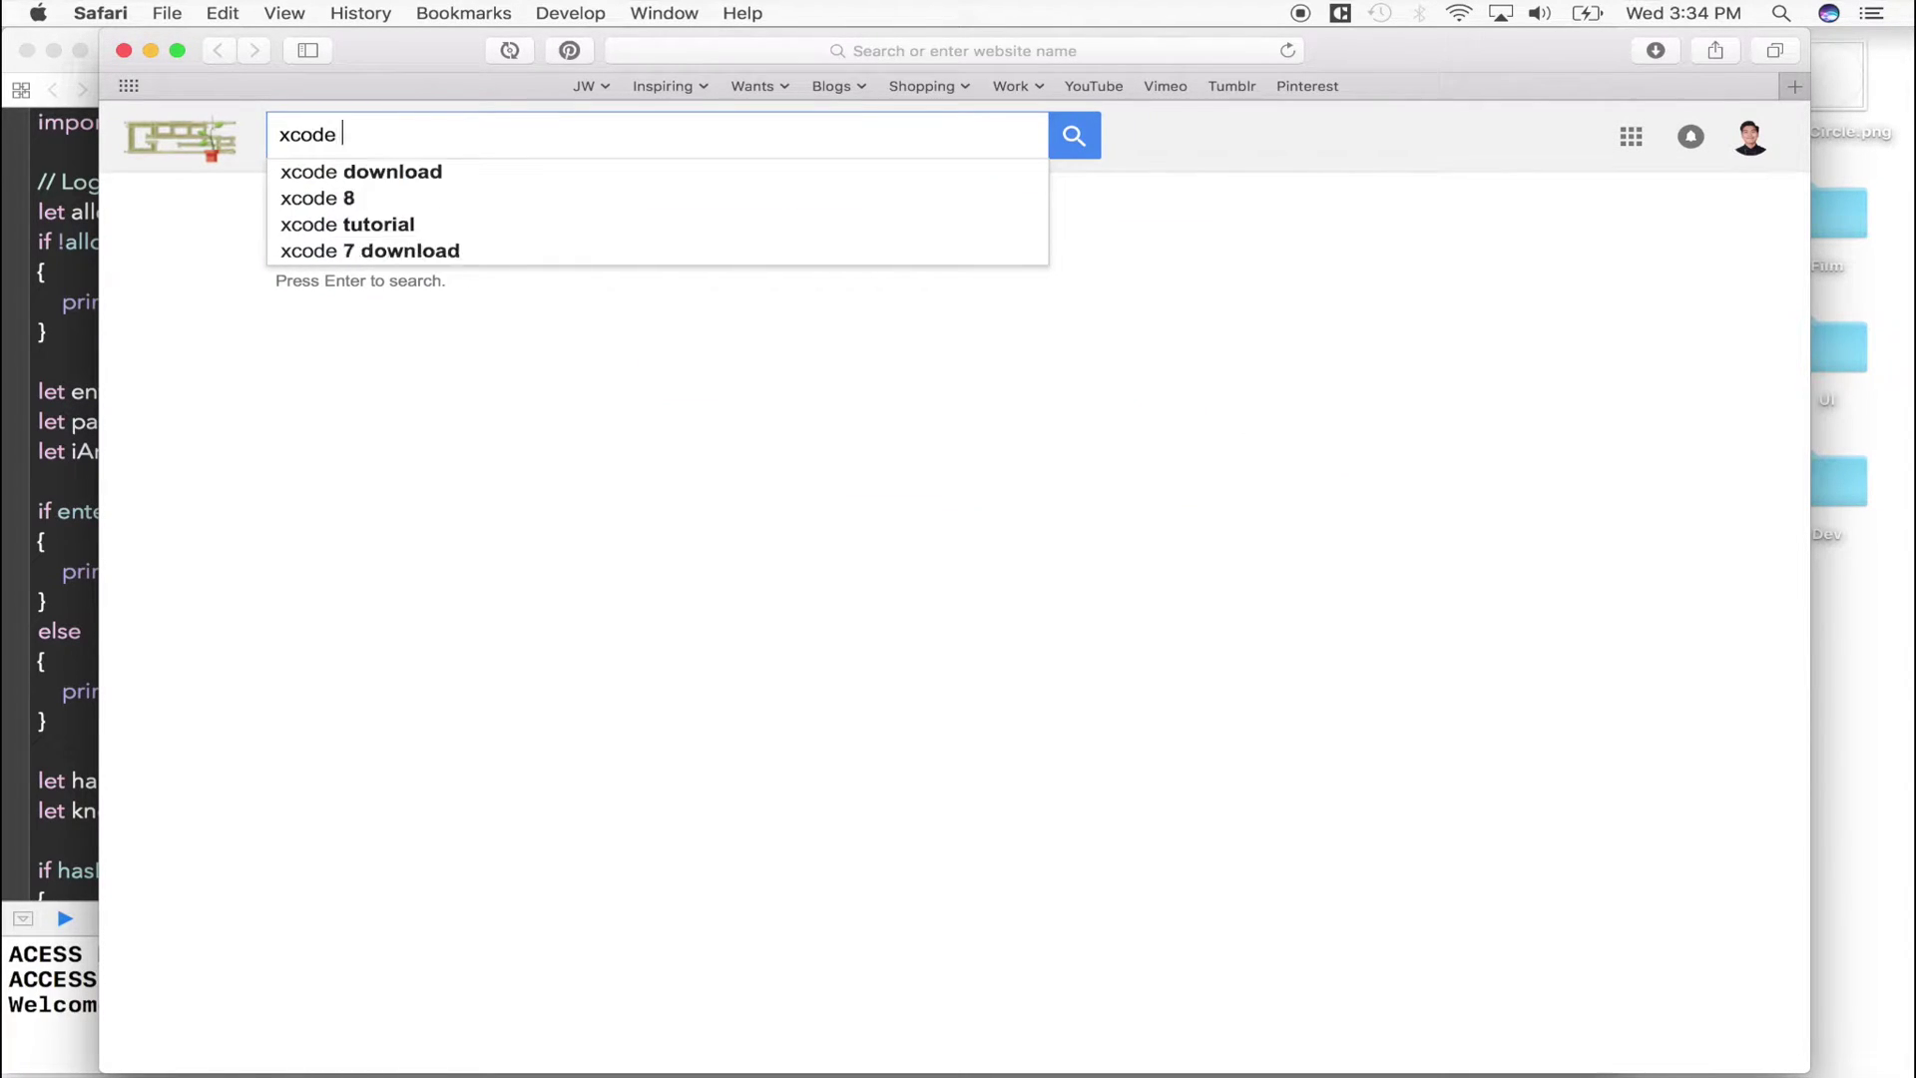
pyautogui.write('themes')
pyautogui.press('Return')
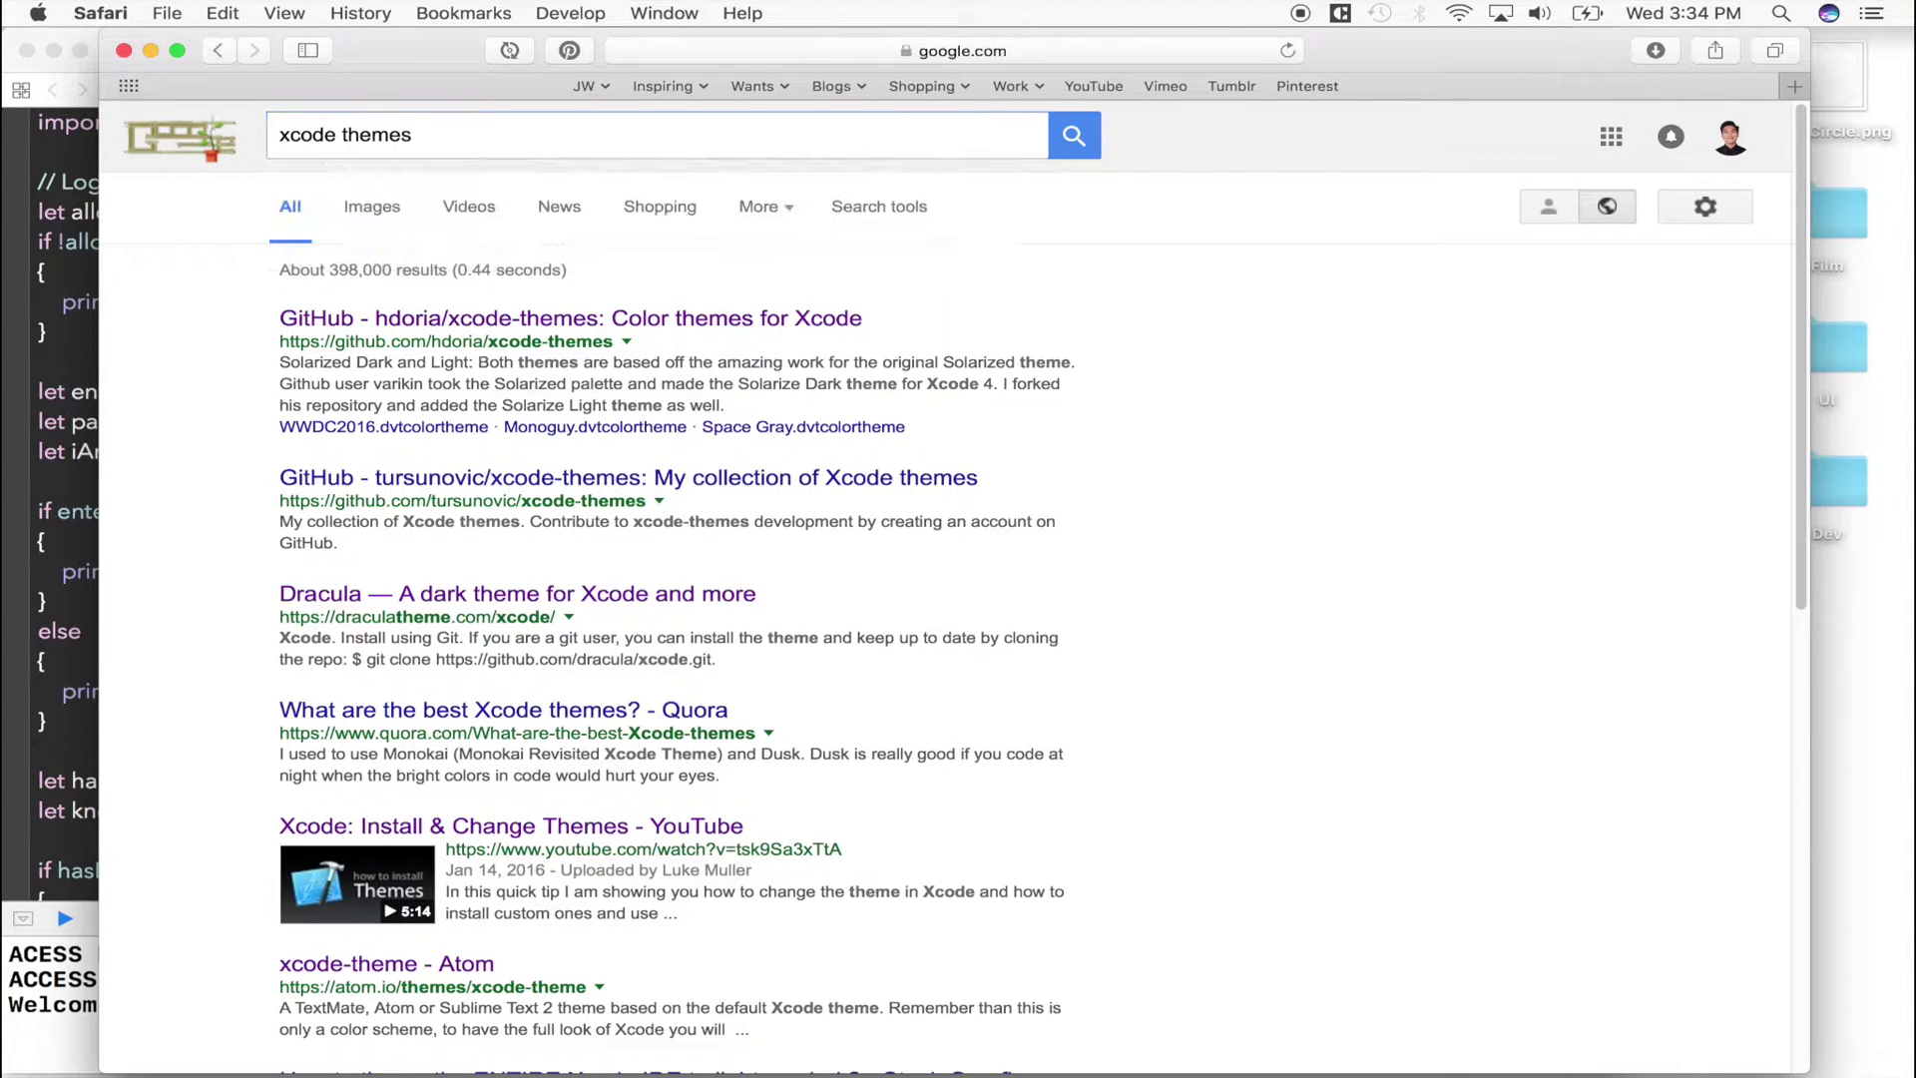
pyautogui.scroll(-2, 170, 628)
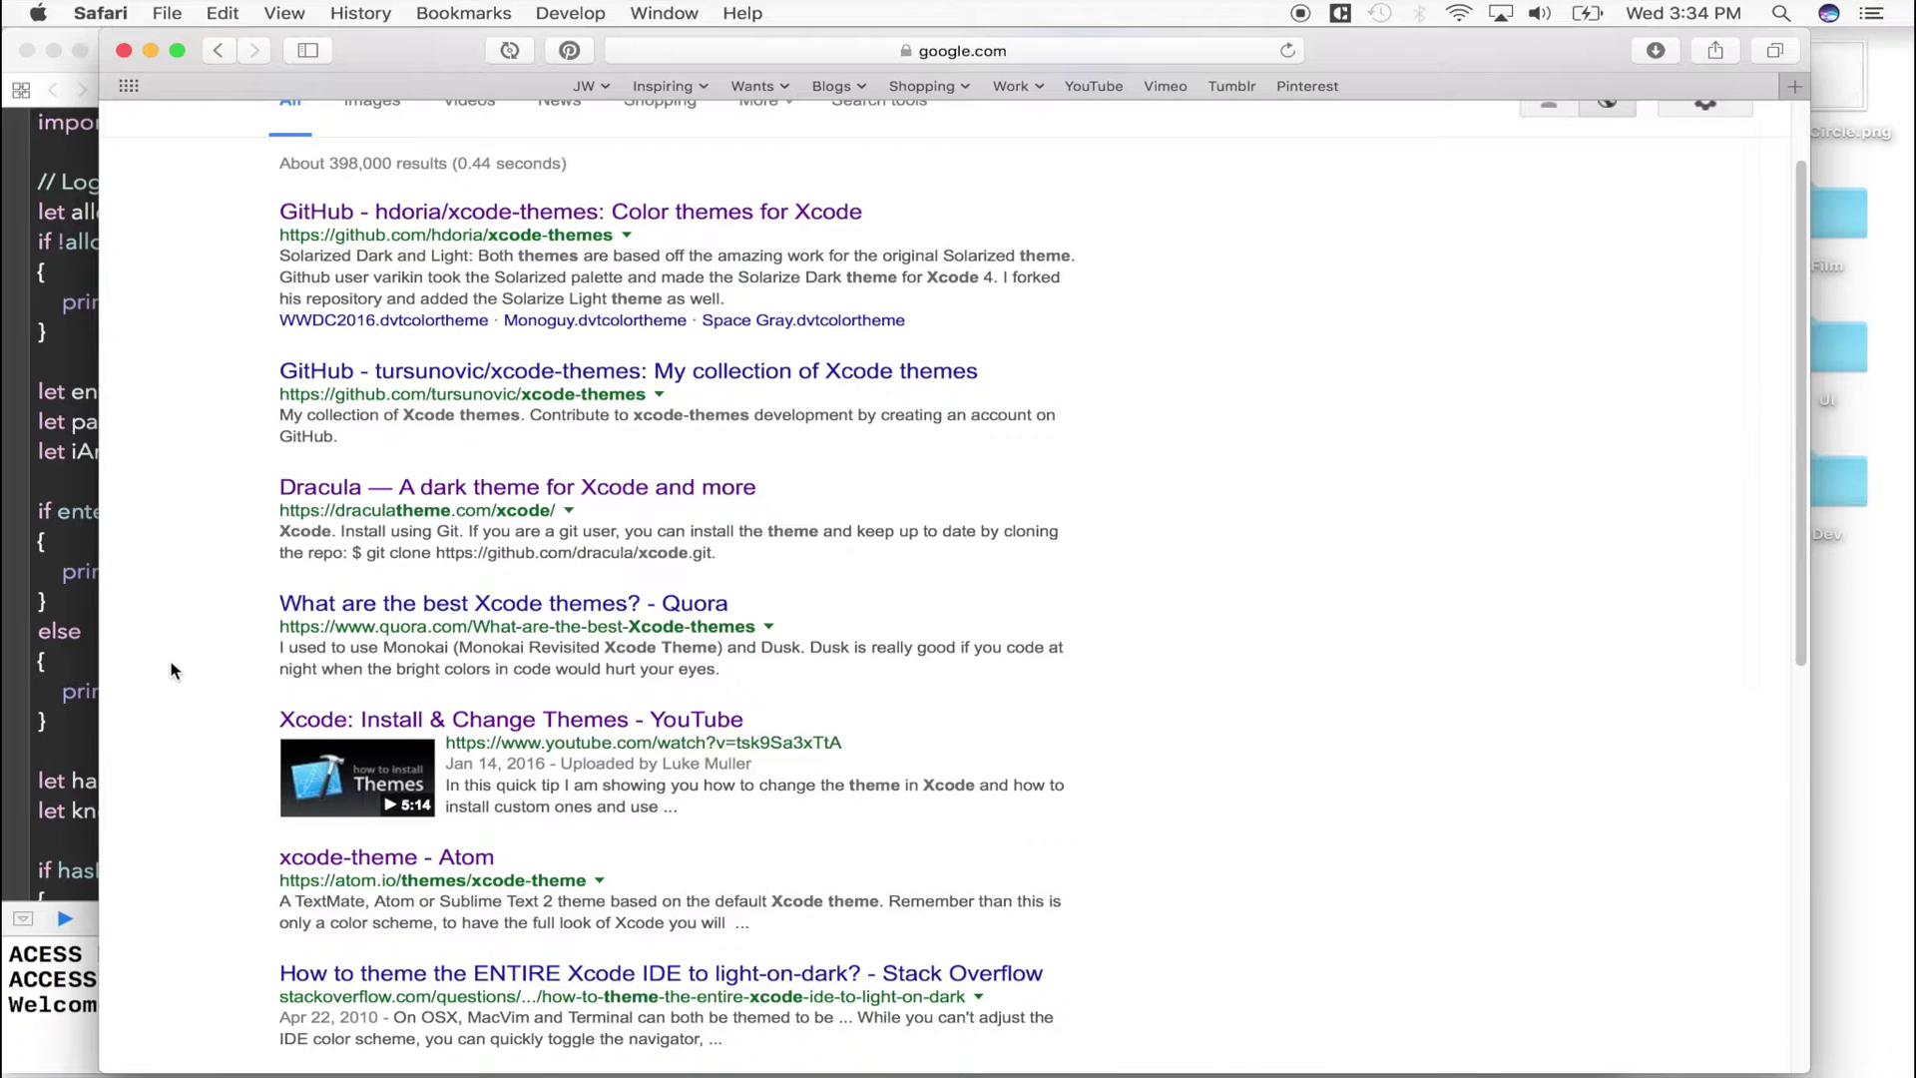
pyautogui.scroll(-5, 169, 676)
pyautogui.scroll(7, 170, 674)
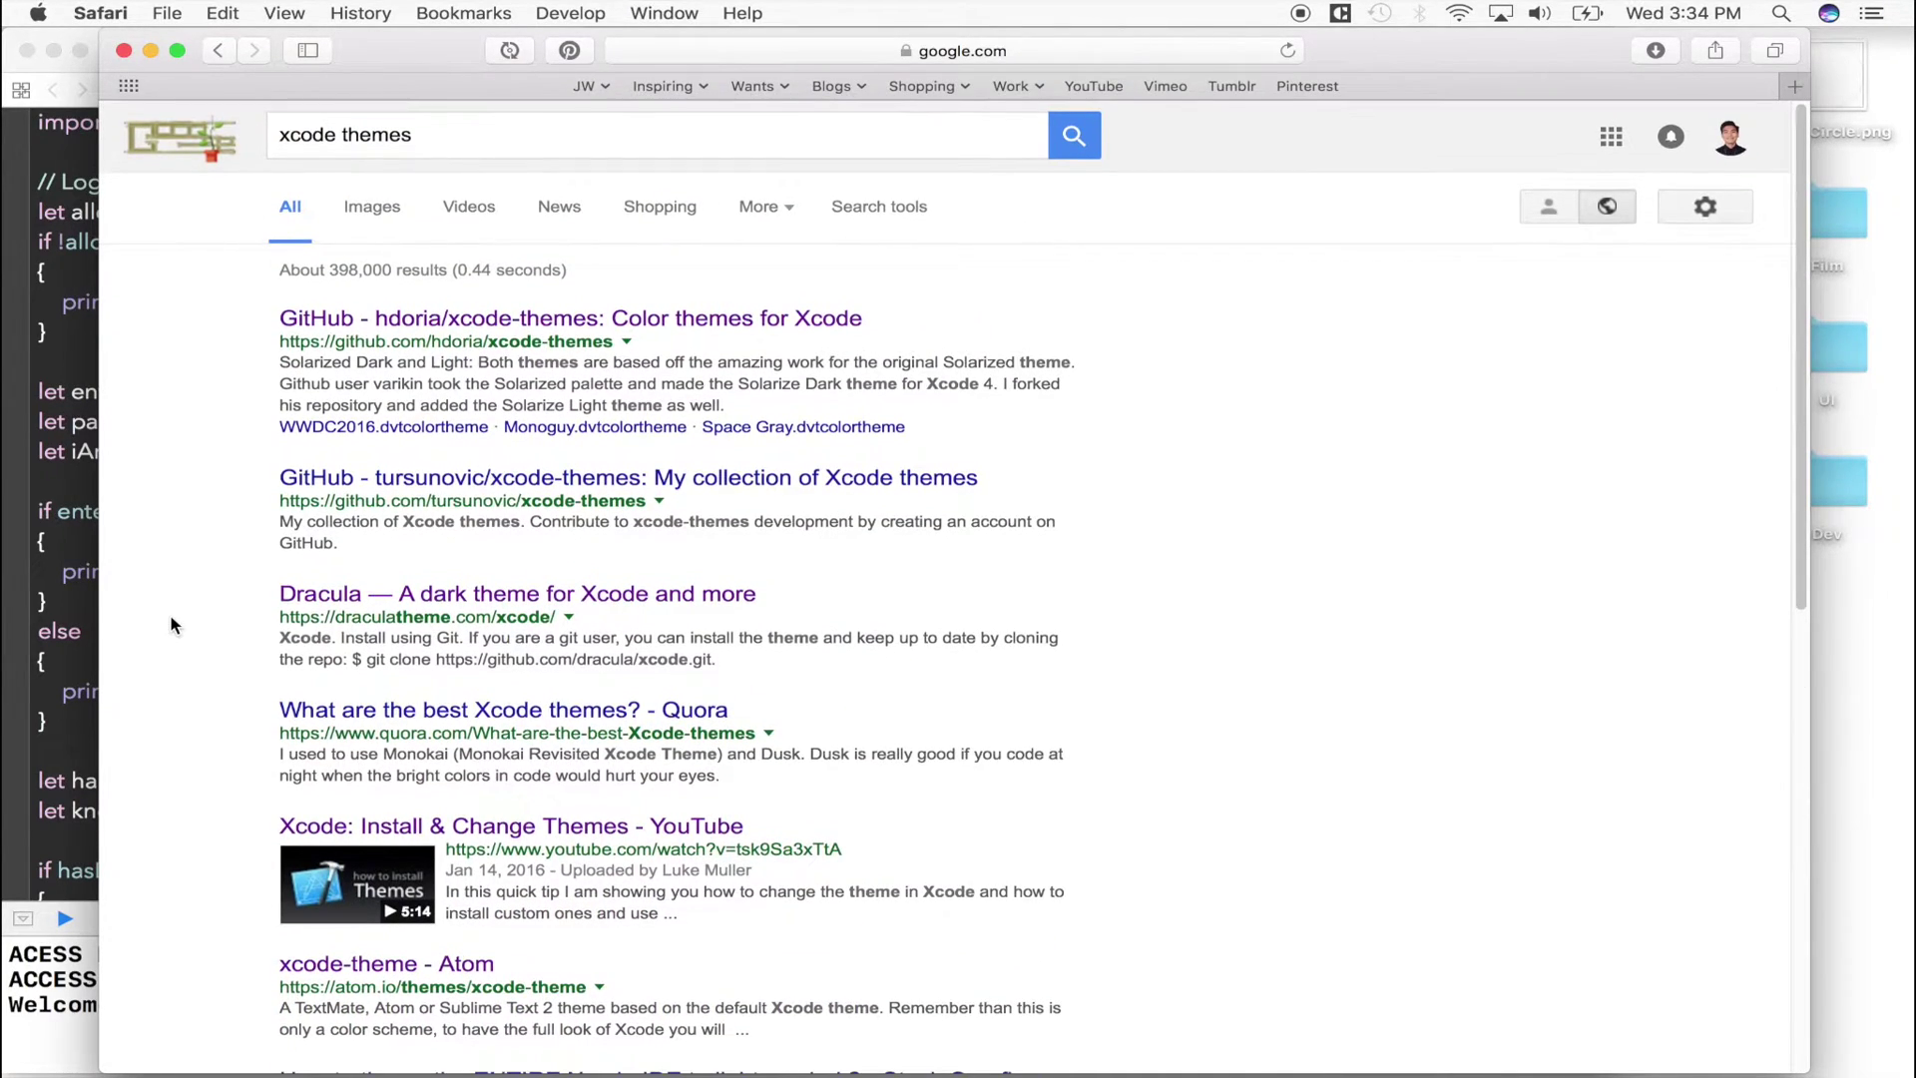
# Open the hdoria/xcode-themes result and download the repository as a ZIP
pyautogui.click(640, 320)
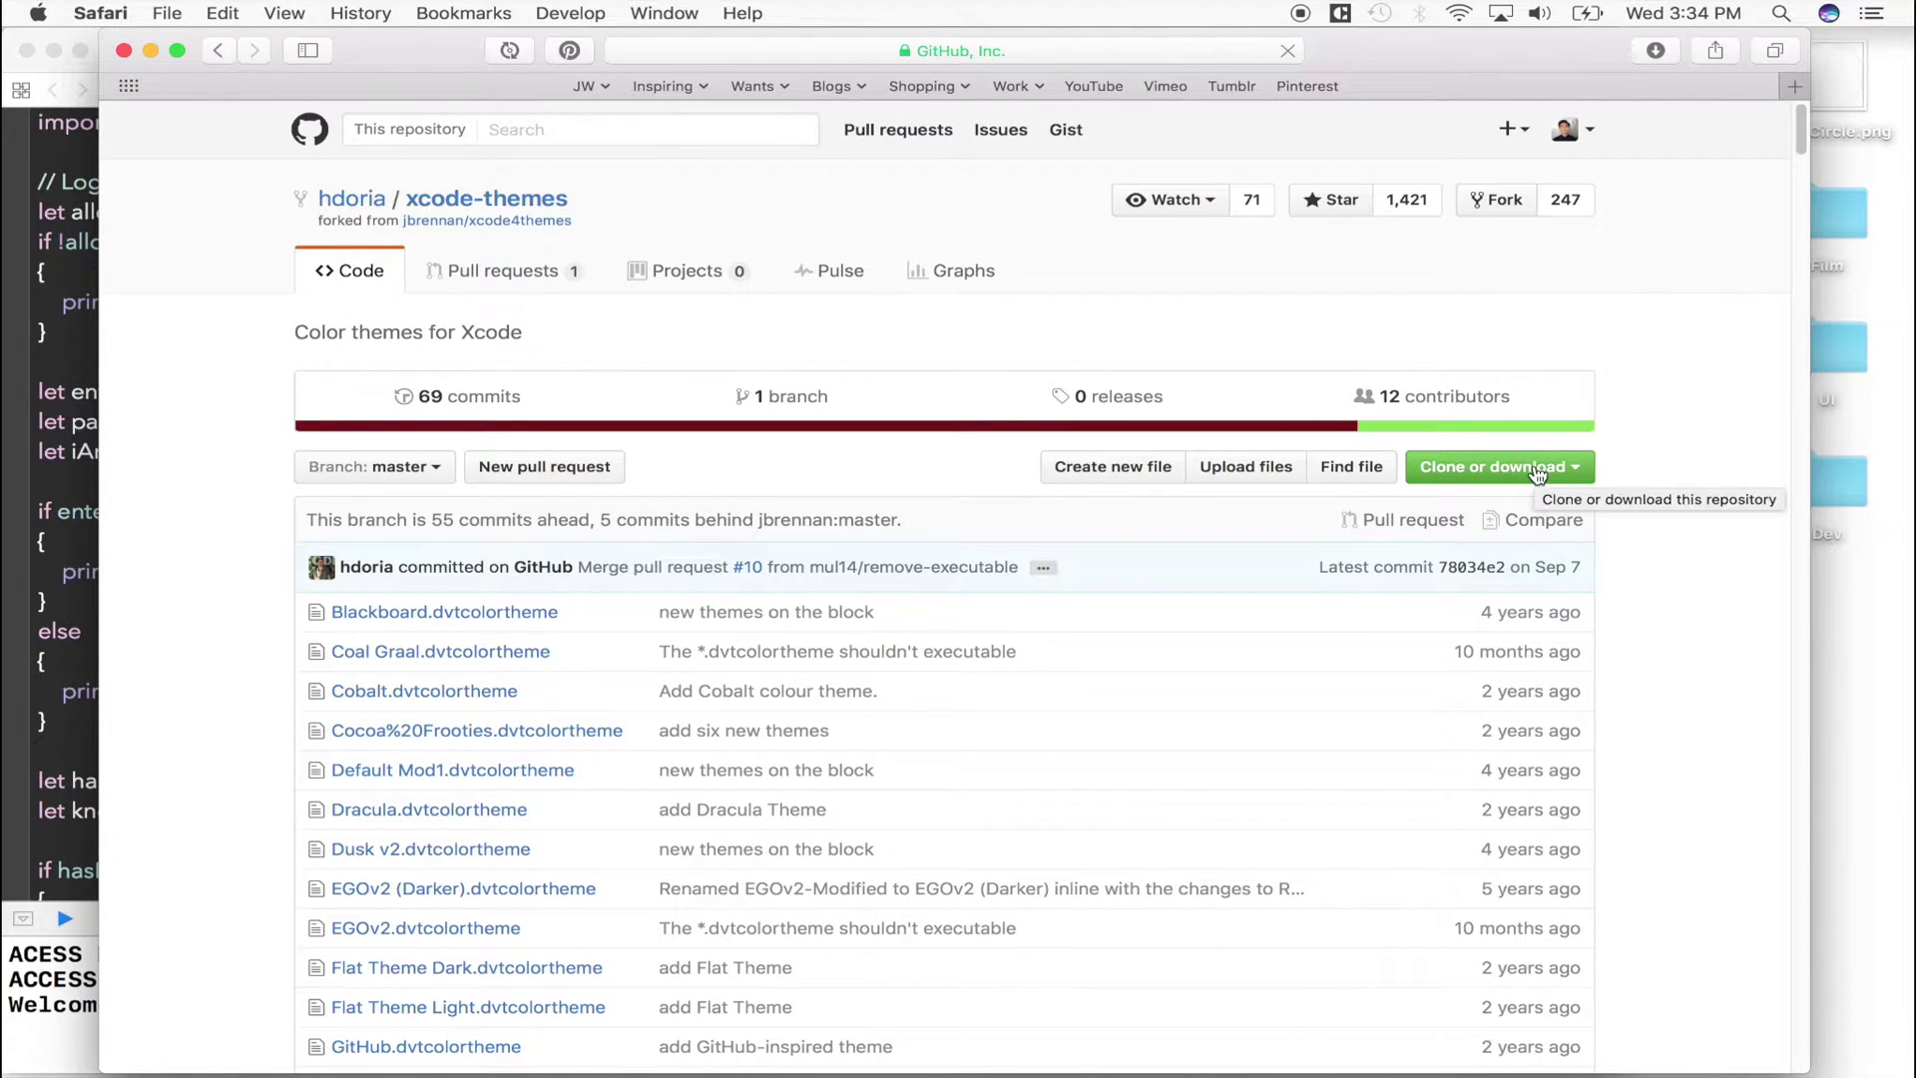
pyautogui.scroll(-10, 1129, 611)
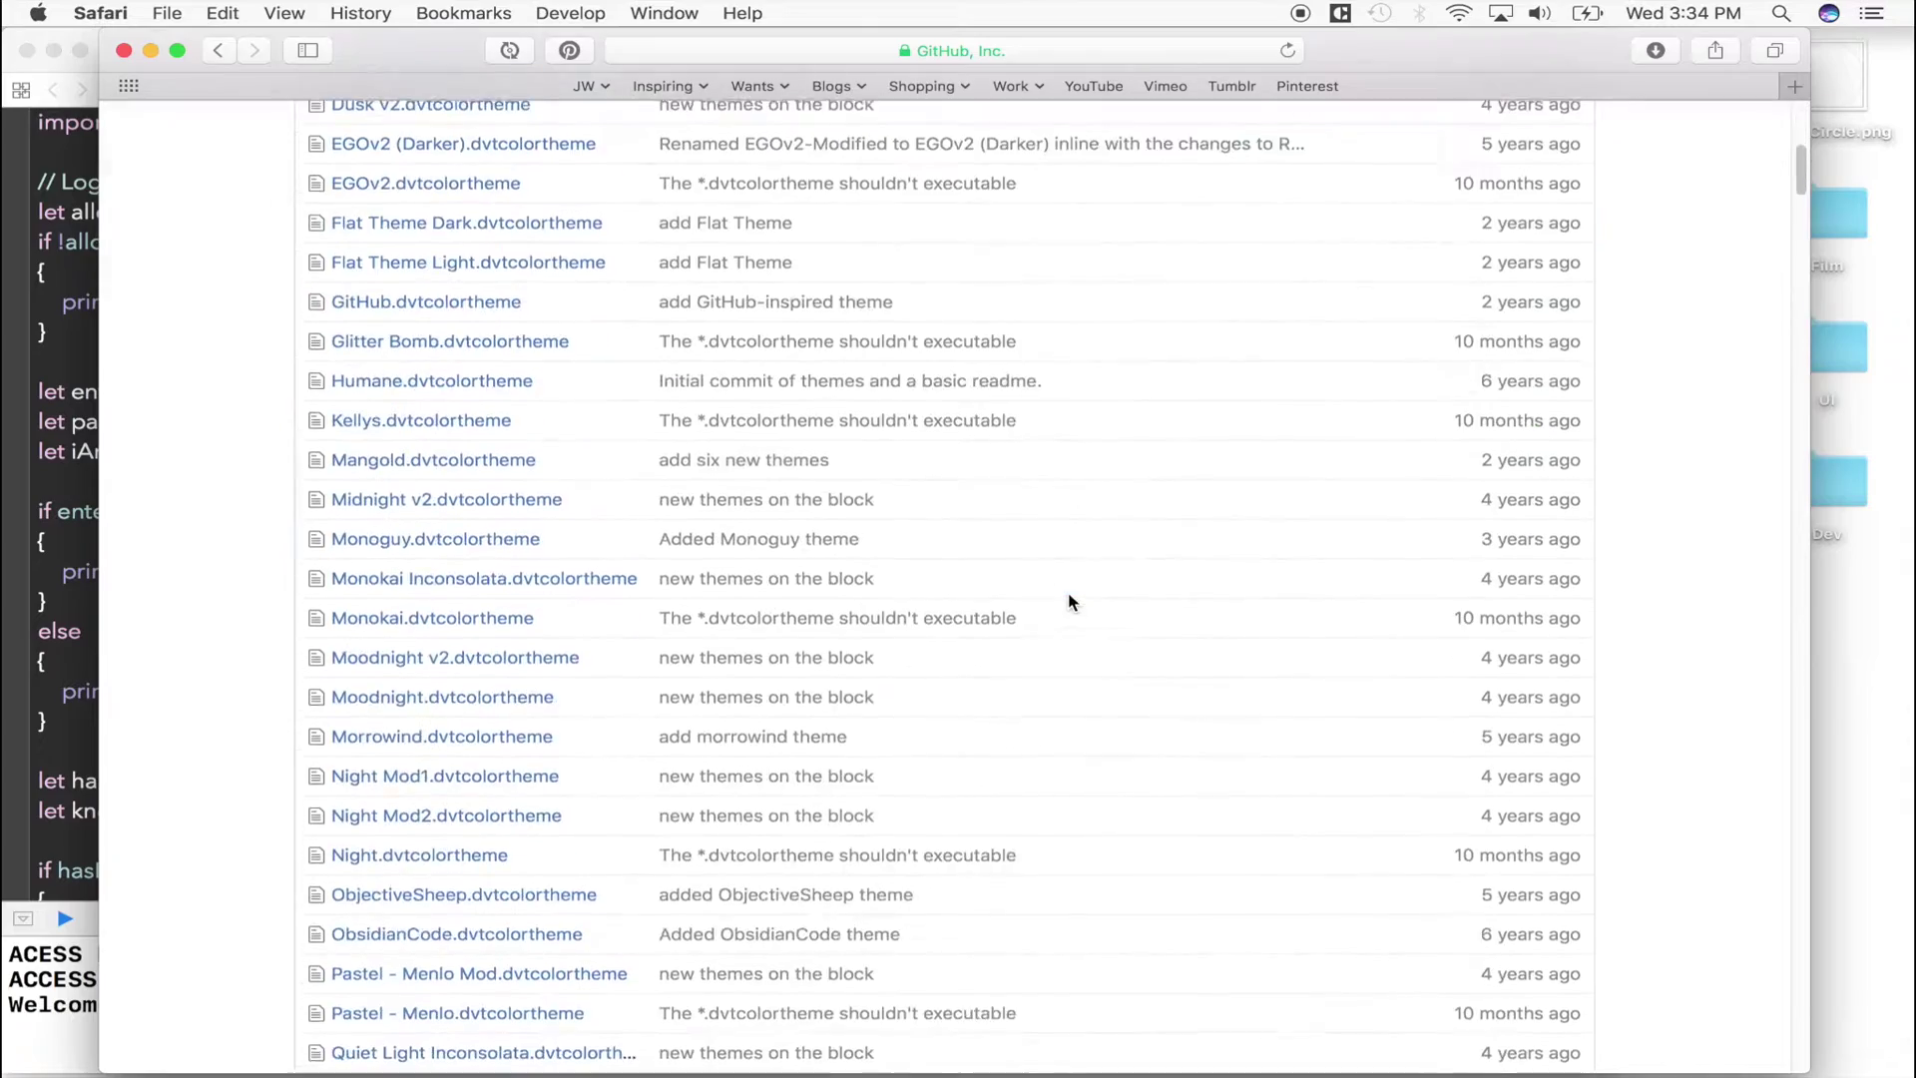
pyautogui.scroll(10, 1070, 600)
pyautogui.scroll(-5, 1069, 601)
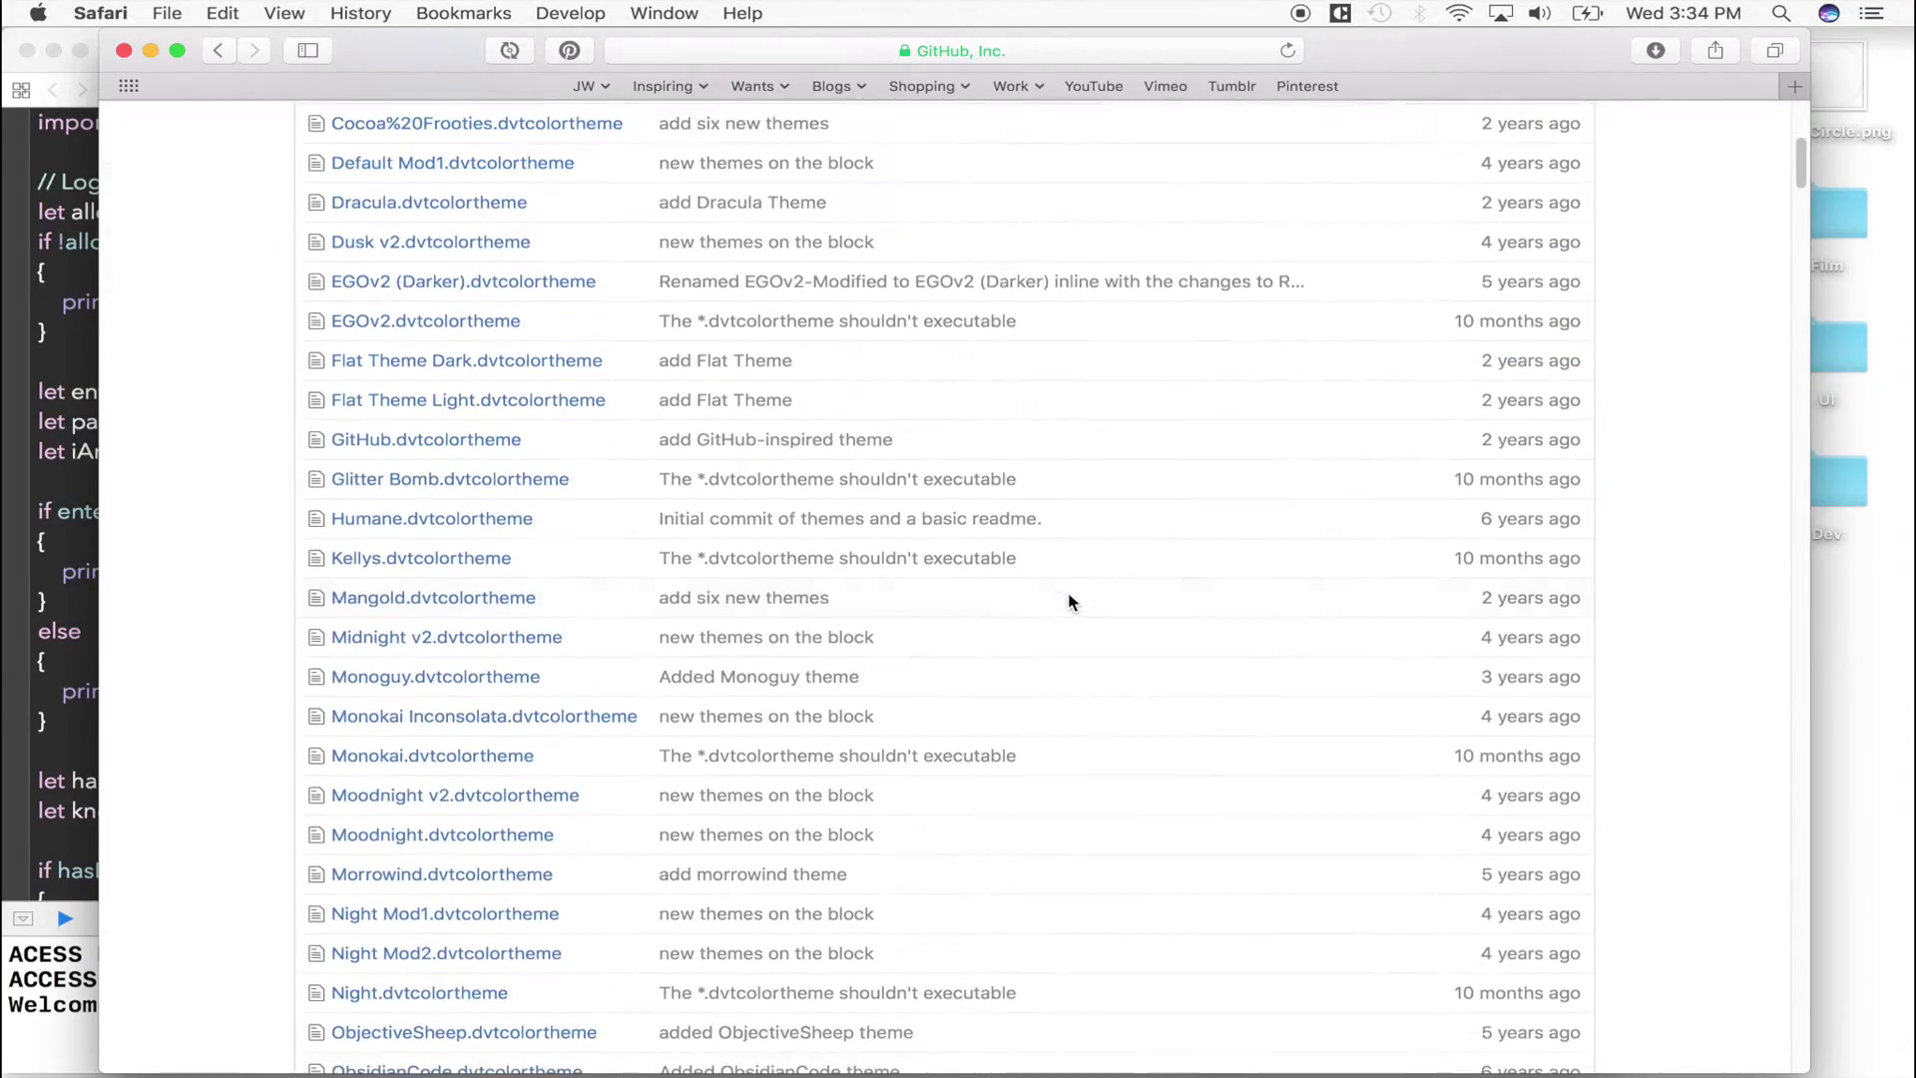
pyautogui.scroll(-10, 1069, 600)
pyautogui.scroll(-10, 1069, 600)
pyautogui.scroll(-2, 1069, 600)
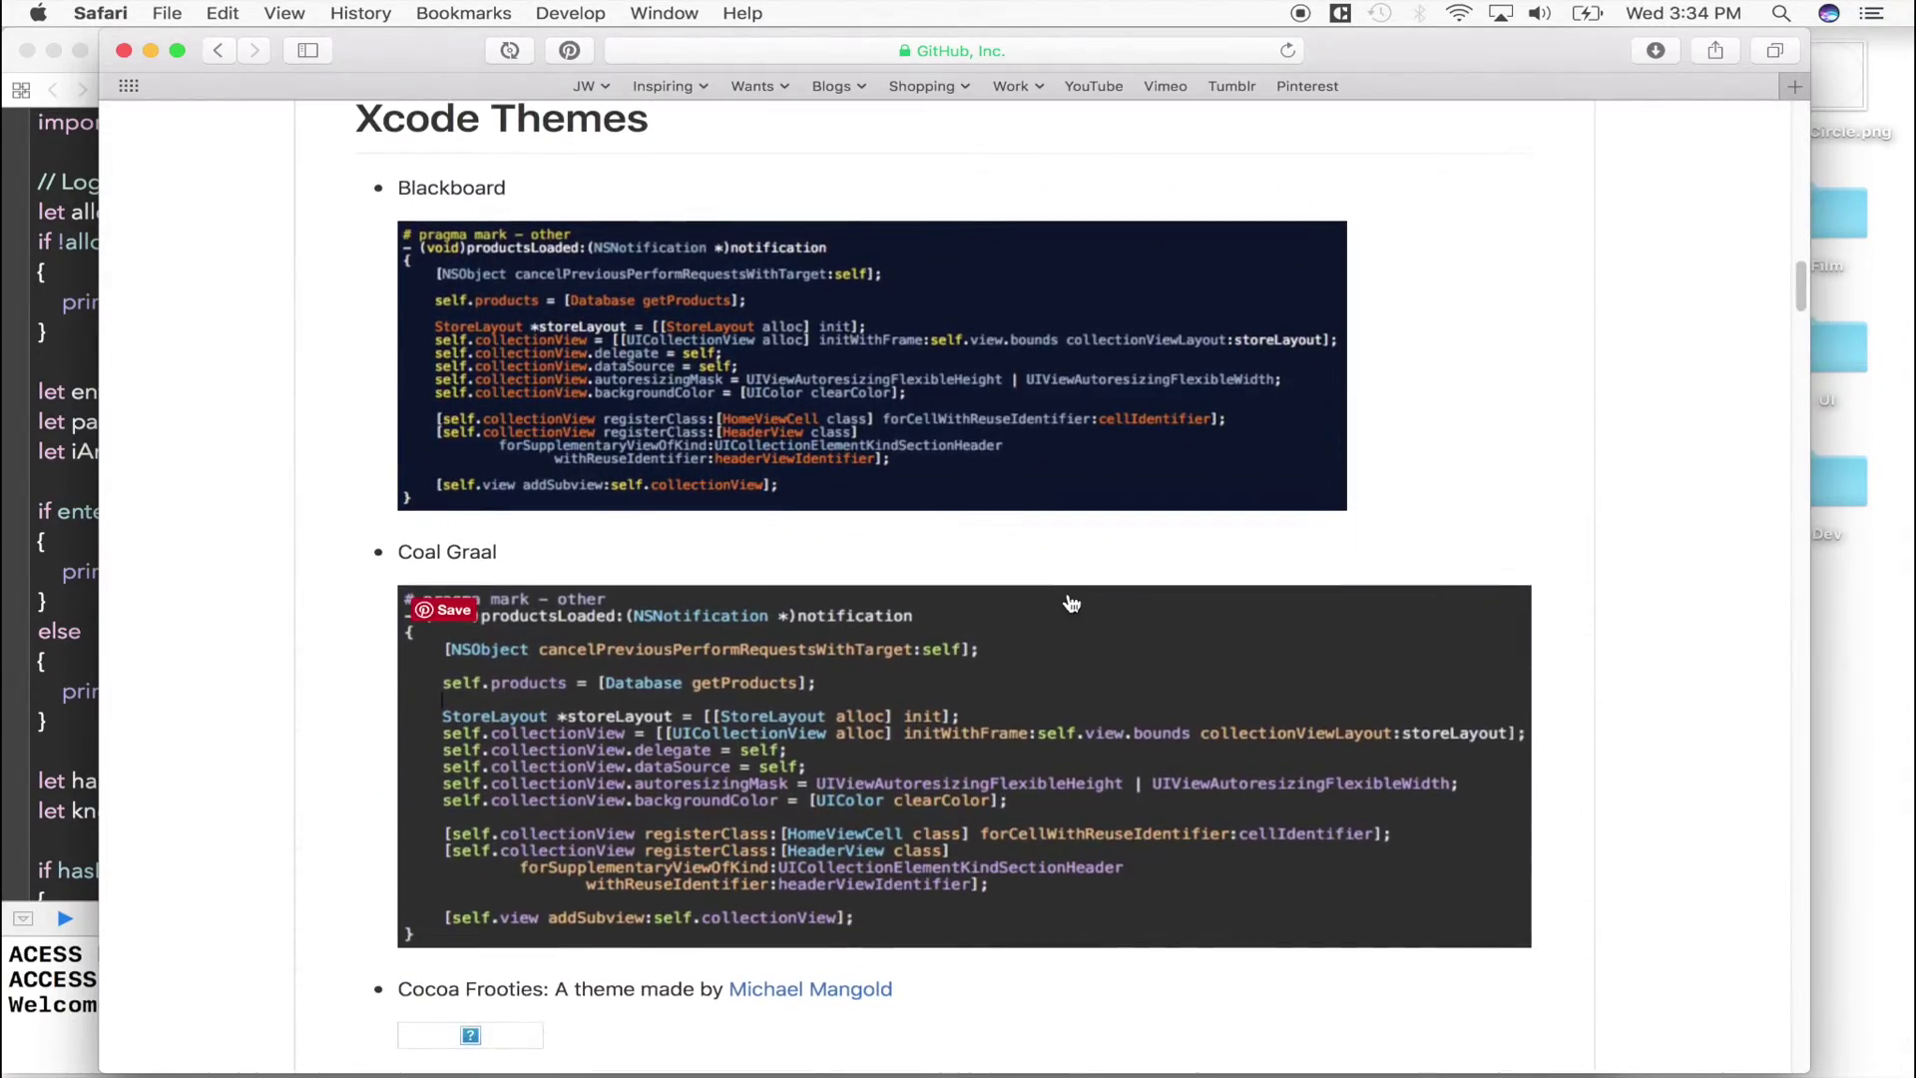
pyautogui.scroll(-5, 1068, 597)
pyautogui.scroll(-5, 1068, 595)
pyautogui.scroll(20, 1071, 602)
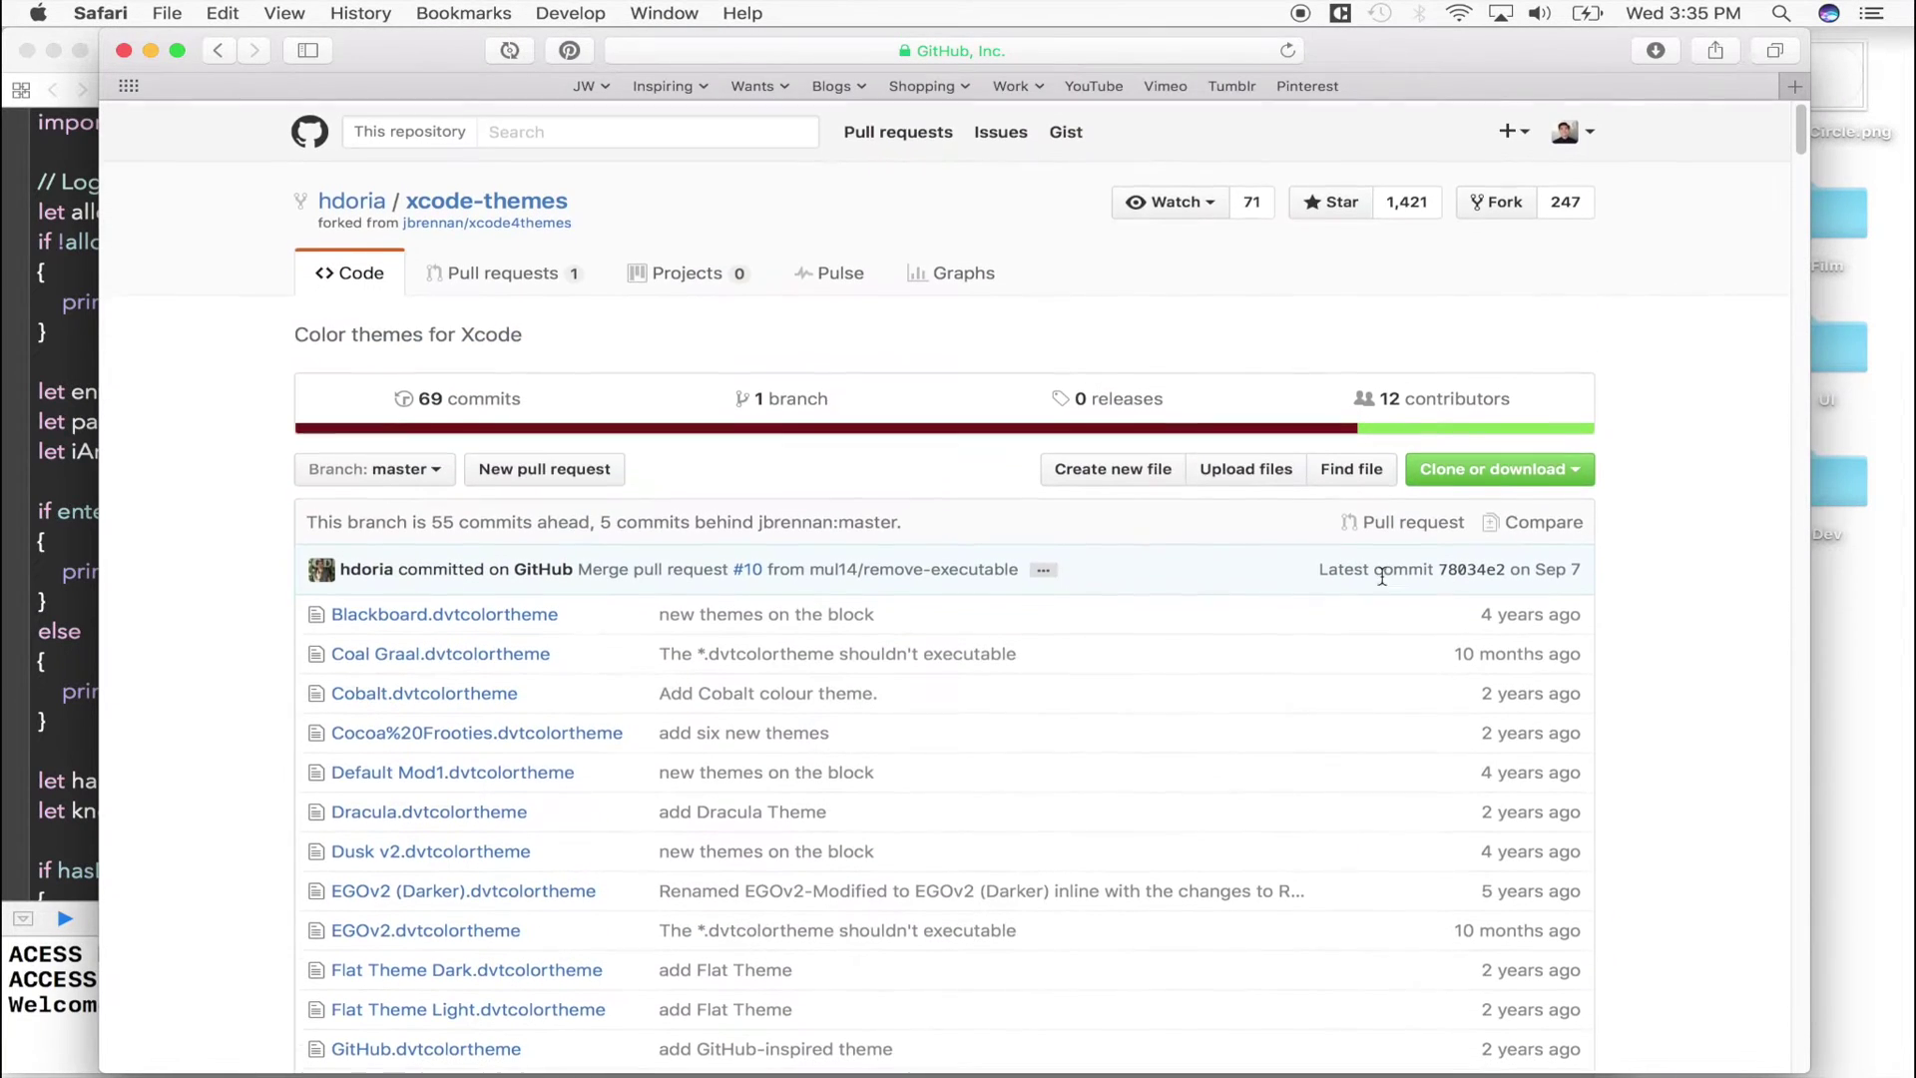
pyautogui.click(1521, 469)
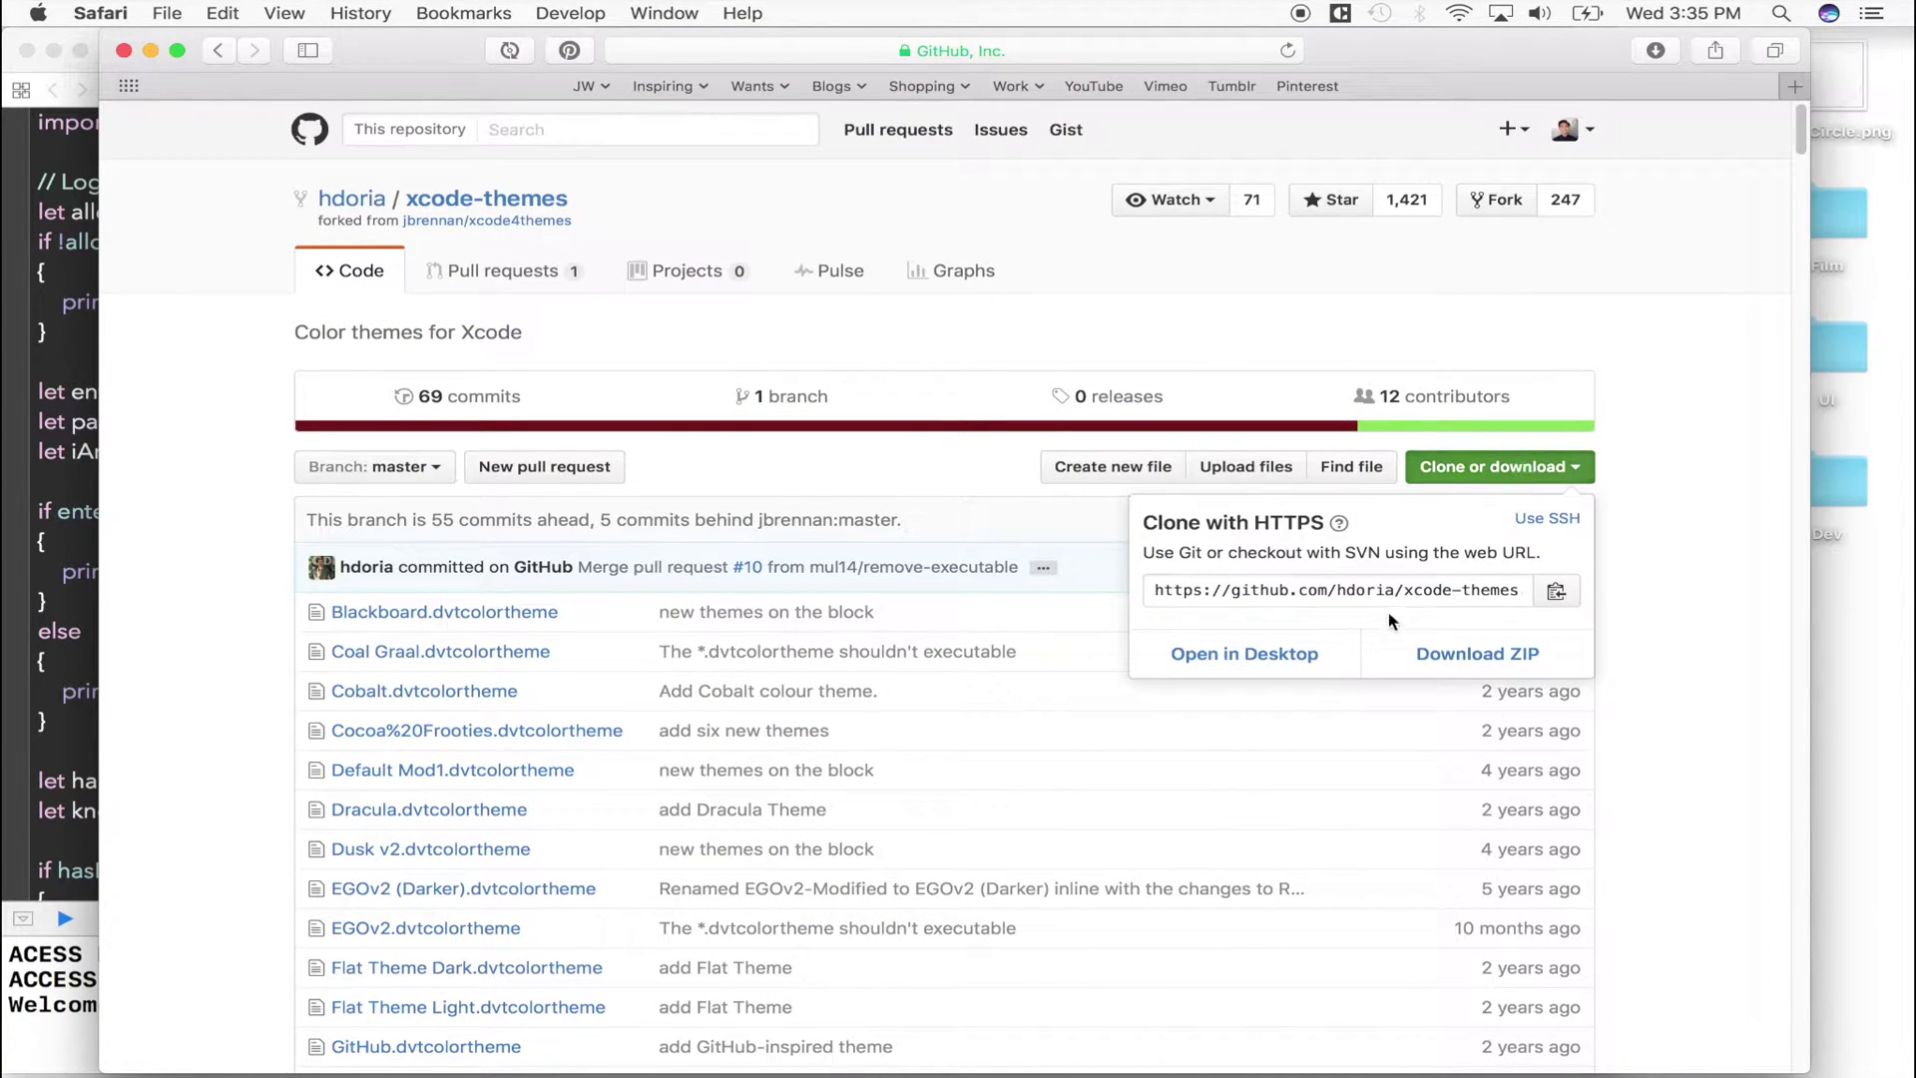
pyautogui.click(1422, 660)
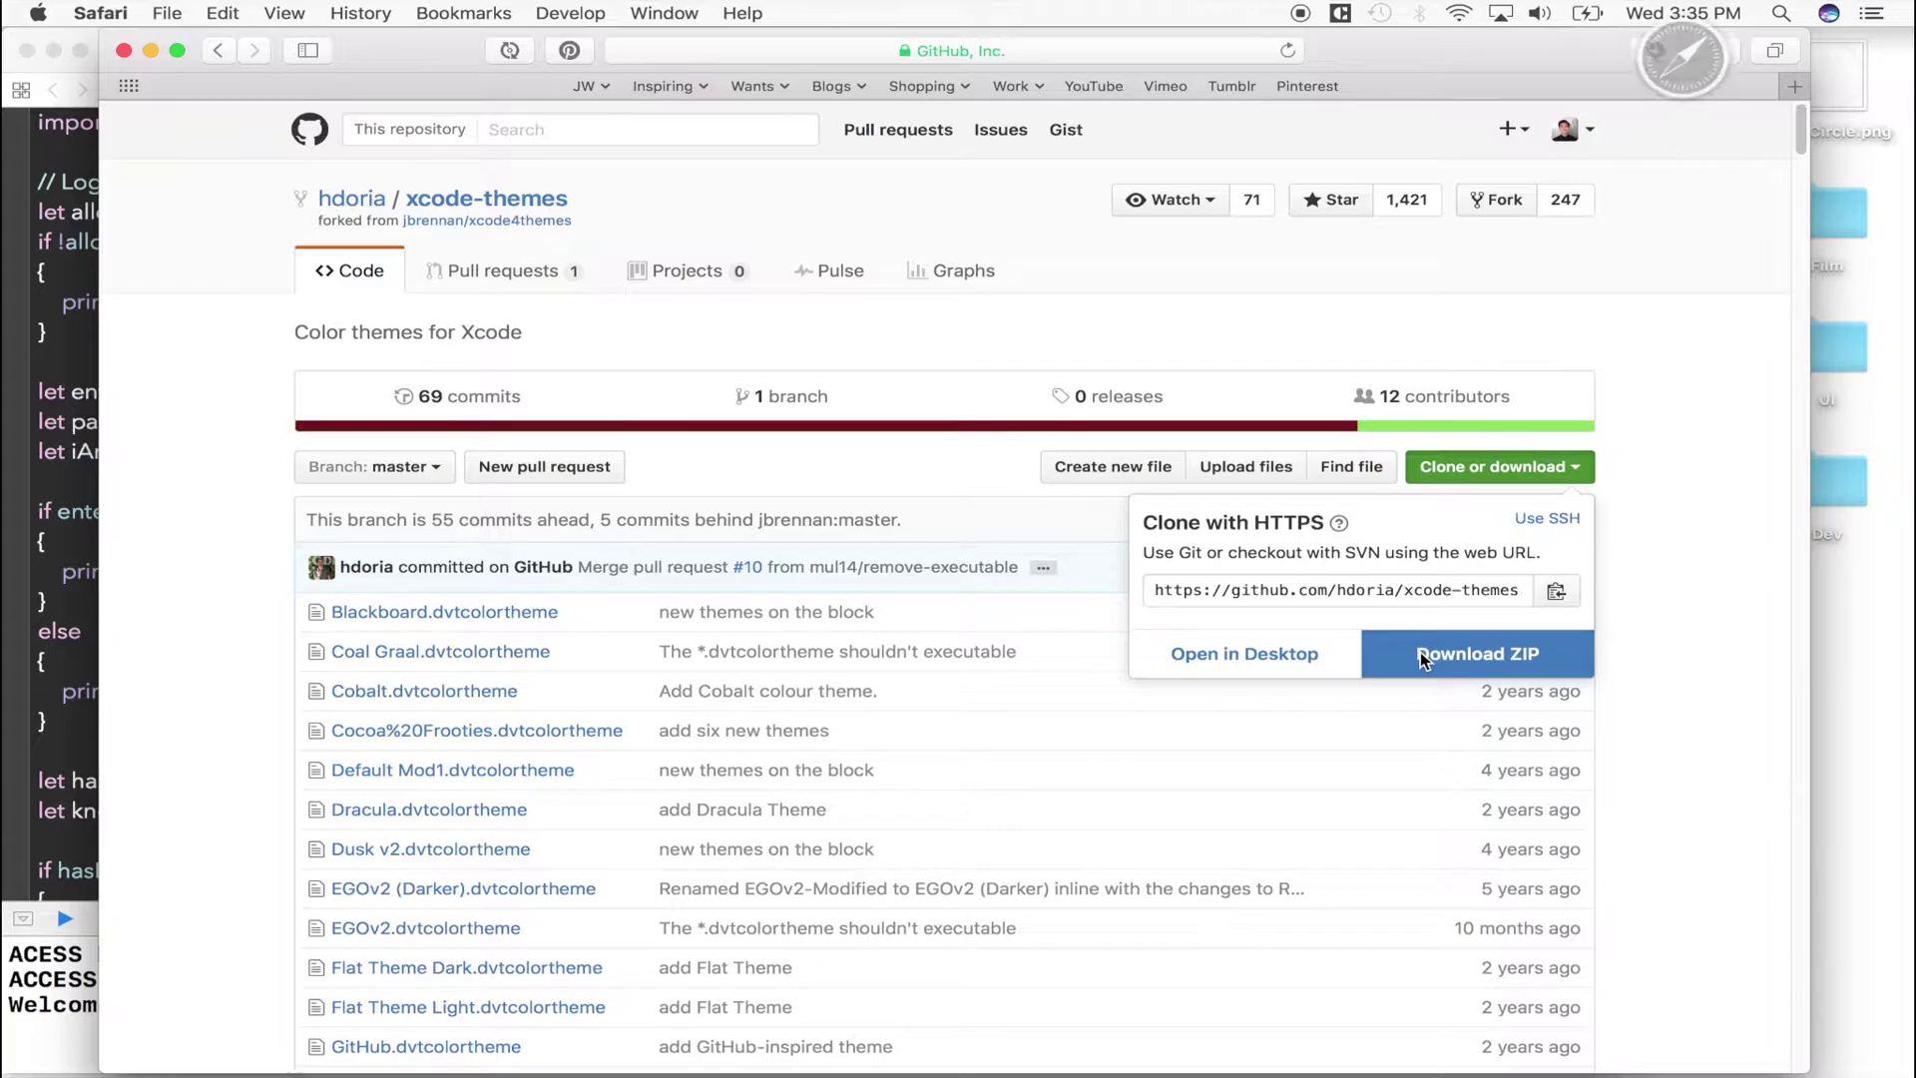
pyautogui.scroll(-15, 893, 835)
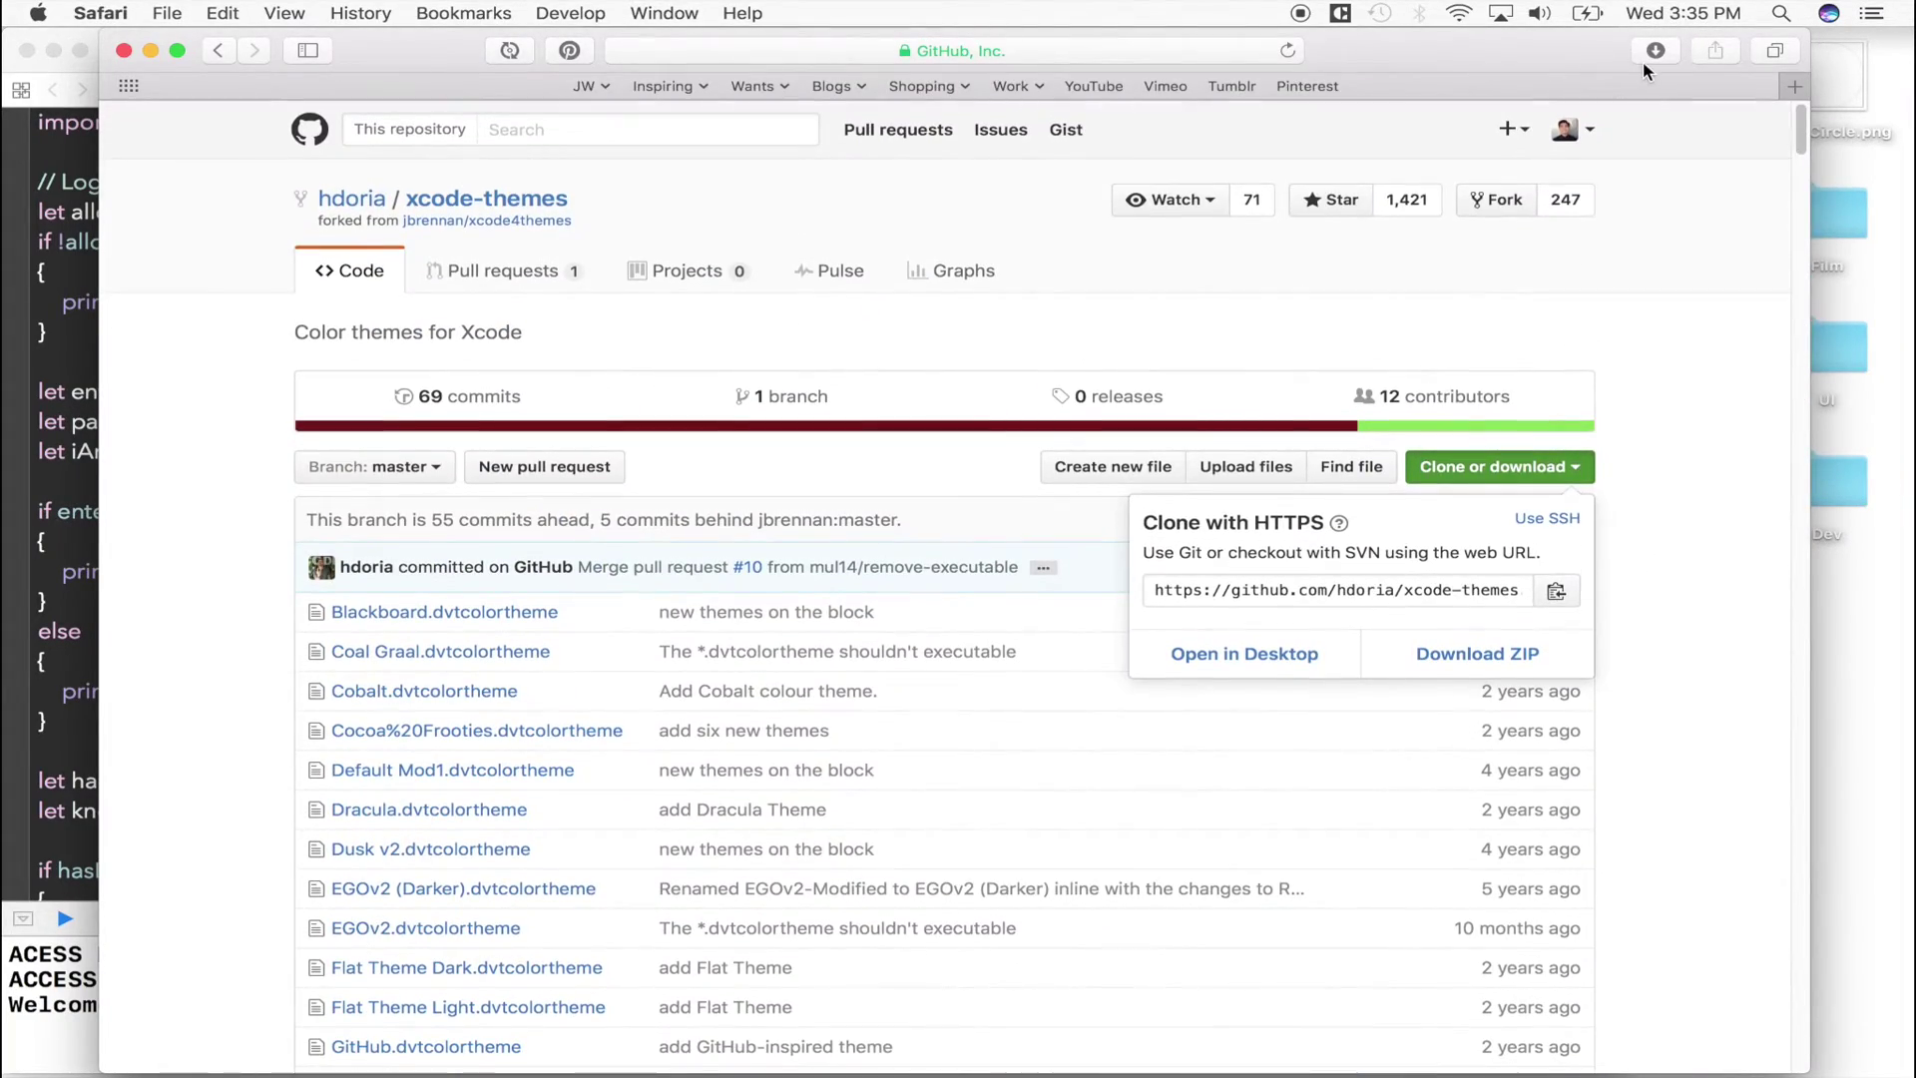
# Open the downloaded xcode-themes-master folder from recent downloads and position its window
pyautogui.click(1642, 62)
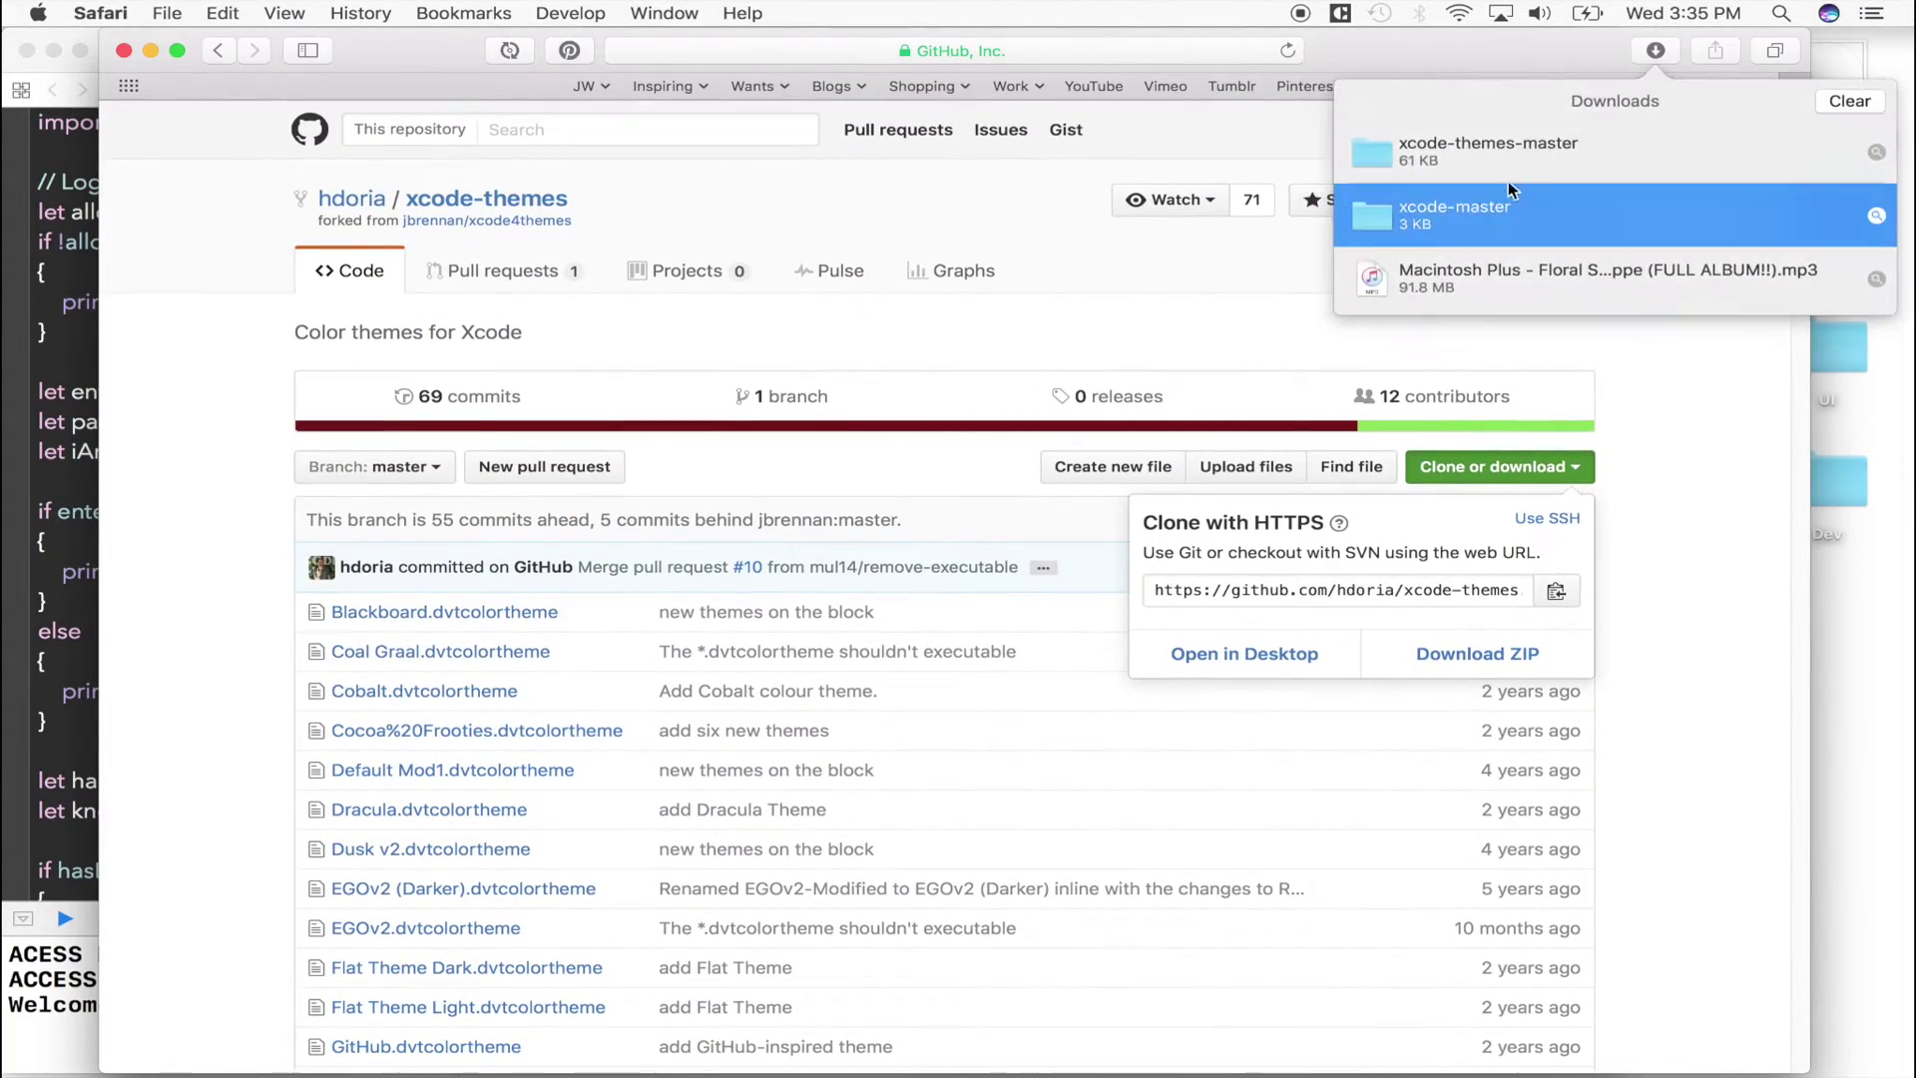
pyautogui.doubleClick(1565, 151)
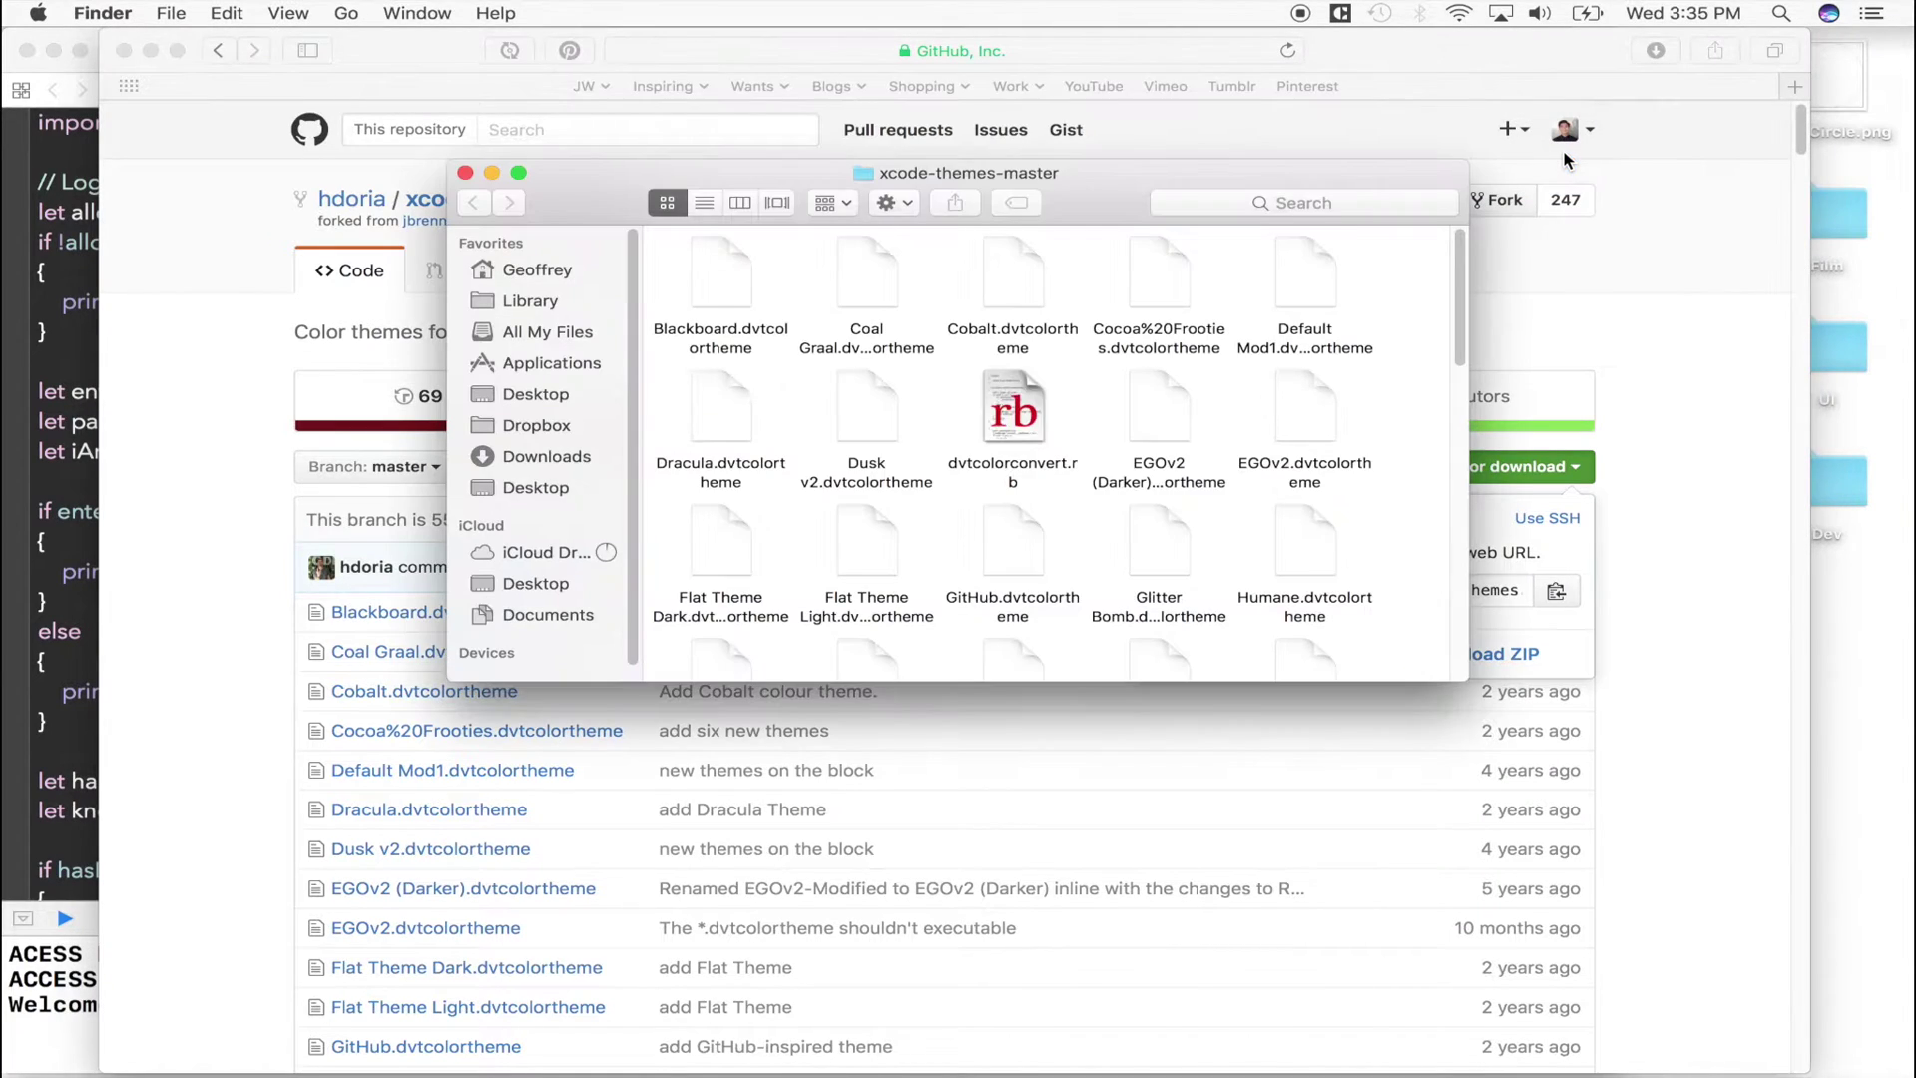
pyautogui.moveTo(1085, 215); pyautogui.dragTo(1633, 214)
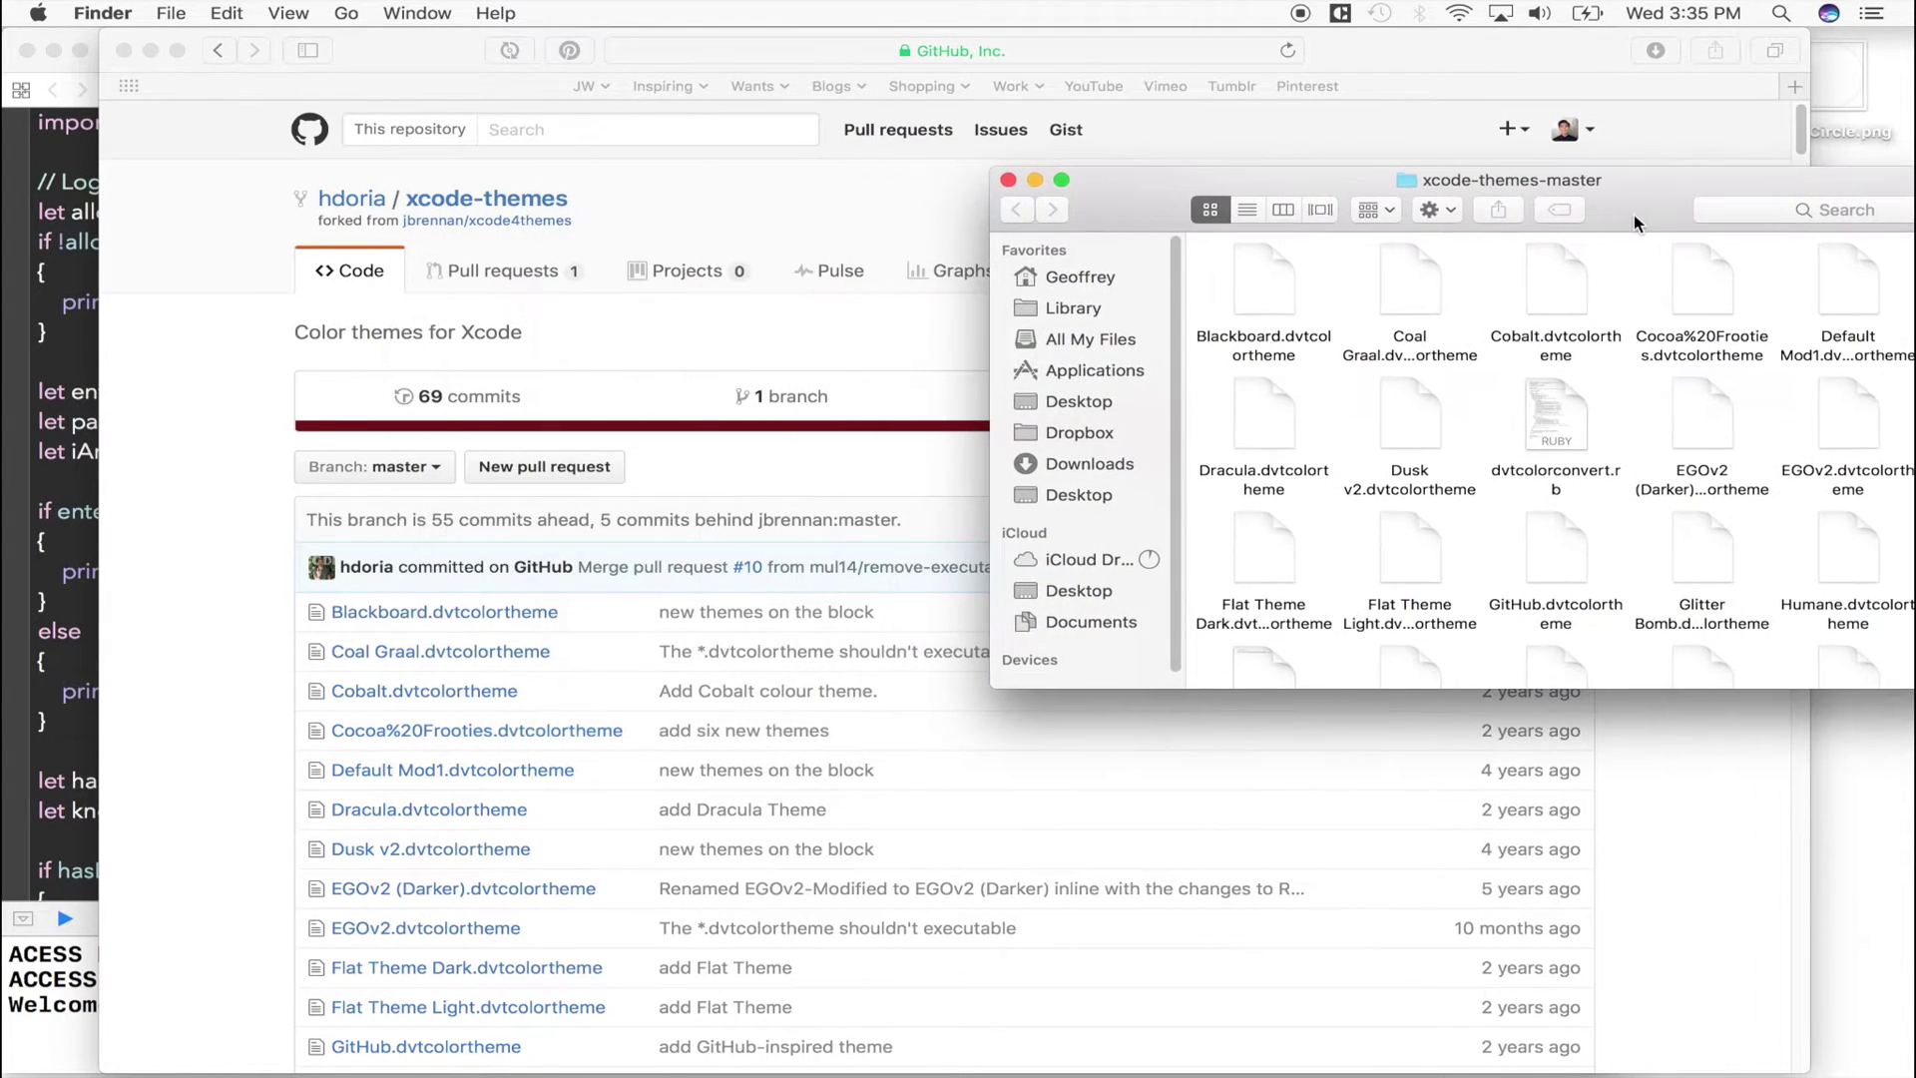
pyautogui.click(125, 49)
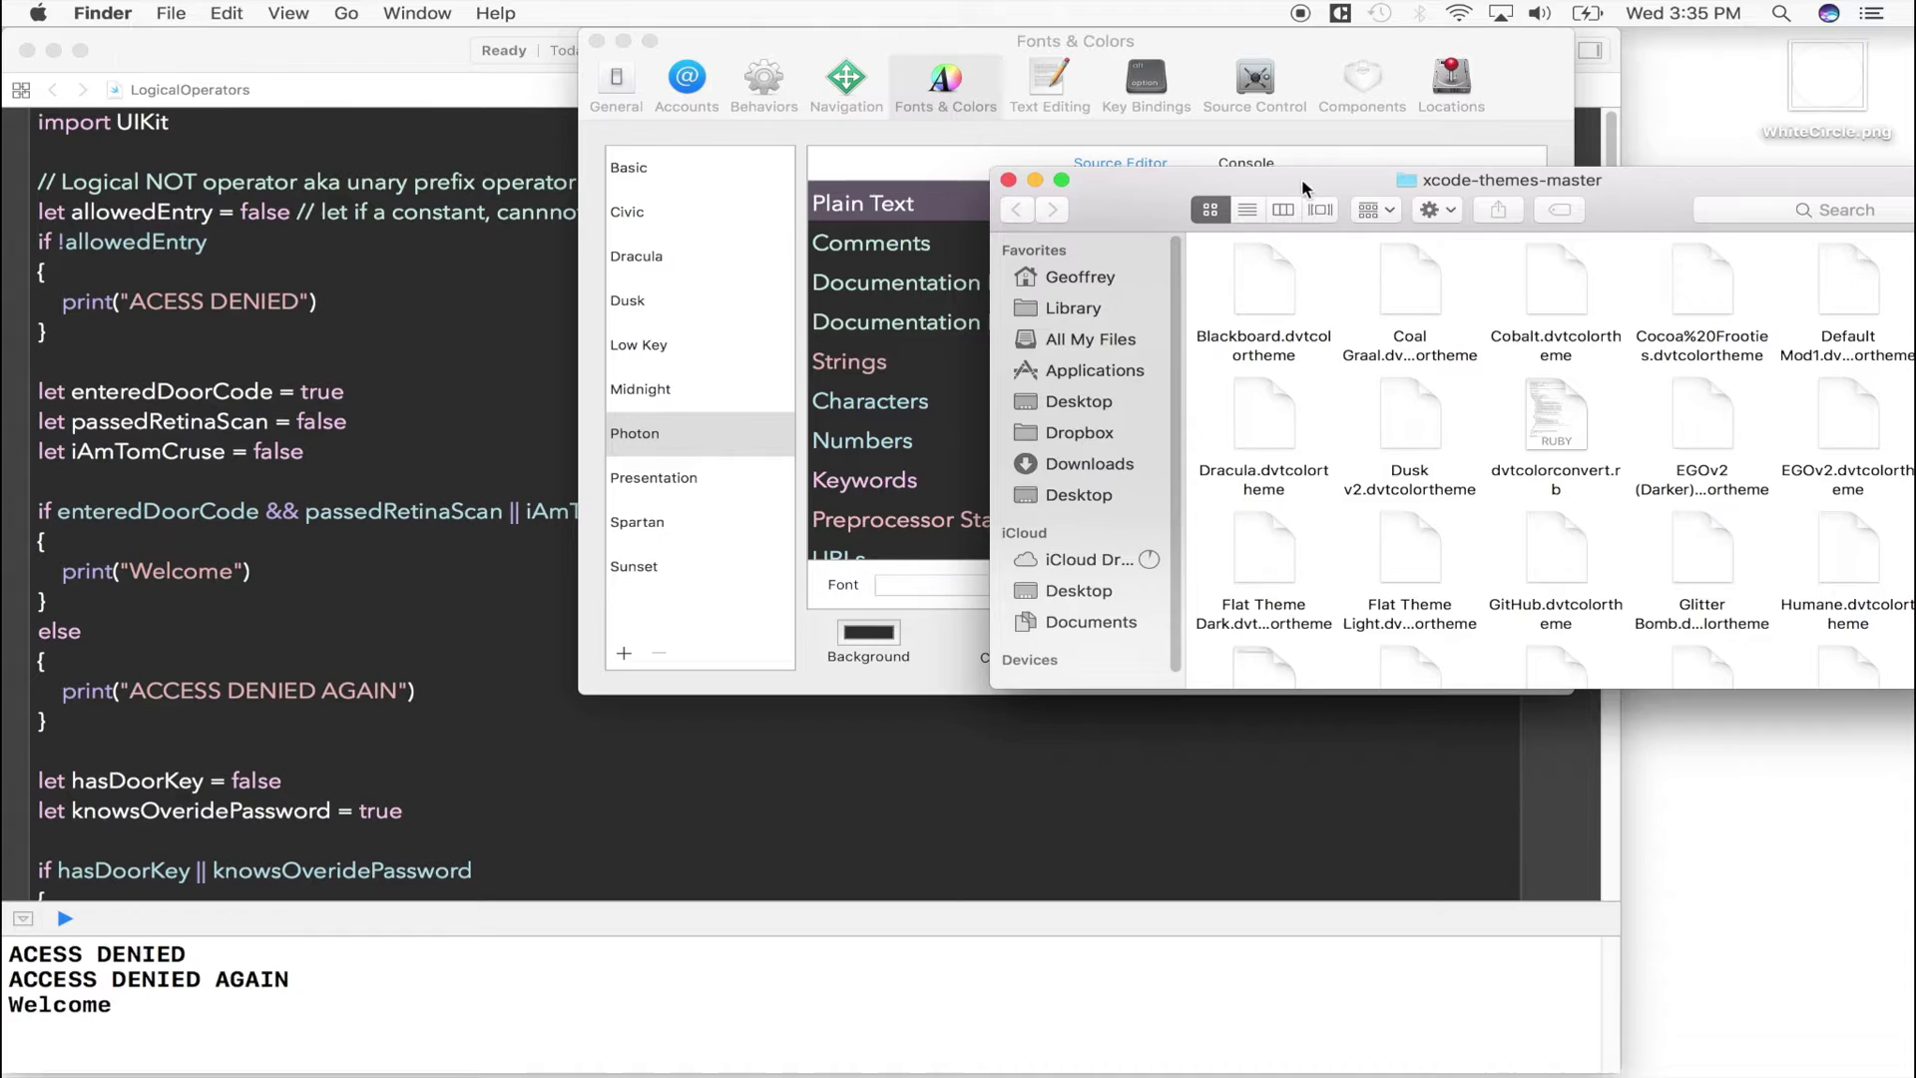
pyautogui.moveTo(1305, 190); pyautogui.dragTo(1099, 186)
# Browse theme files: Blackboard, Coal Graal, Cobalt, Cocoa Frooties, Moodnight v2, Monokai Inconsolata, Kellys
pyautogui.click(1088, 272)
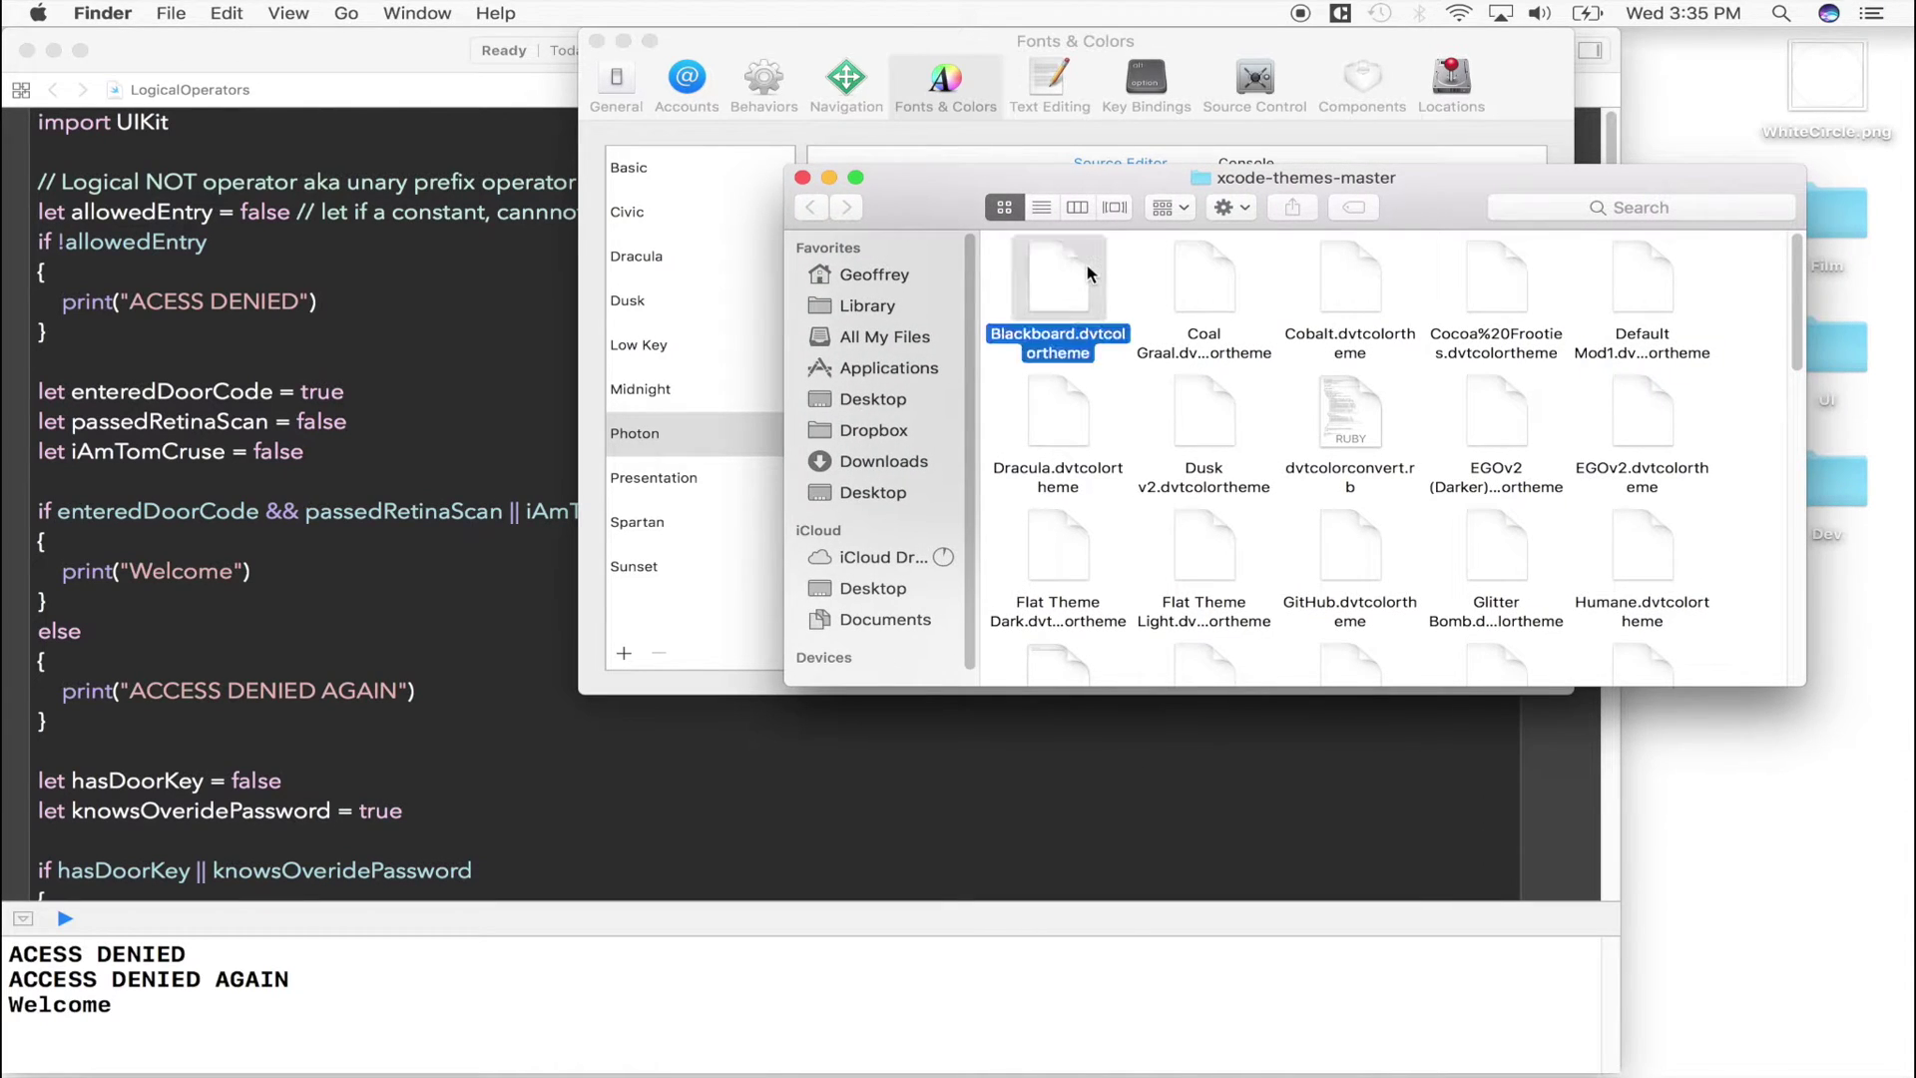
pyautogui.click(1194, 283)
pyautogui.click(1347, 292)
pyautogui.click(1497, 300)
pyautogui.click(1611, 302)
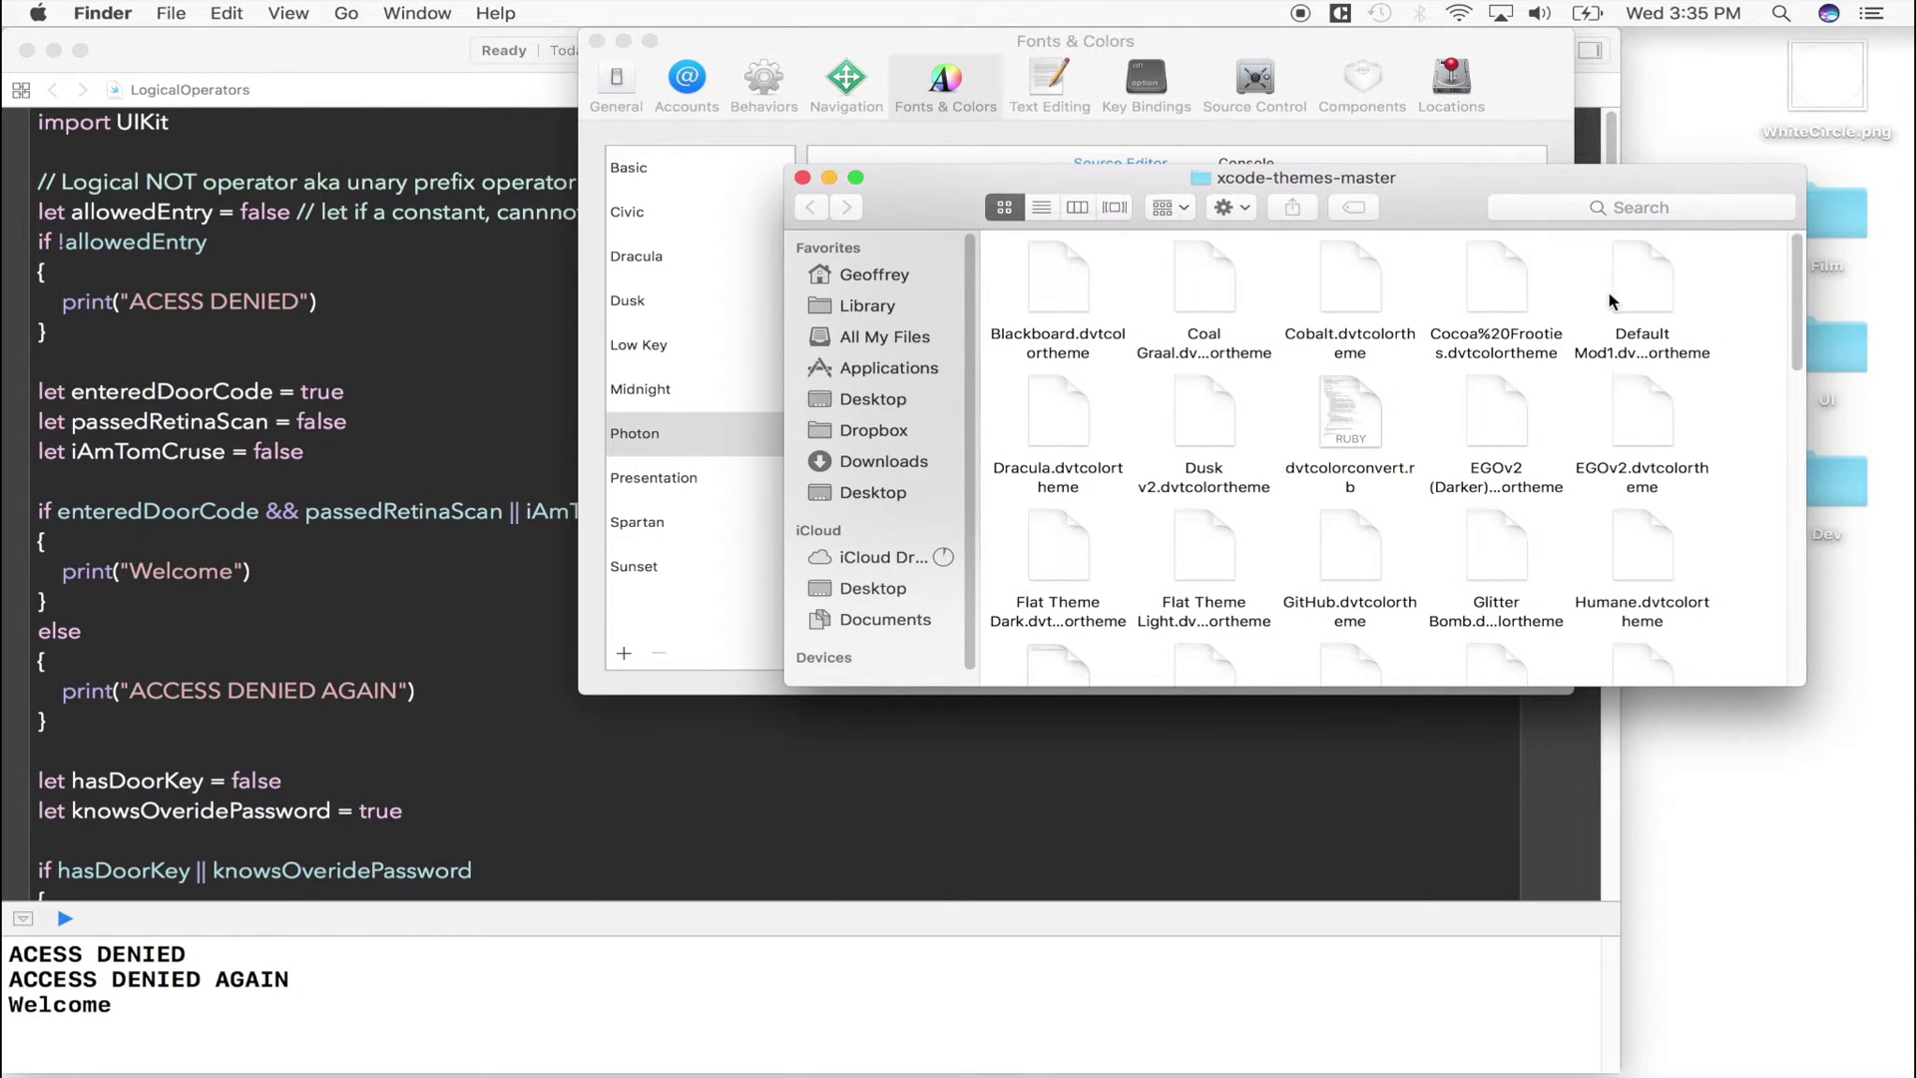
pyautogui.scroll(-5, 1607, 532)
pyautogui.click(1344, 467)
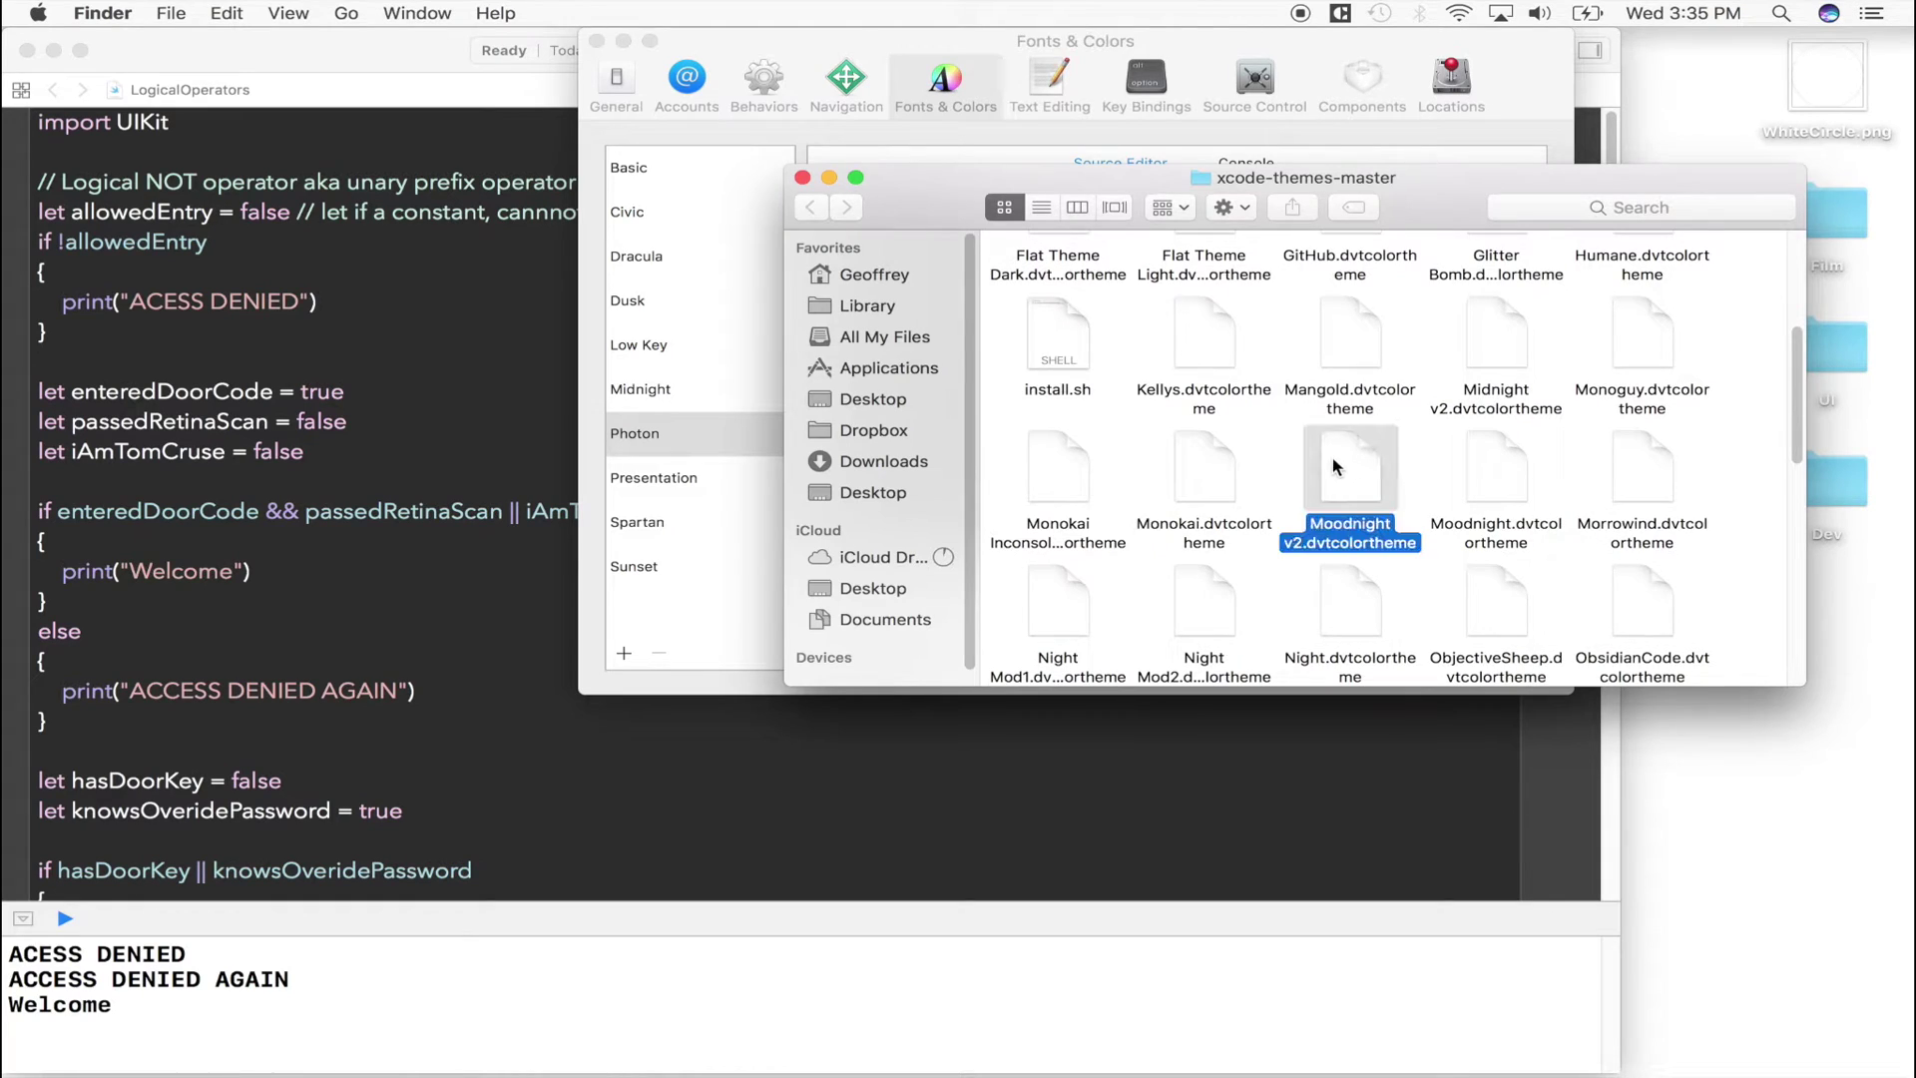
pyautogui.click(1070, 490)
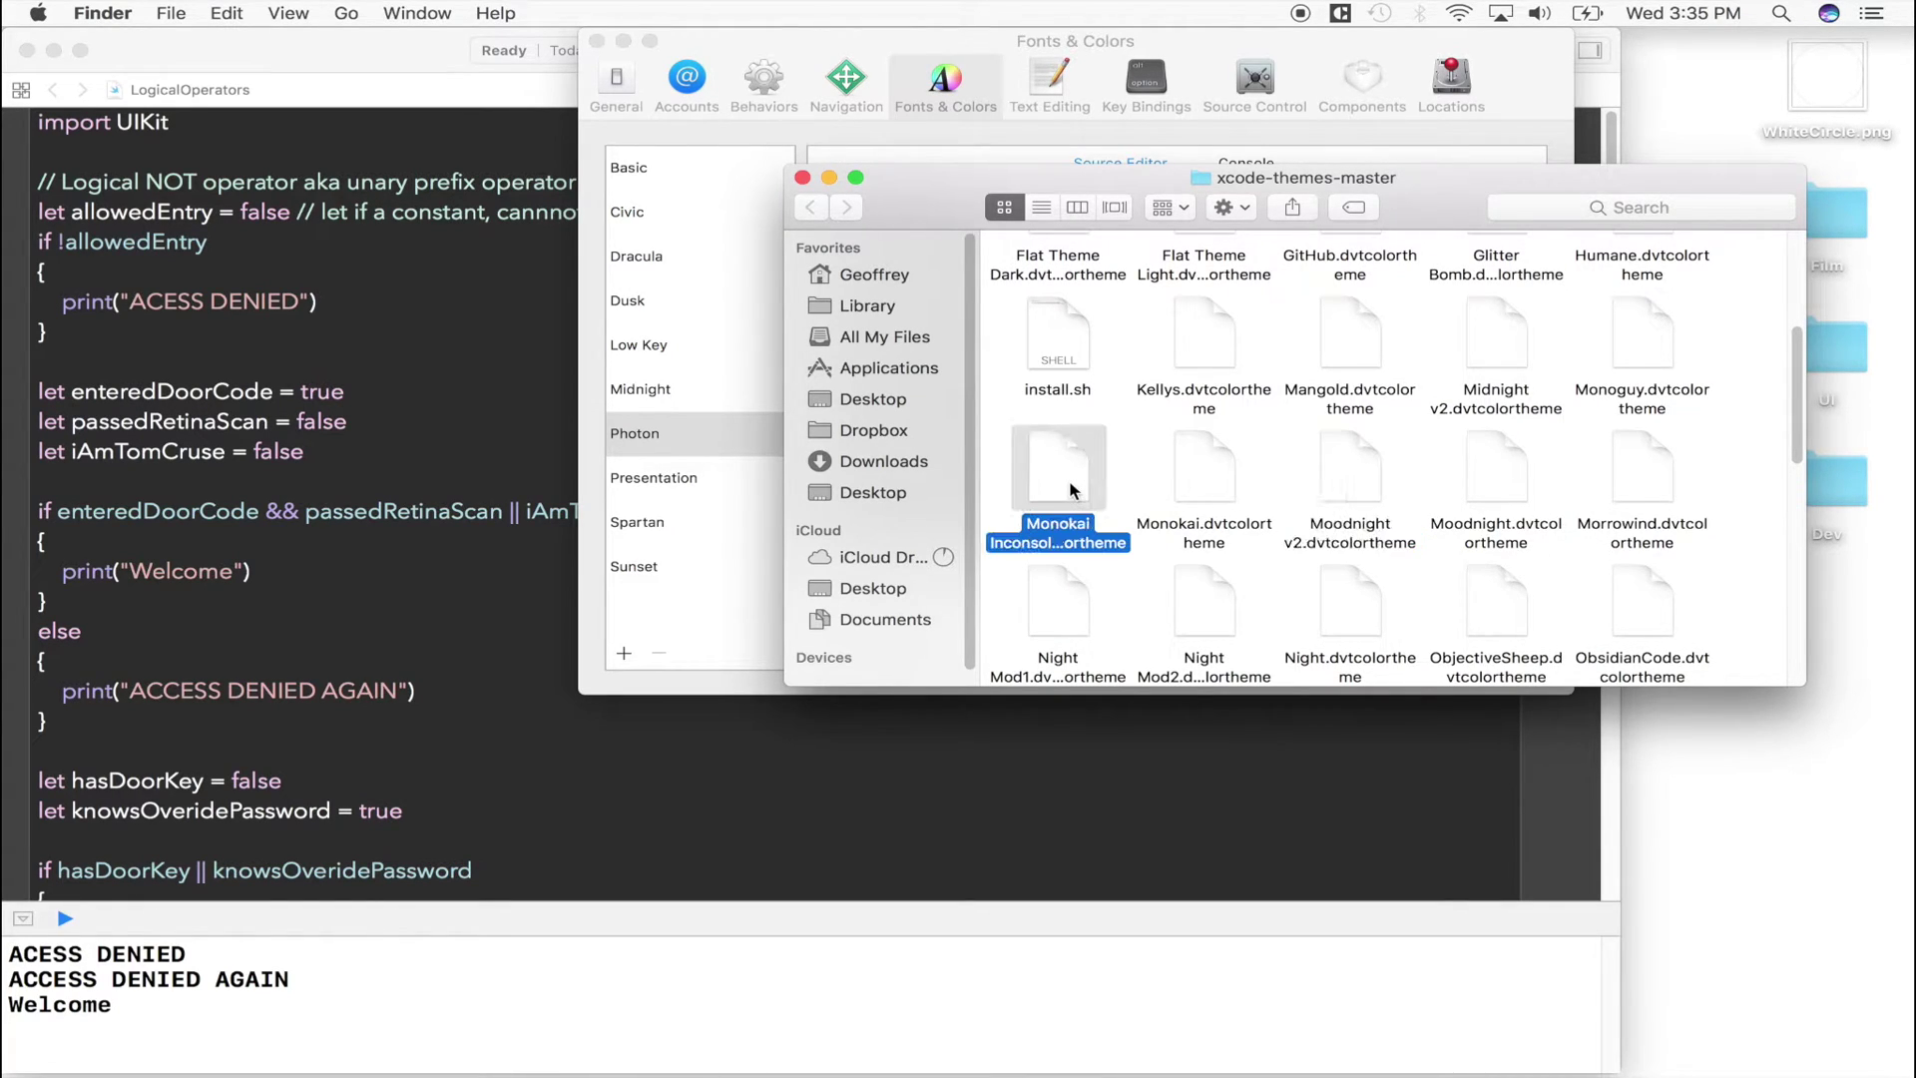
pyautogui.click(1205, 344)
# Move the themes folder window aside and bring Fonts & Colors preferences forward
pyautogui.moveTo(1418, 186); pyautogui.dragTo(1514, 190)
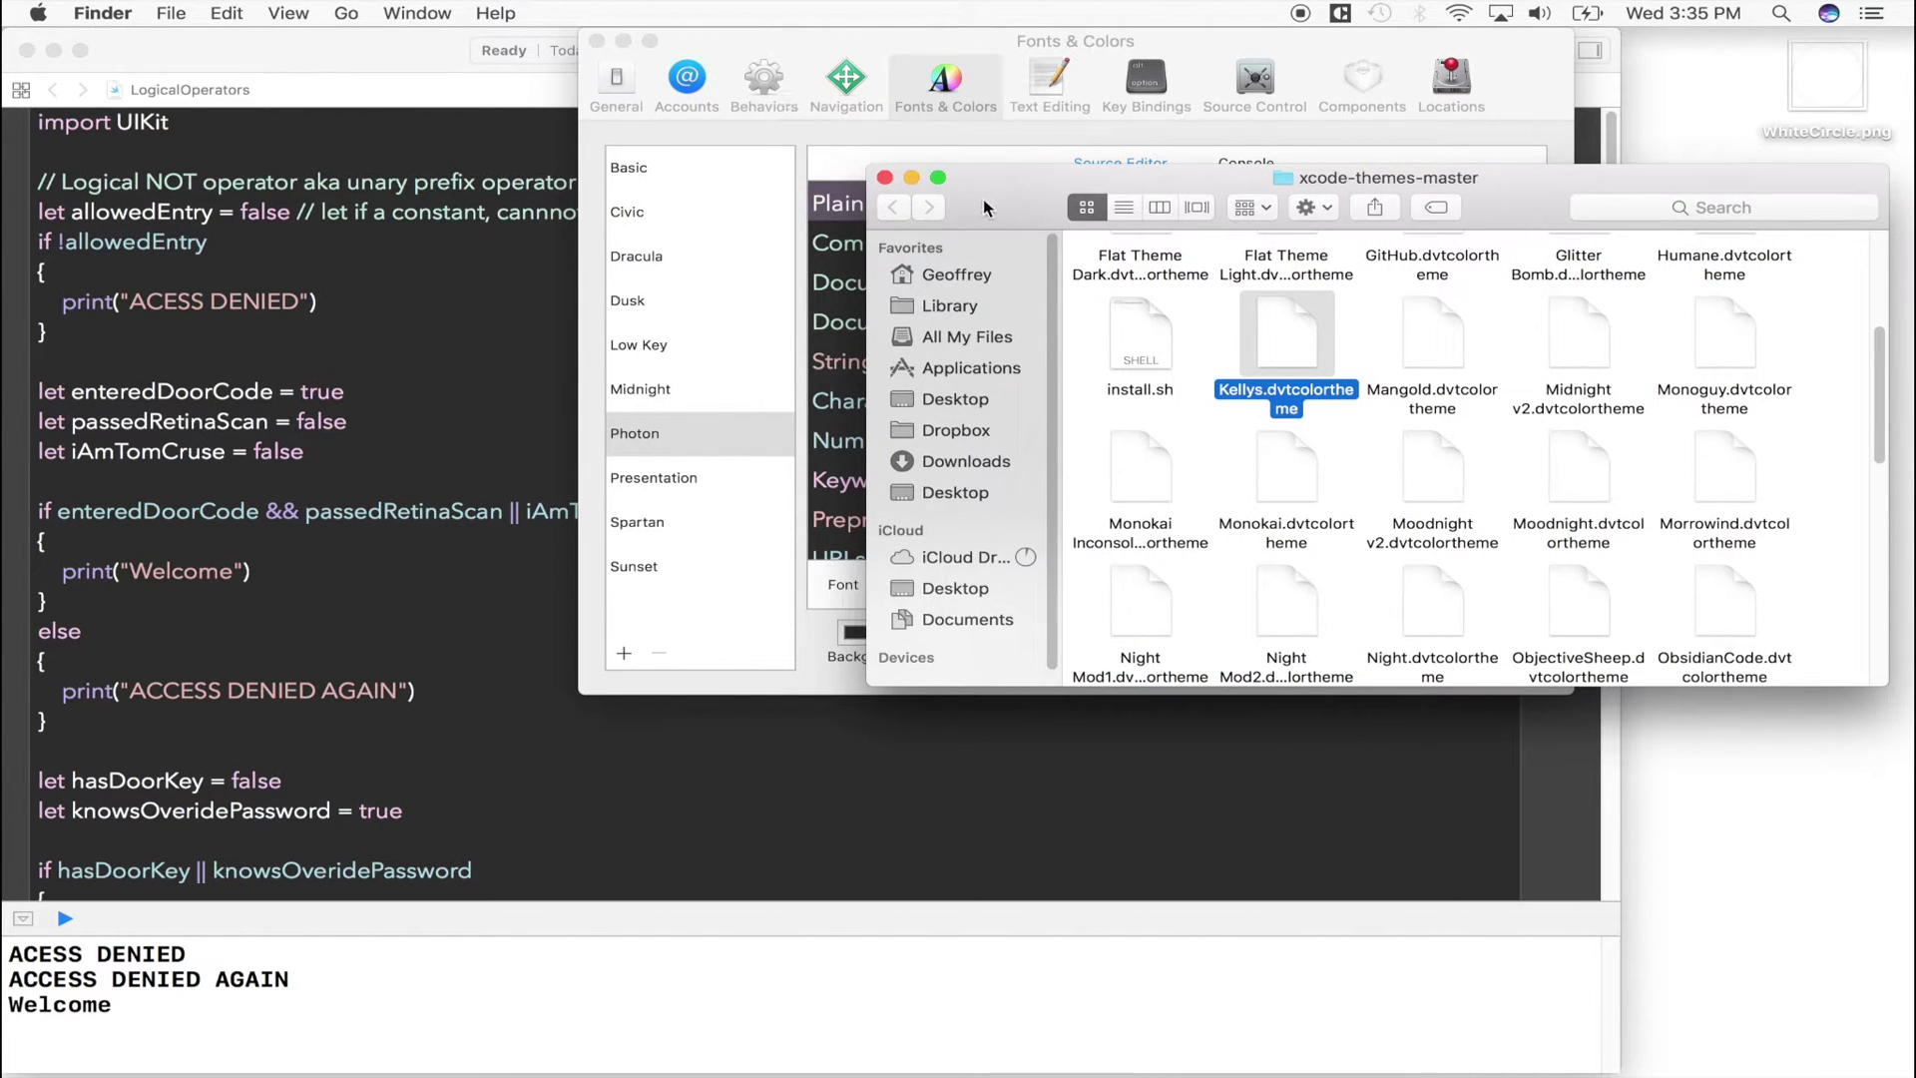
pyautogui.moveTo(984, 200); pyautogui.dragTo(1146, 369)
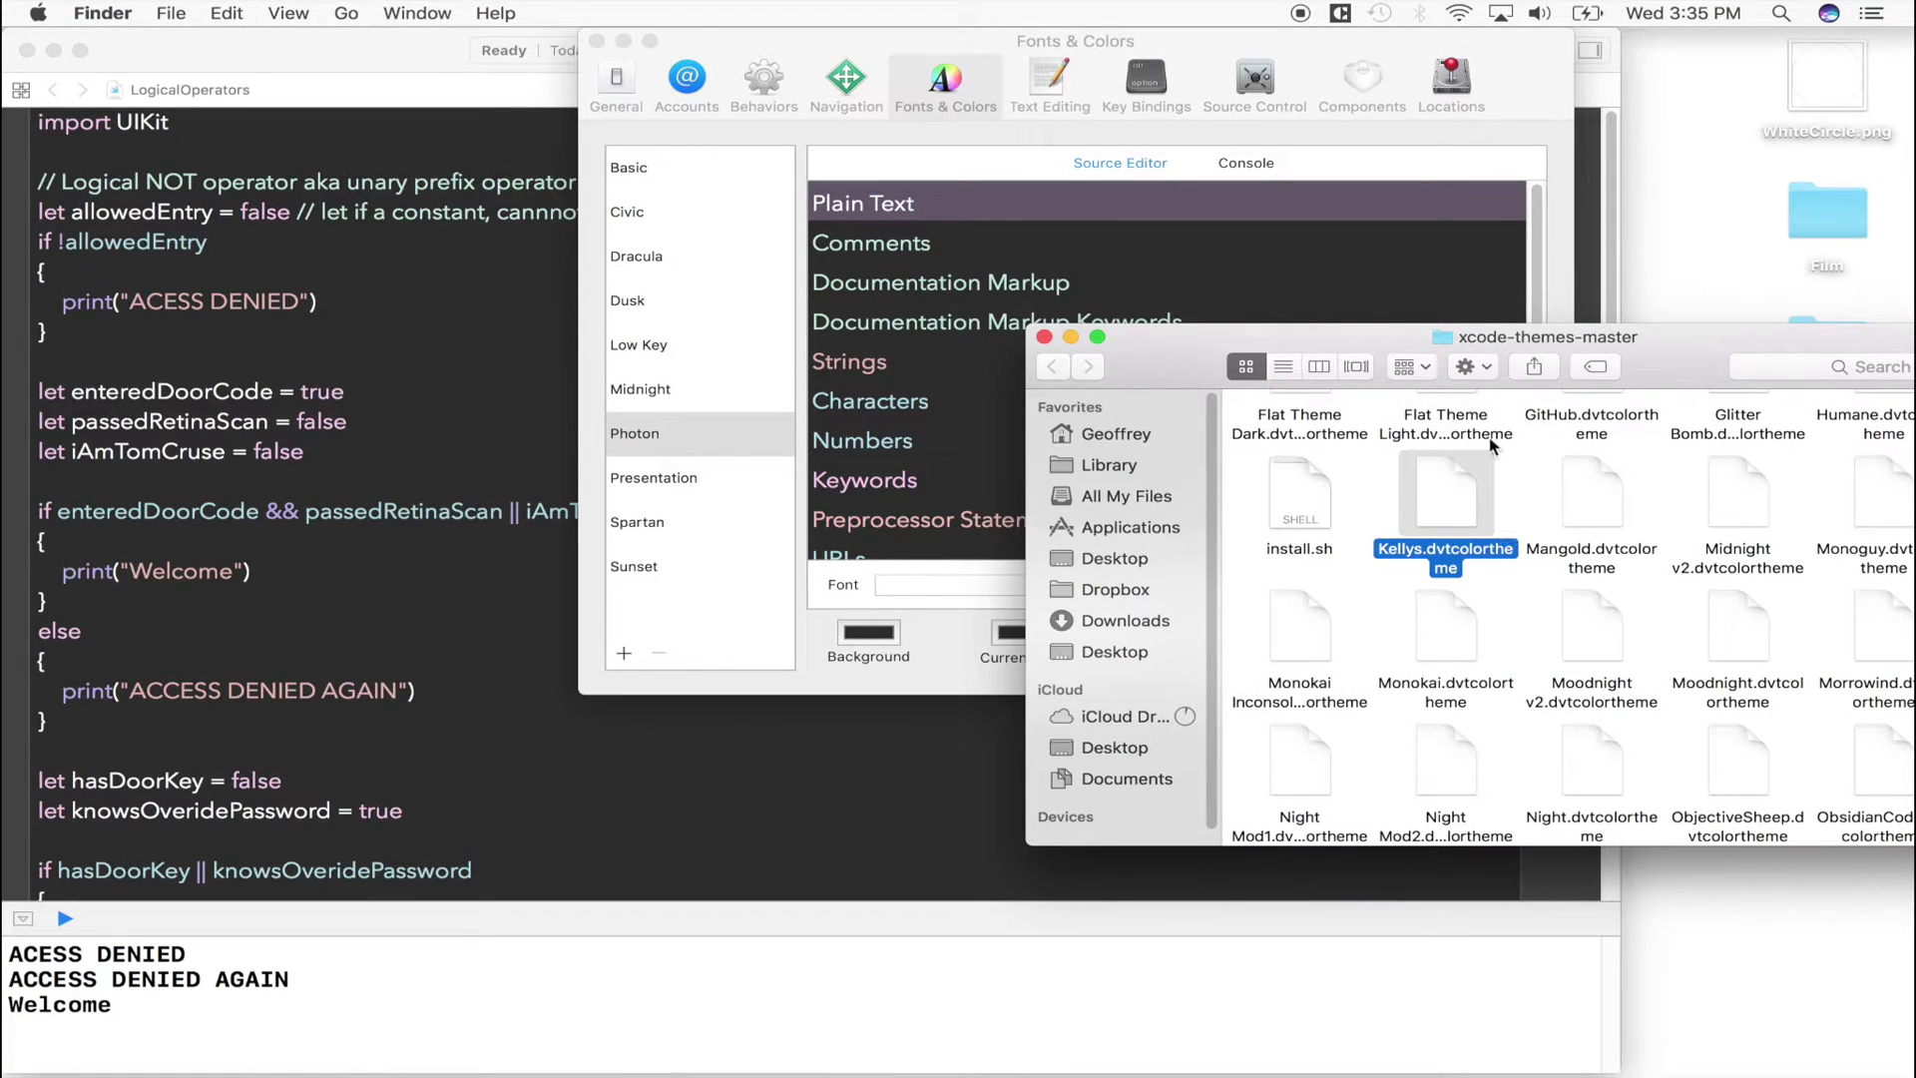
pyautogui.click(725, 644)
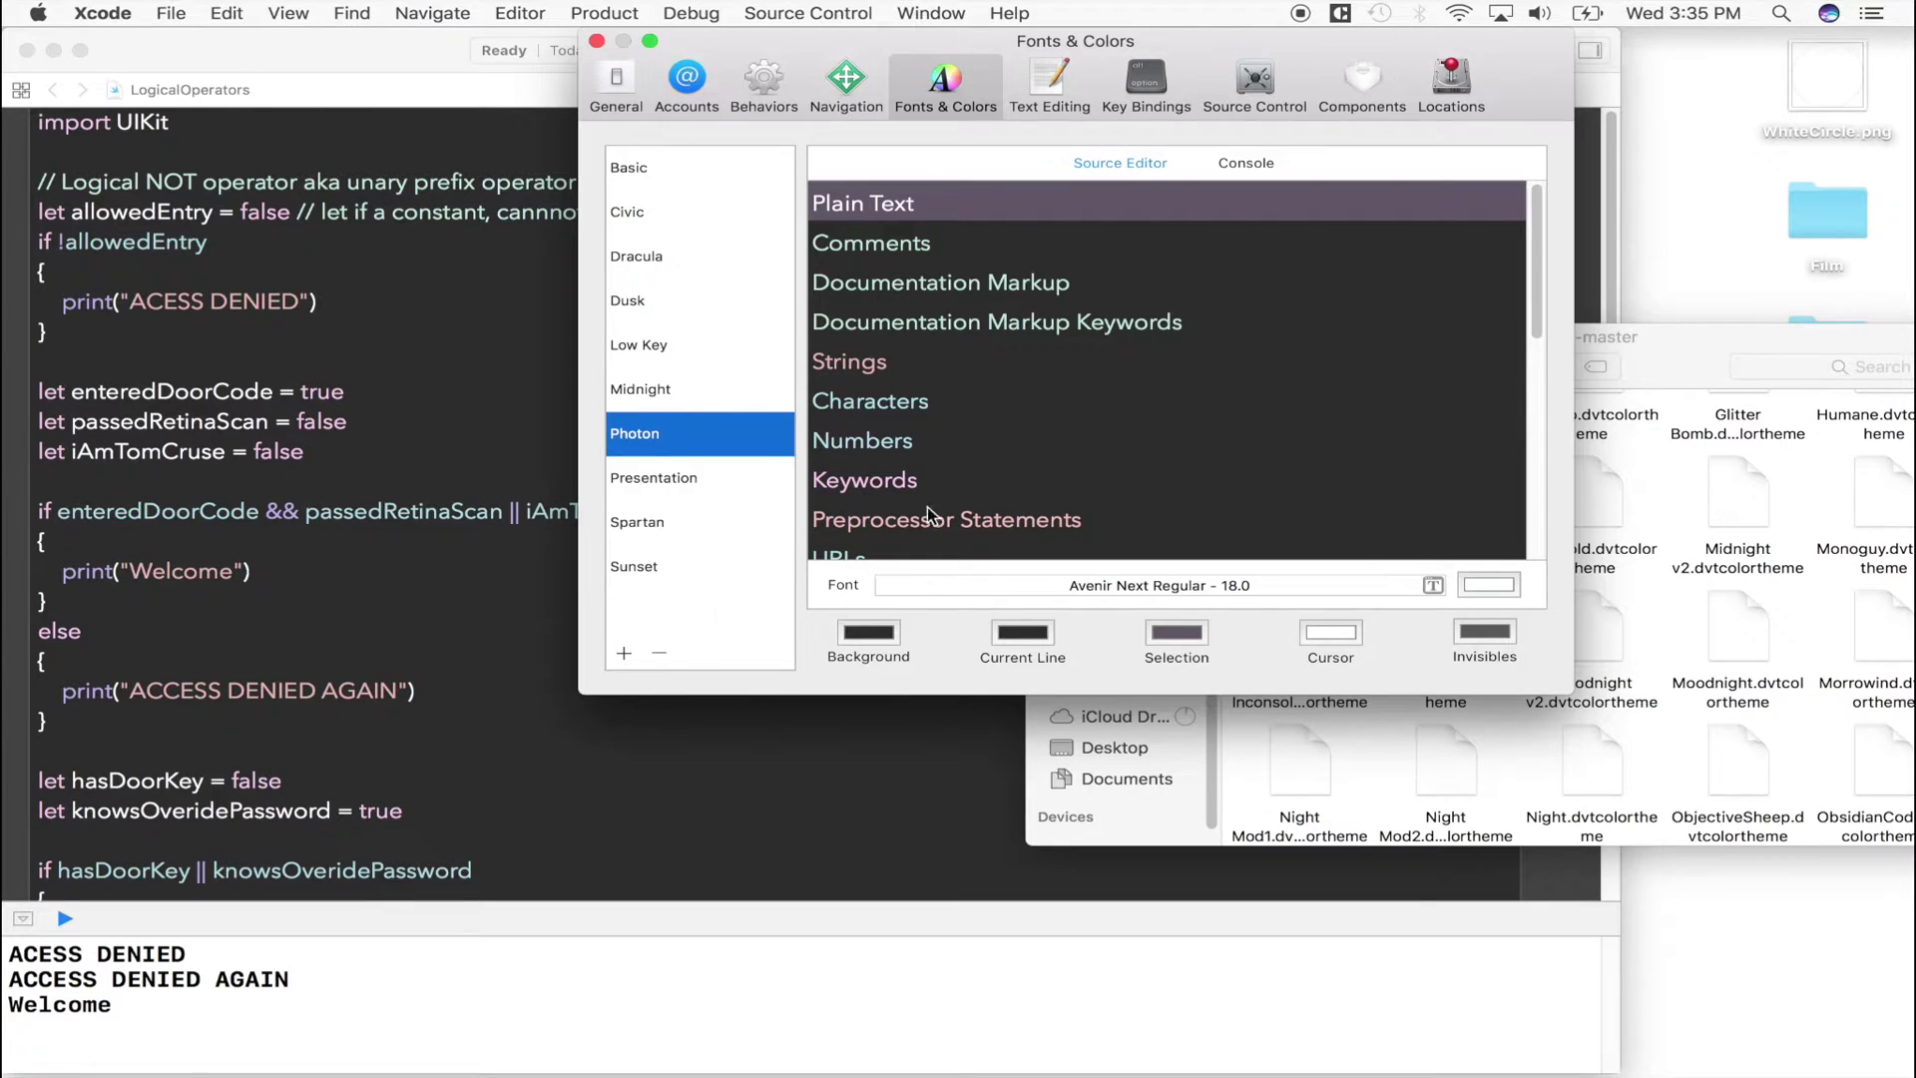
# Switch to Locations preferences and reveal the Derived Data folder in Finder
pyautogui.click(1456, 82)
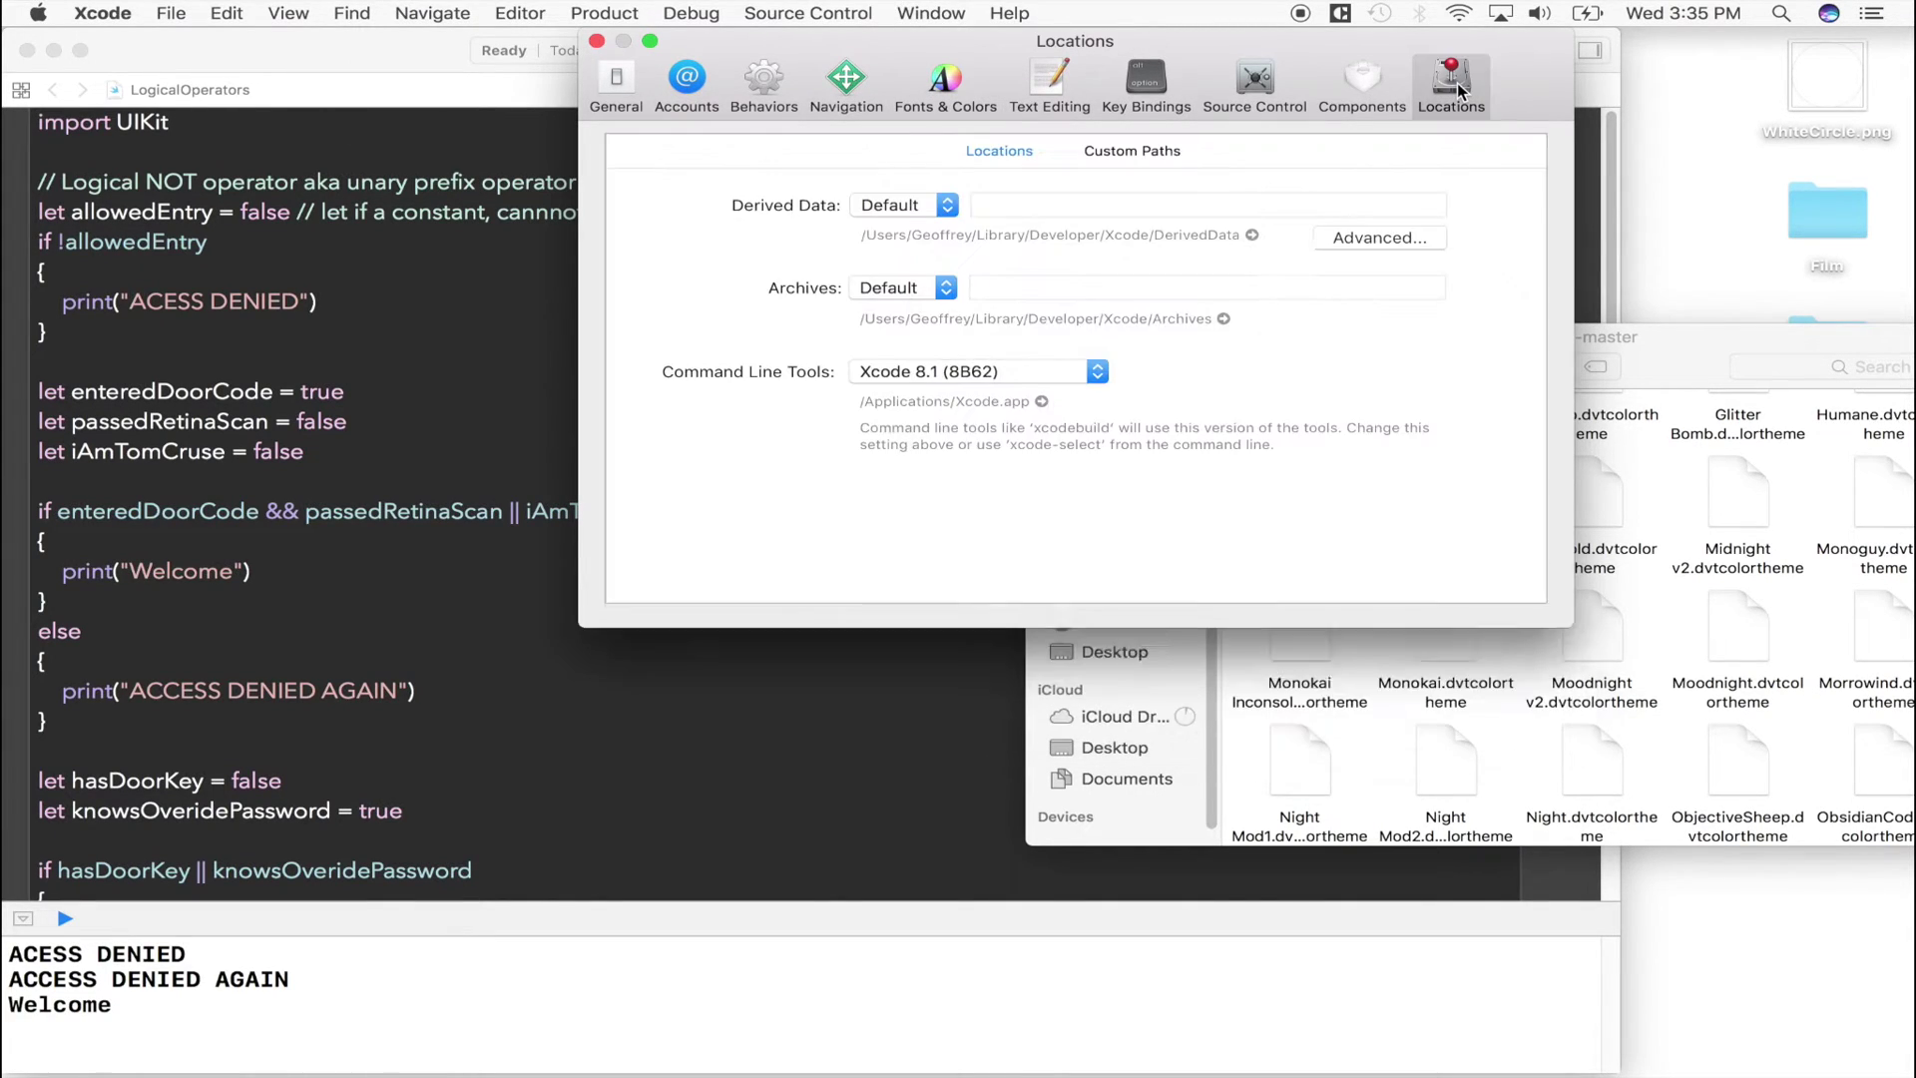
pyautogui.click(1253, 235)
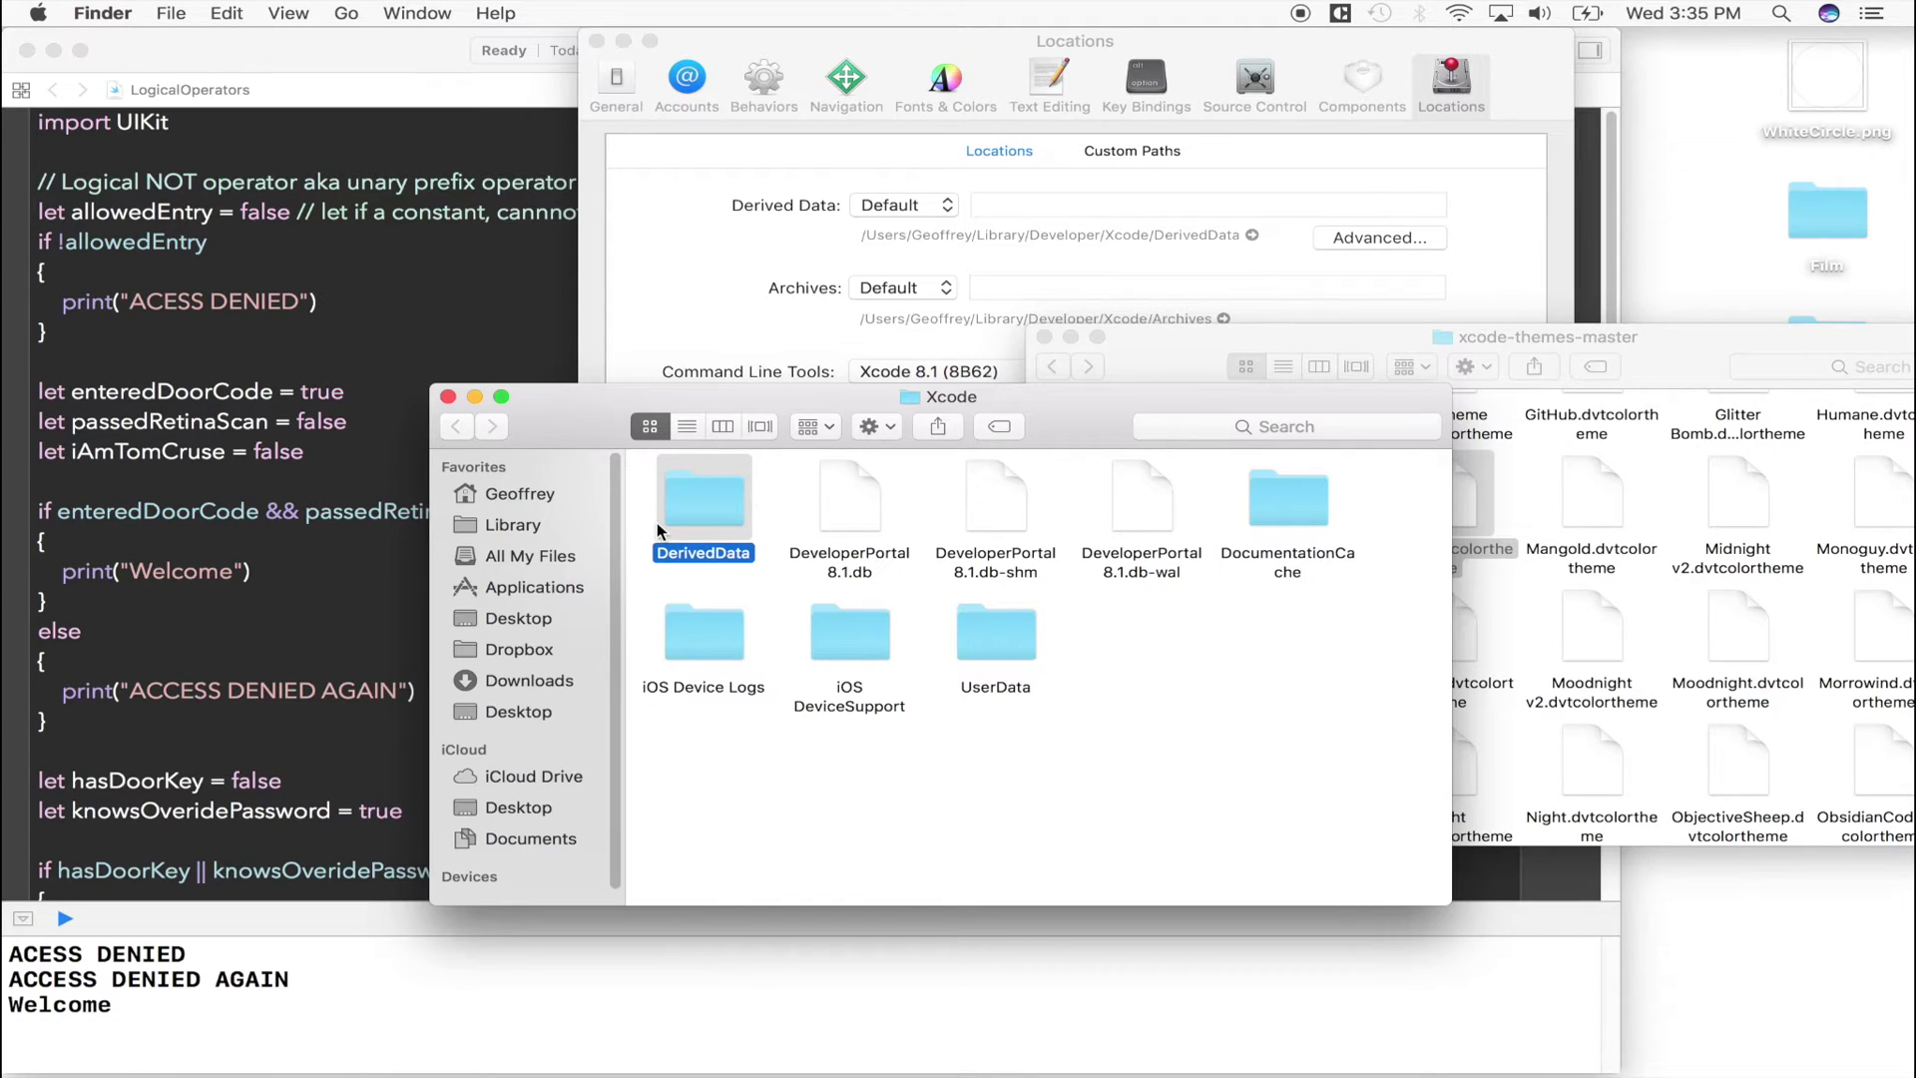
pyautogui.click(518, 532)
pyautogui.click(525, 499)
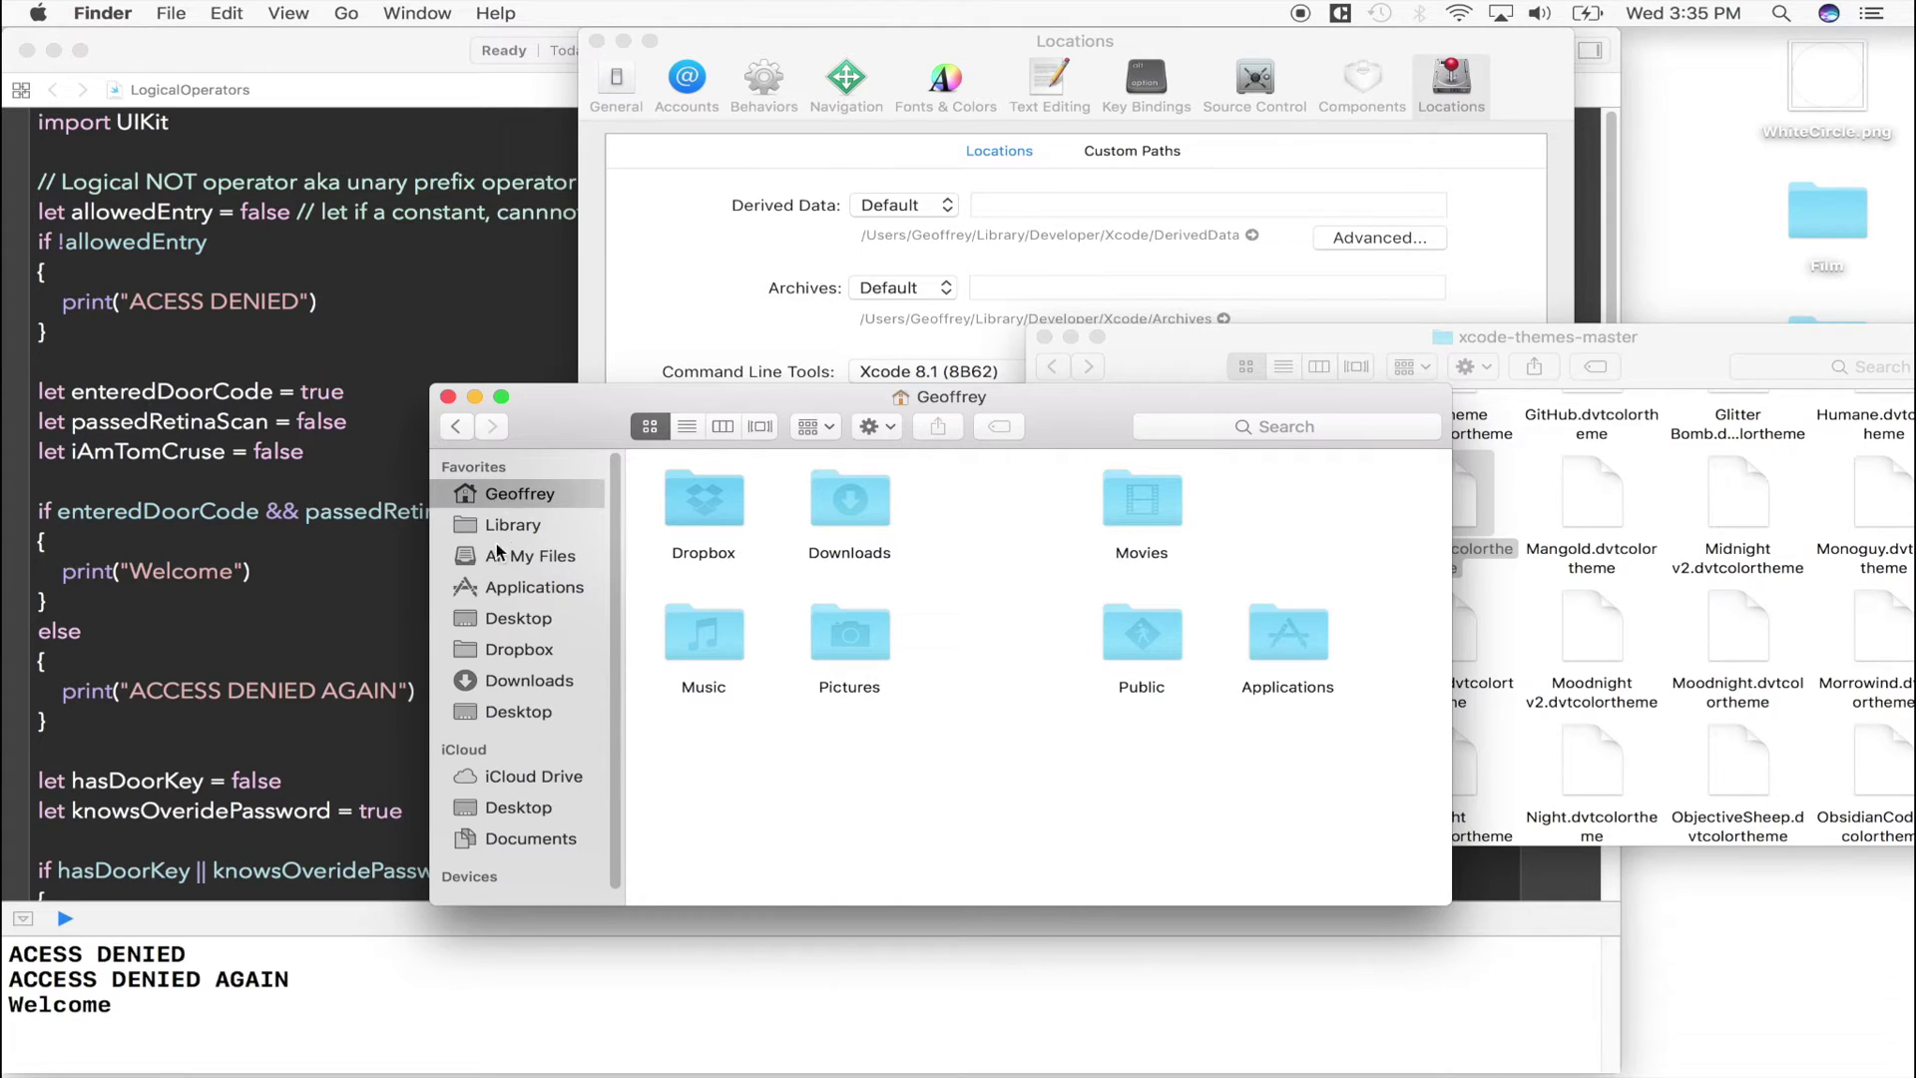
pyautogui.click(532, 536)
pyautogui.scroll(-5, 1042, 672)
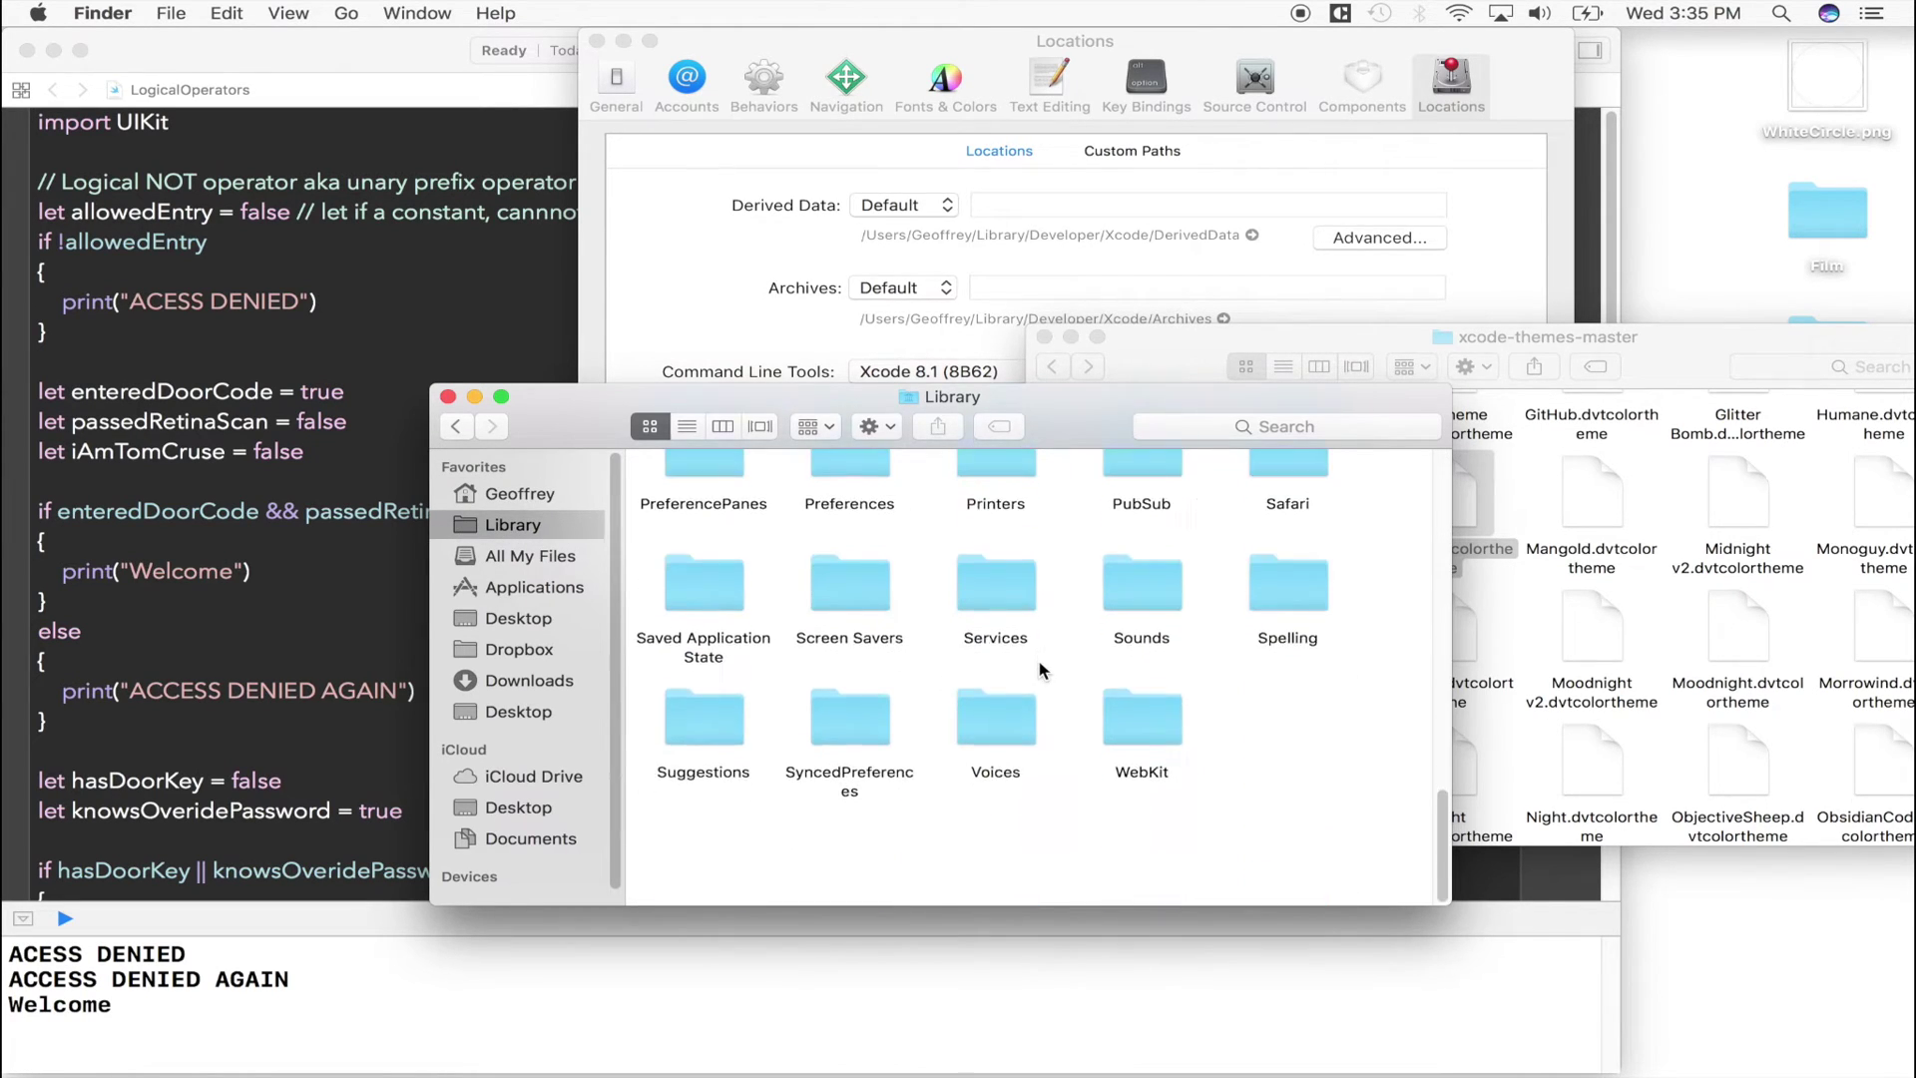
pyautogui.scroll(10, 1041, 671)
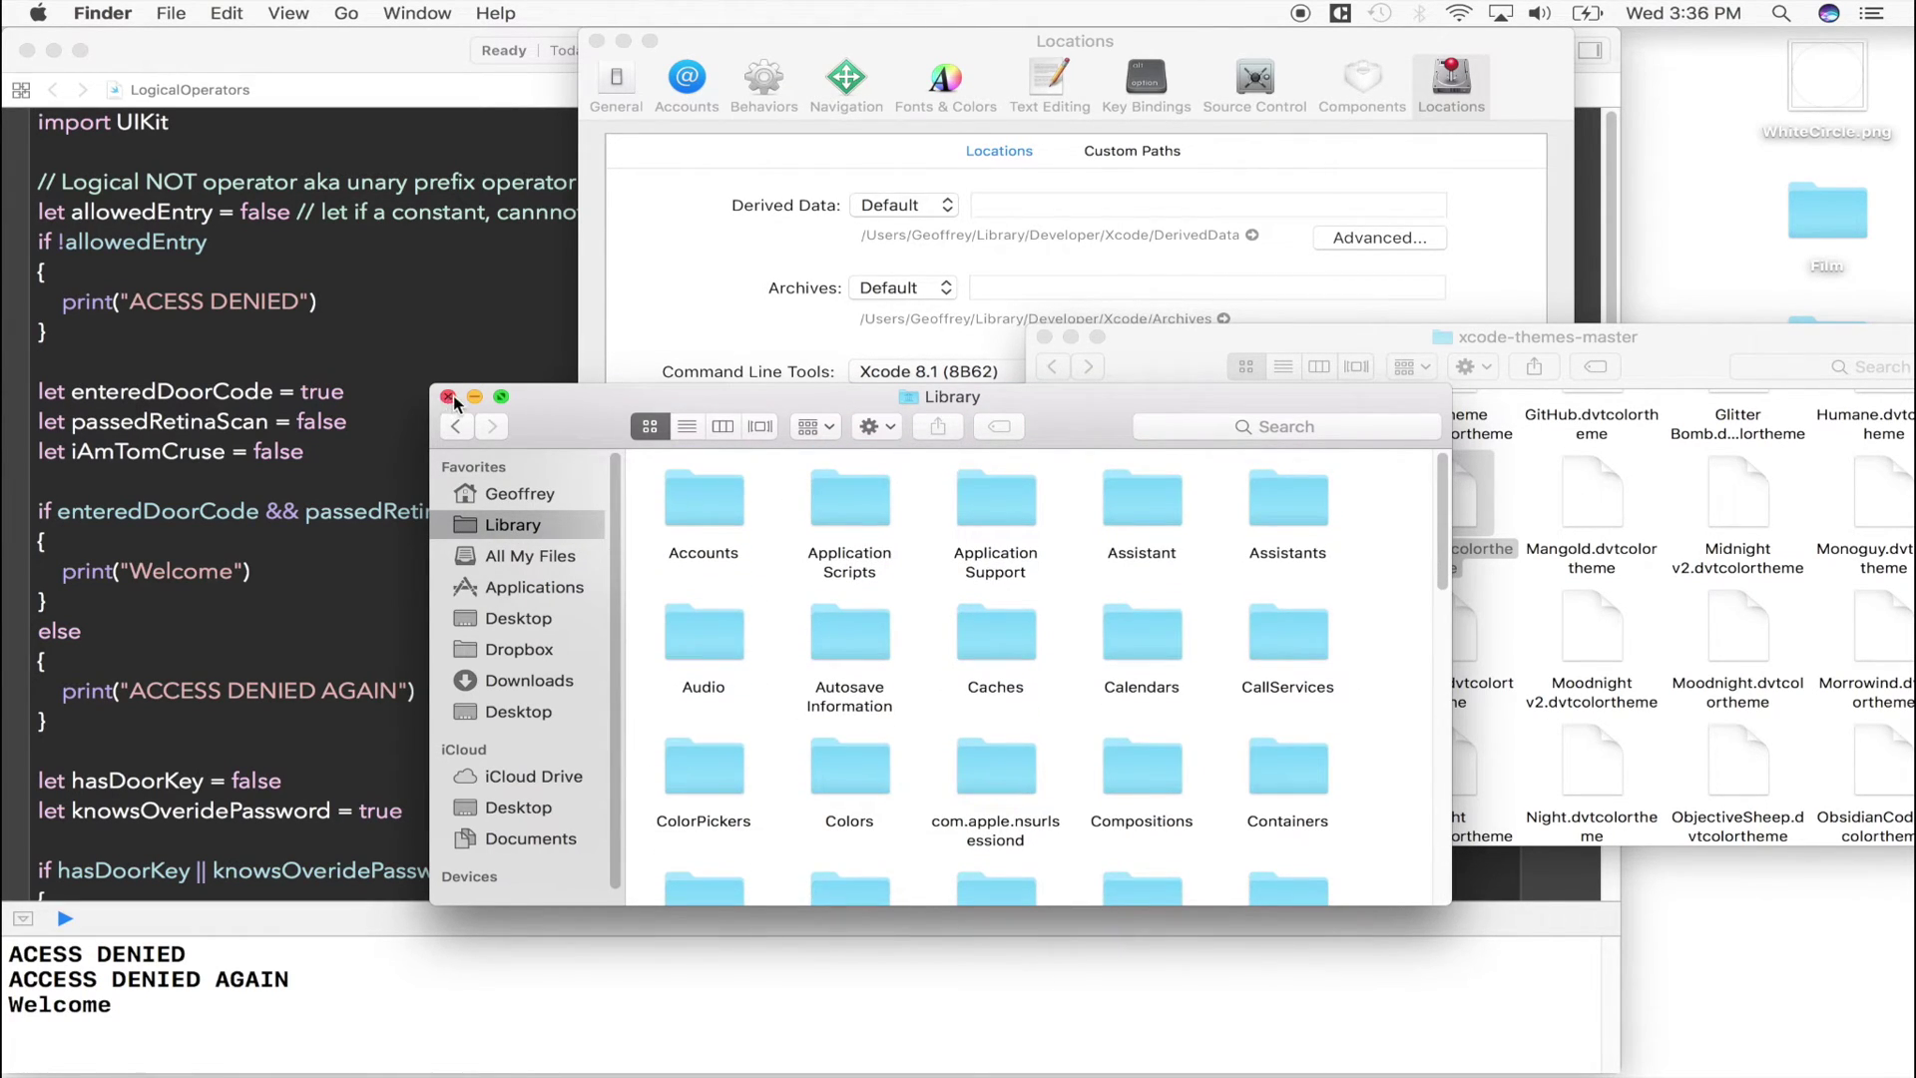
pyautogui.scroll(-2, 1113, 704)
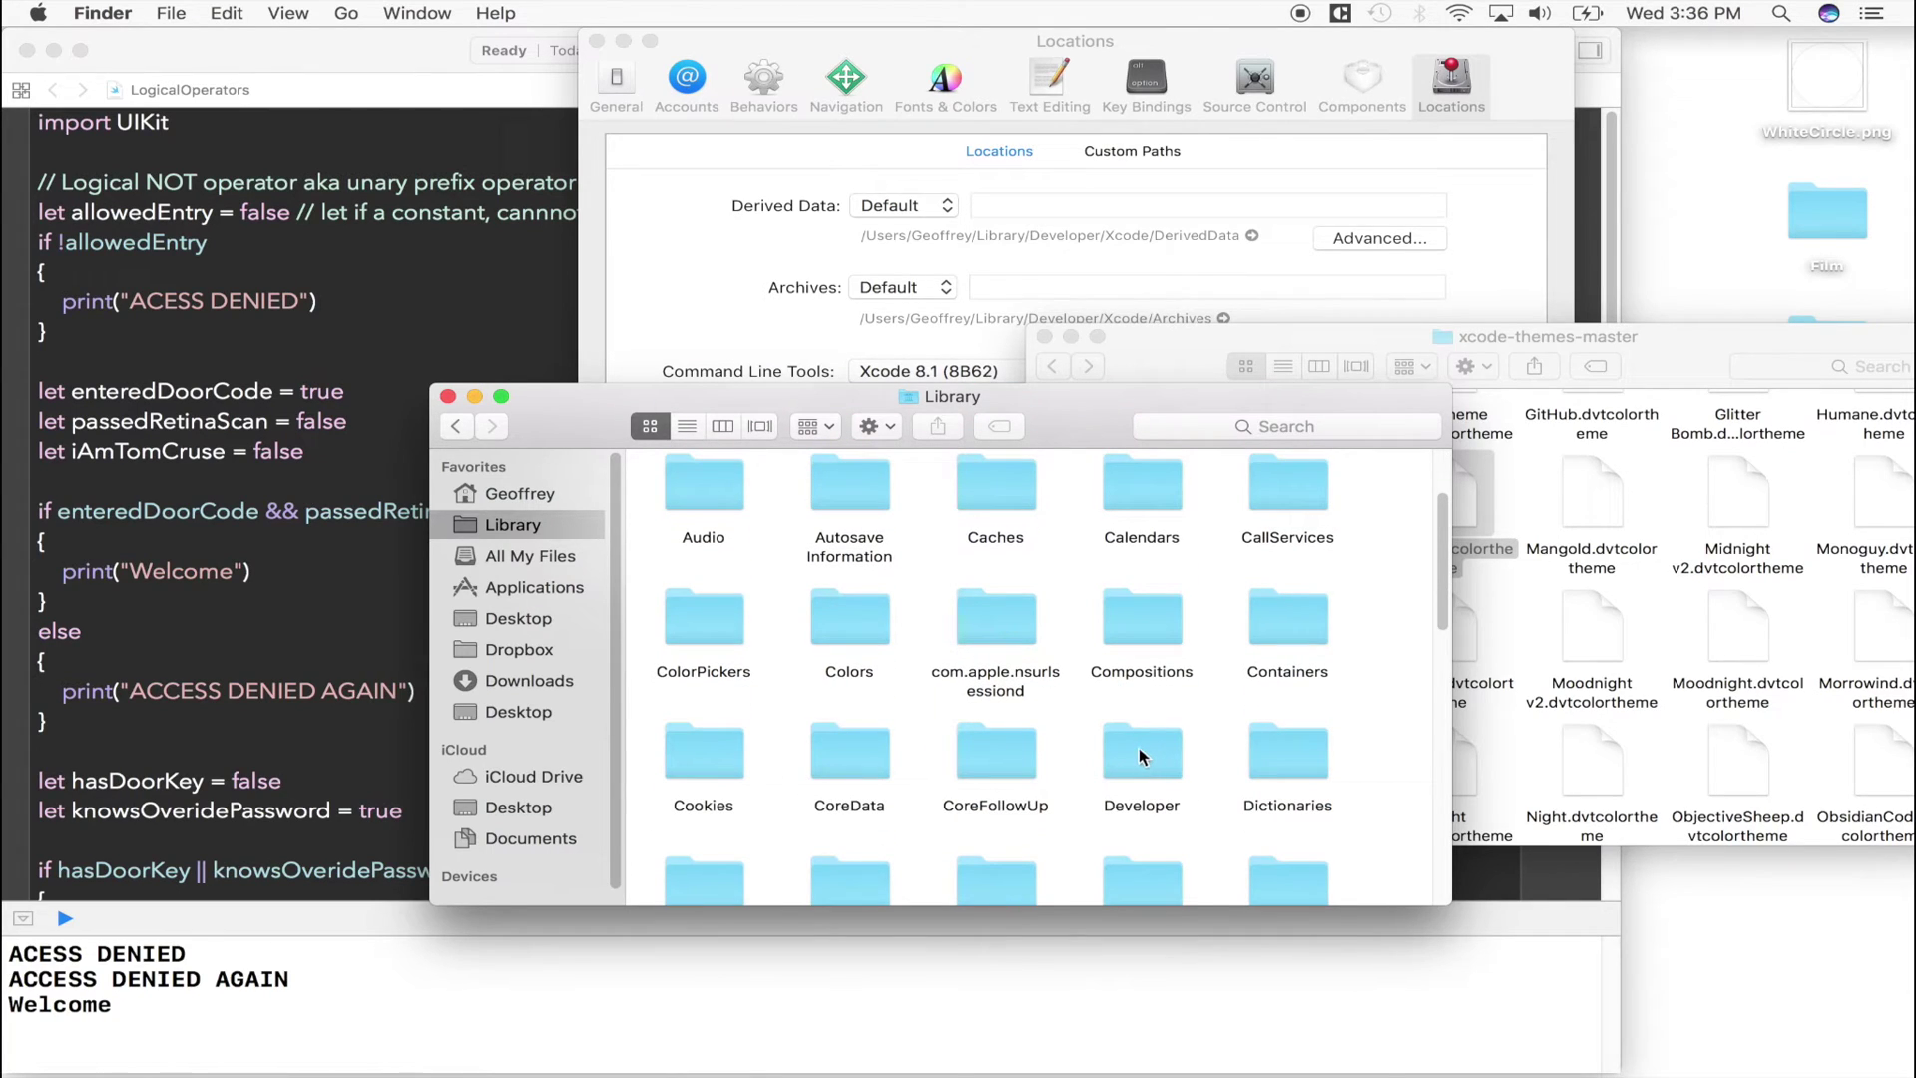
pyautogui.click(1143, 758)
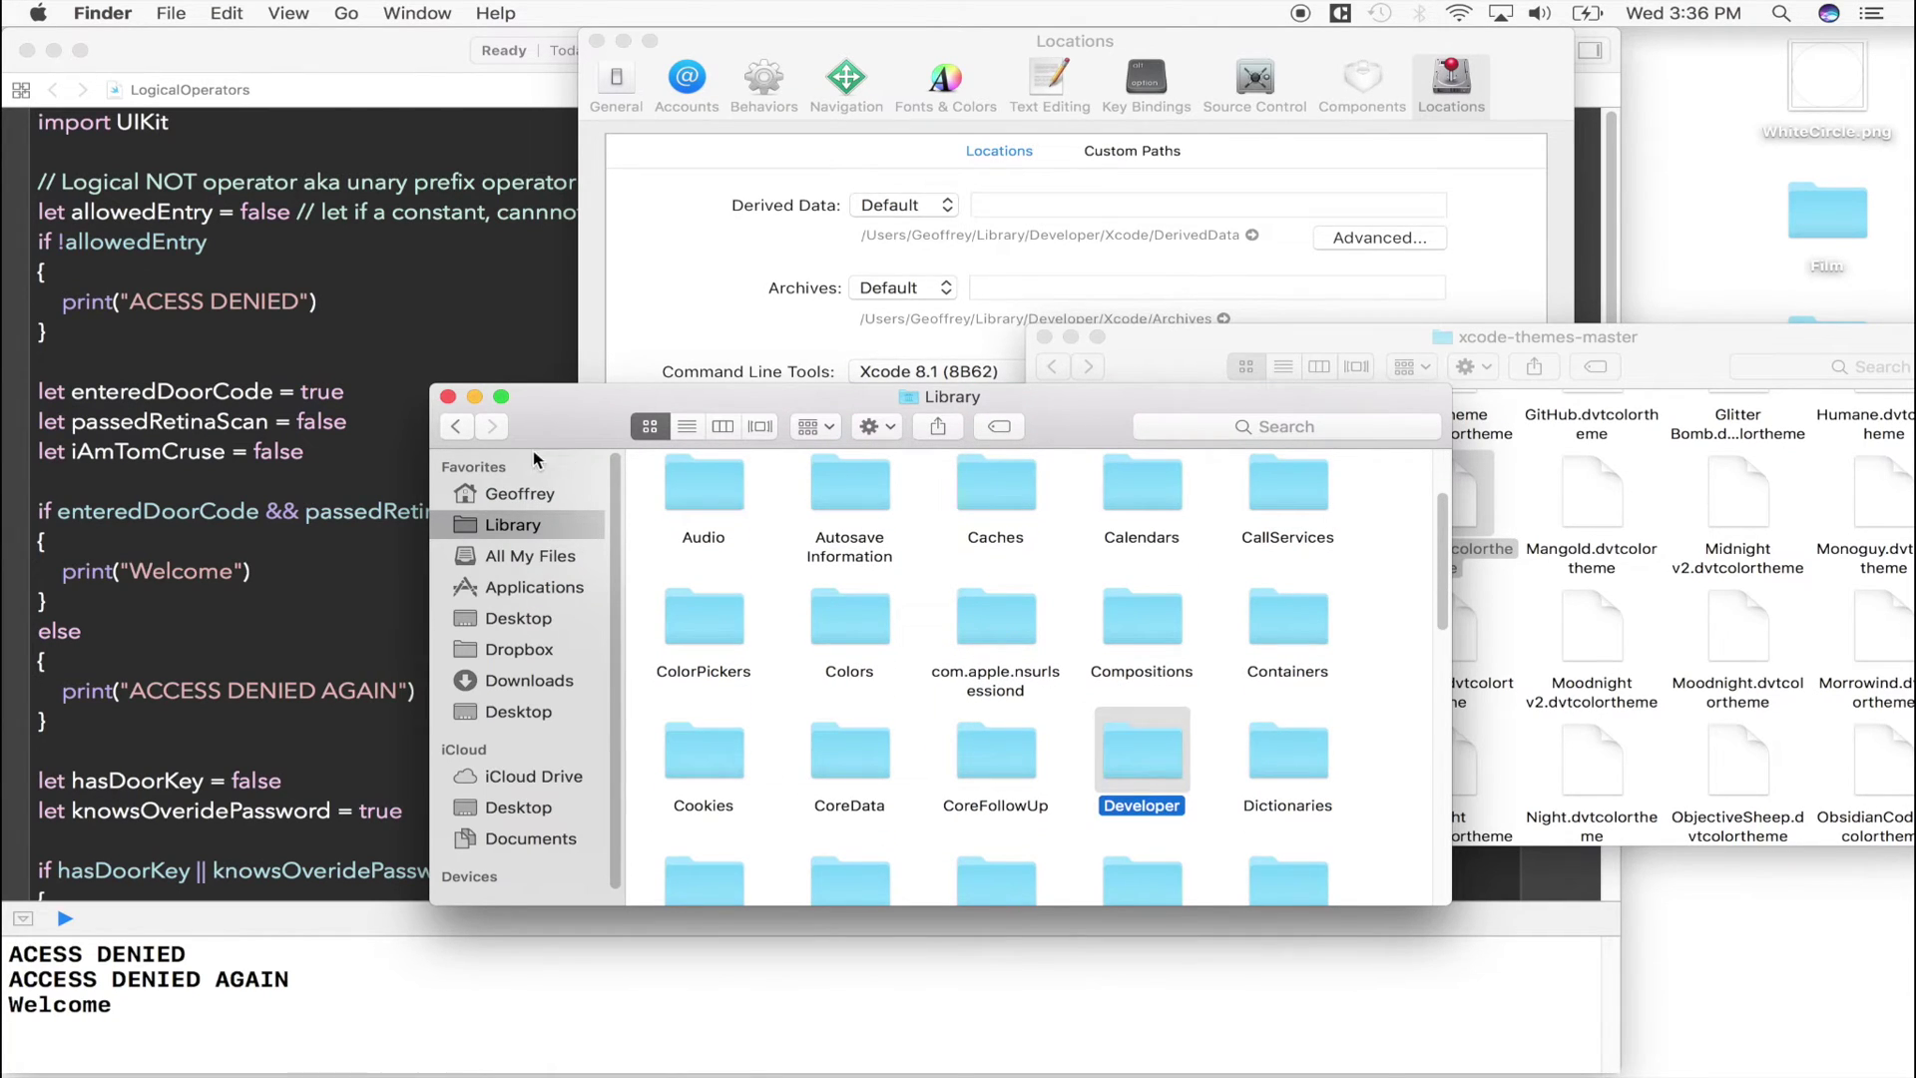
pyautogui.click(449, 397)
pyautogui.click(757, 305)
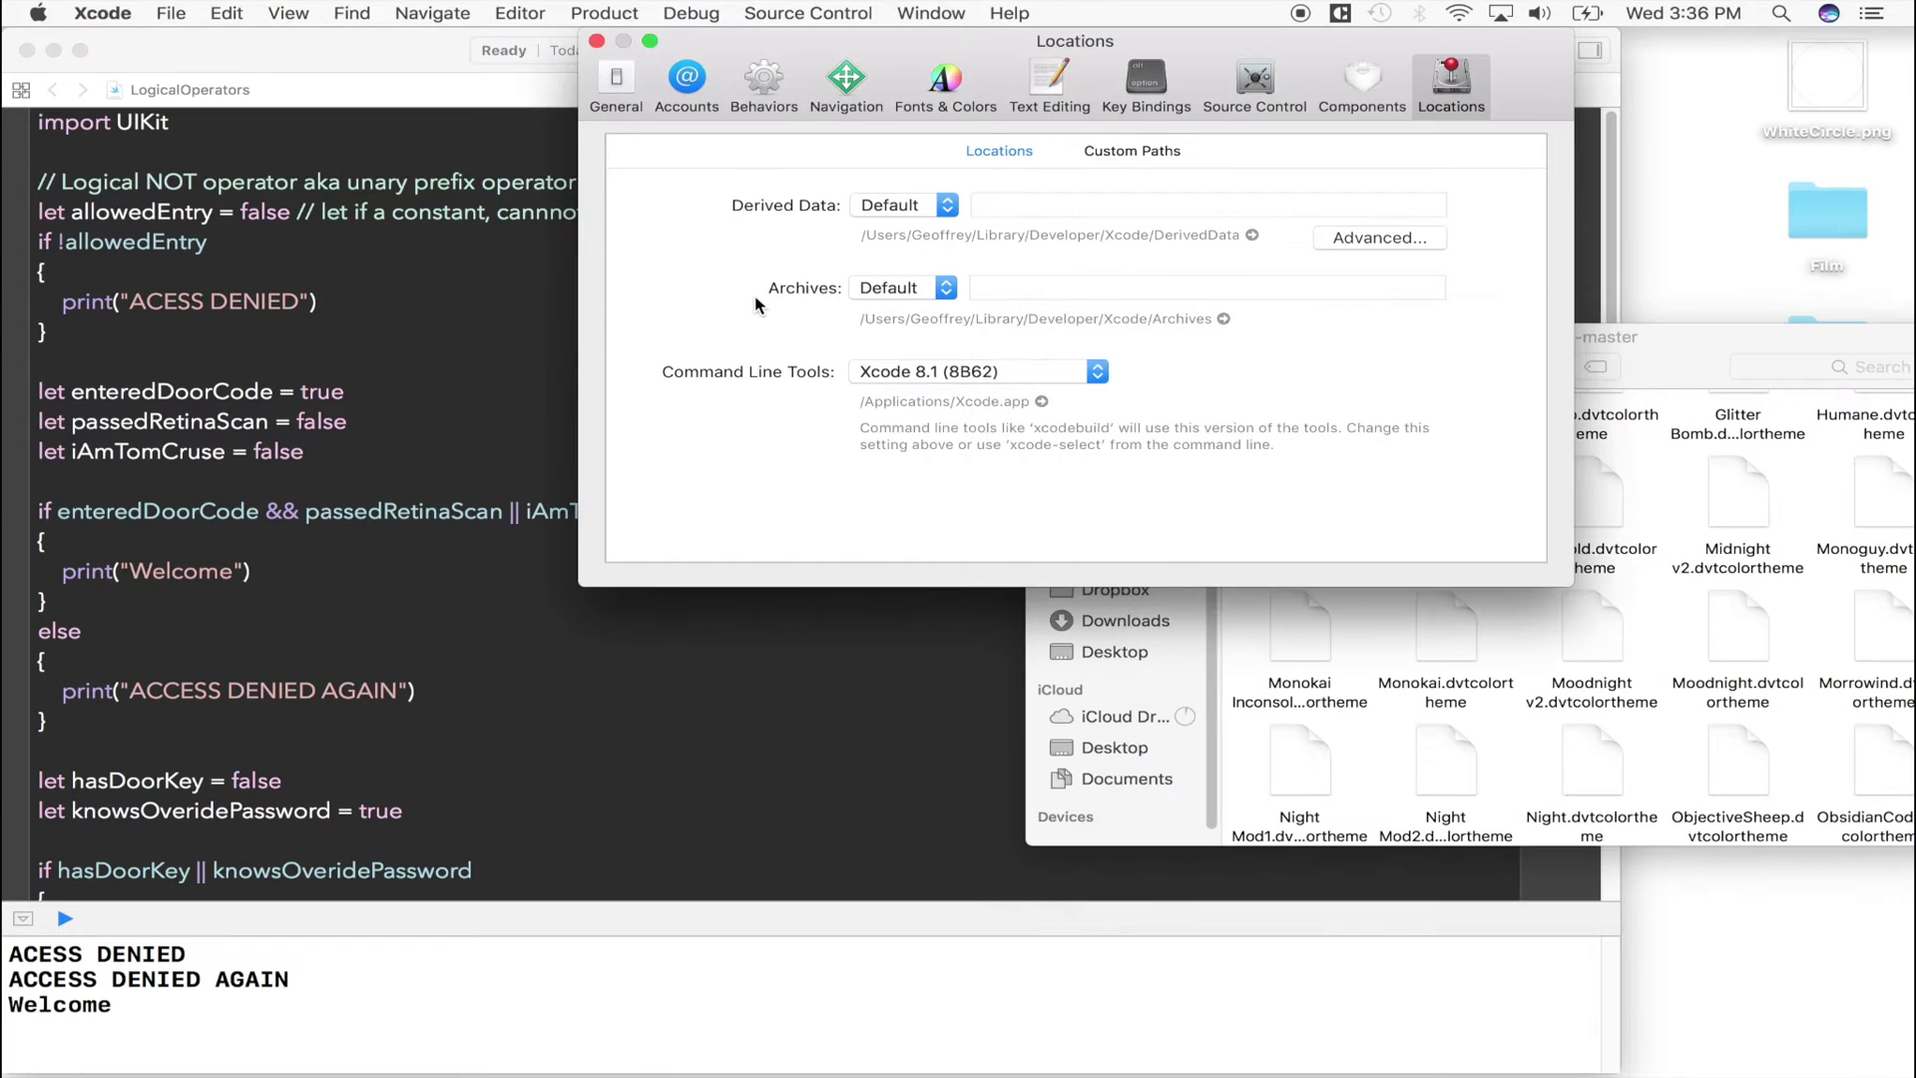
pyautogui.click(1252, 235)
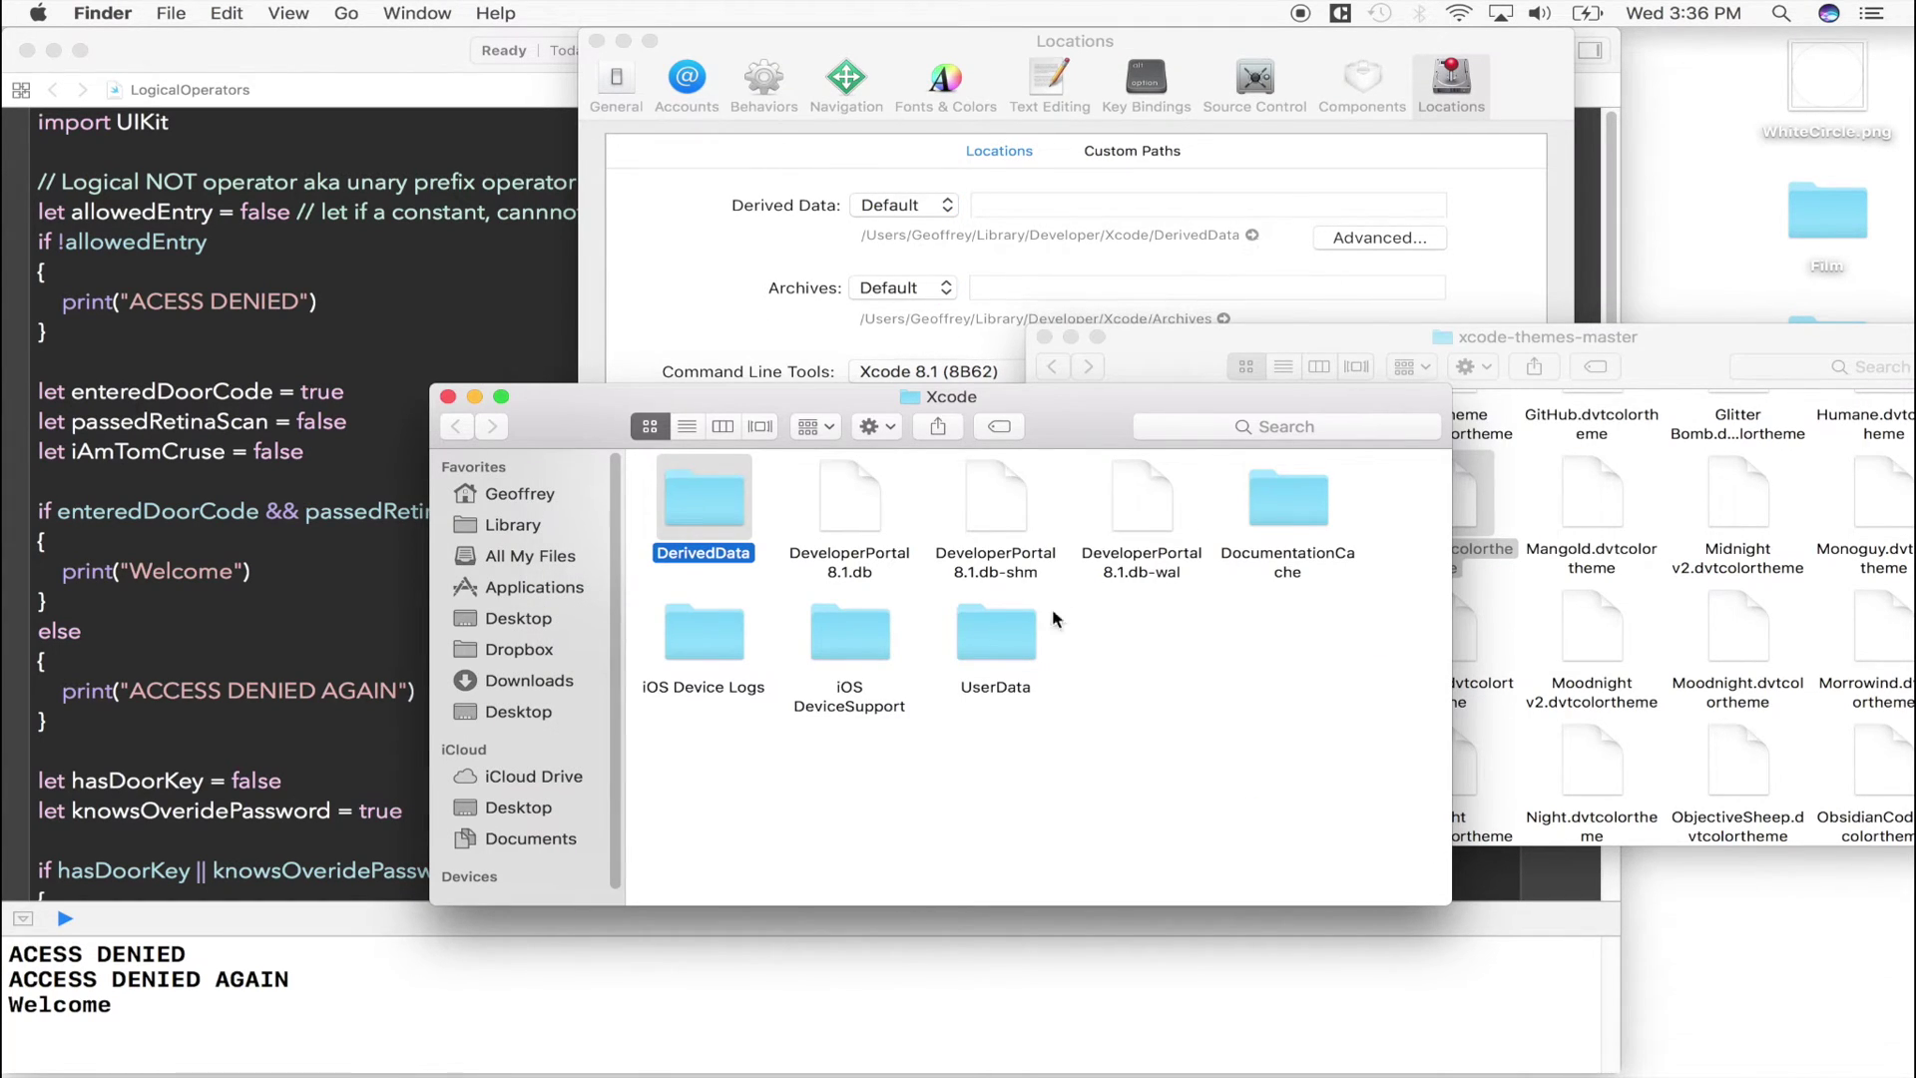
# Open UserData > FontAndColorThemes and drag Monokai Inconsolata.dvtcolortheme into it
pyautogui.doubleClick(1002, 635)
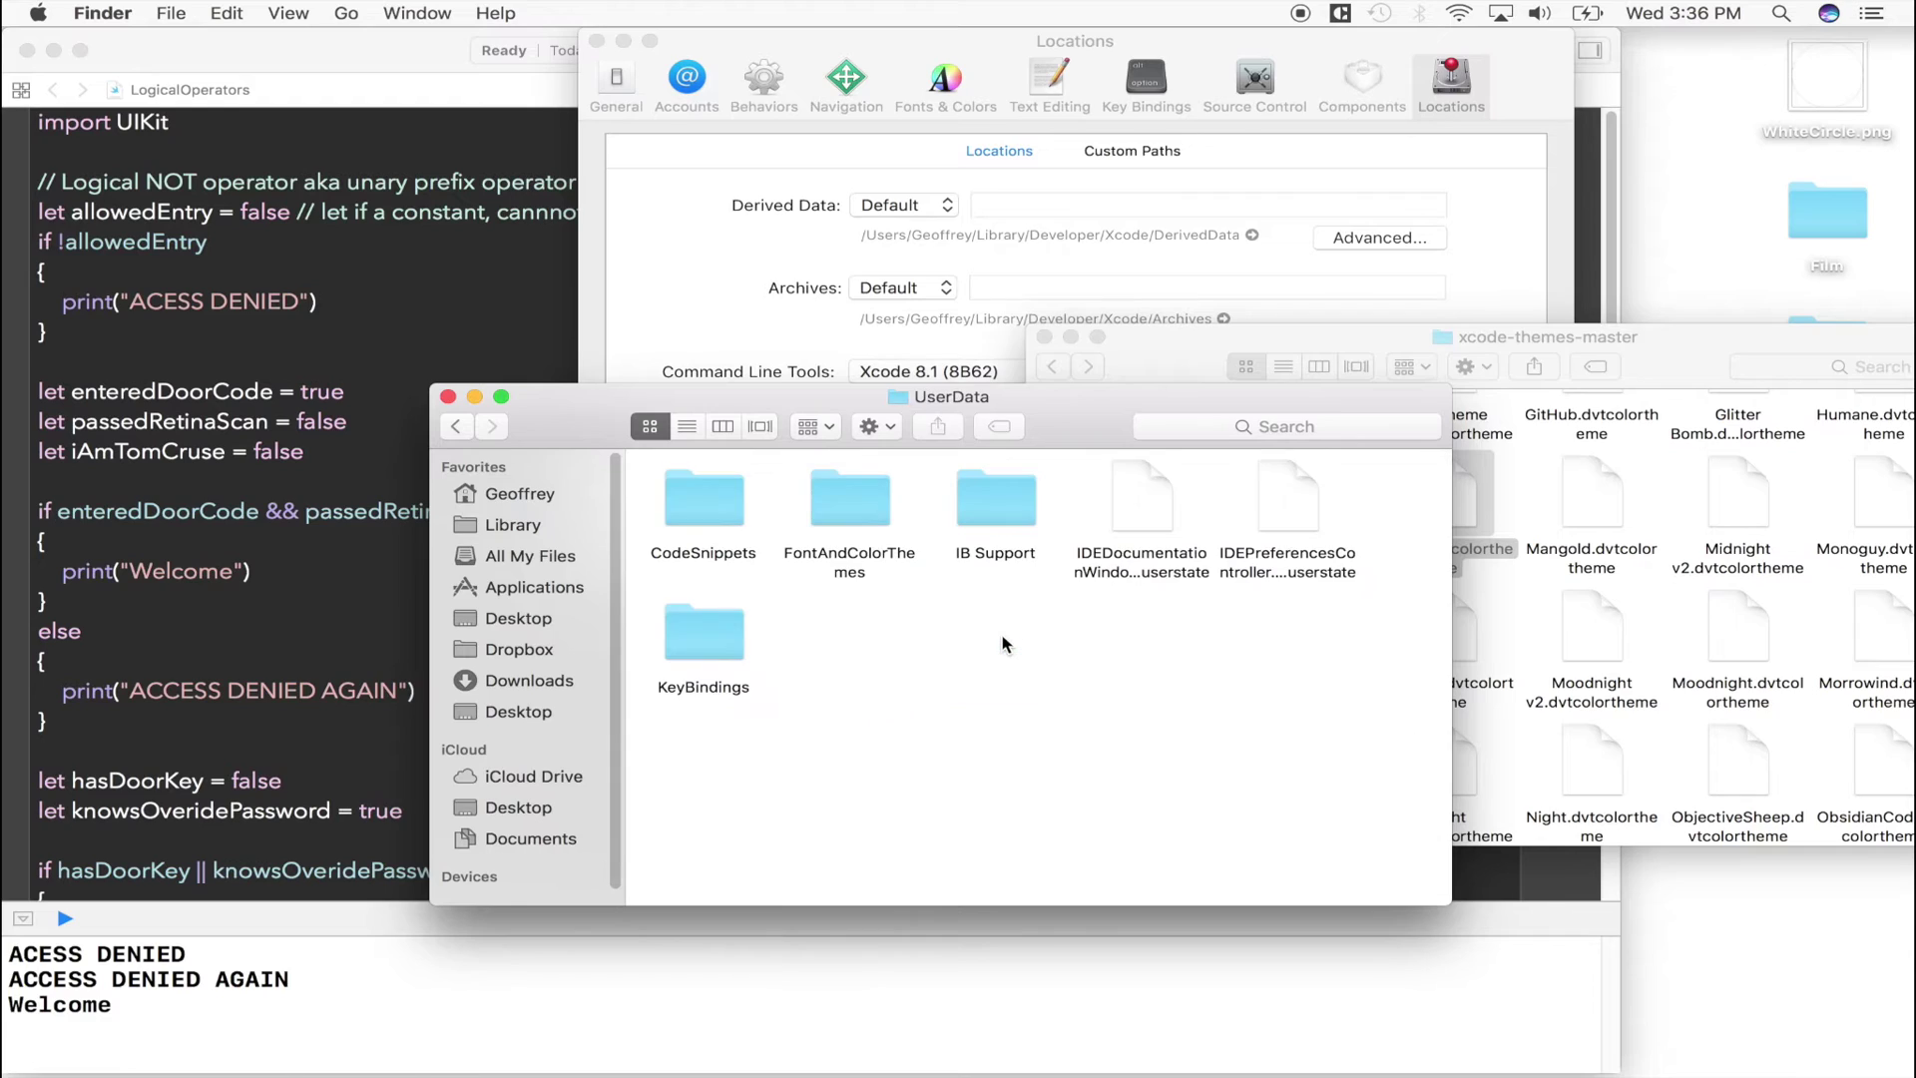
pyautogui.doubleClick(854, 515)
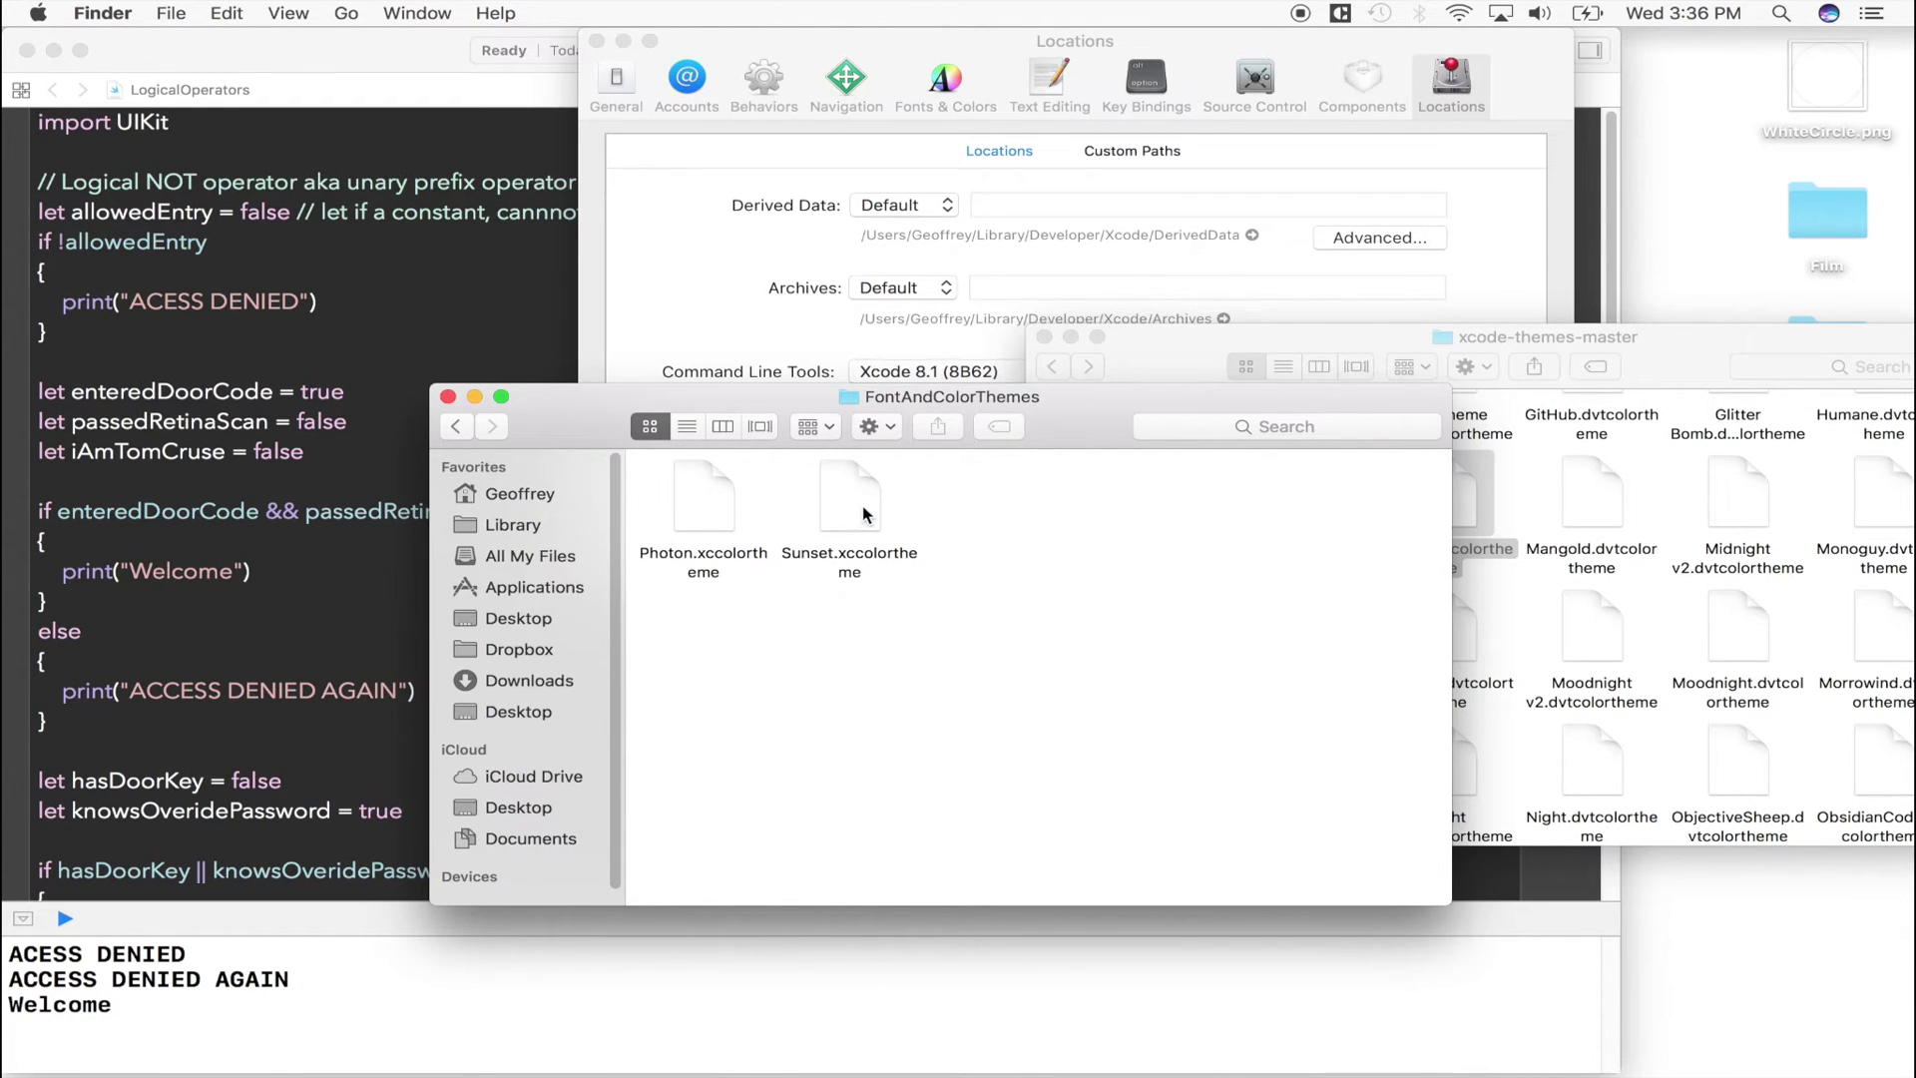
pyautogui.click(1654, 611)
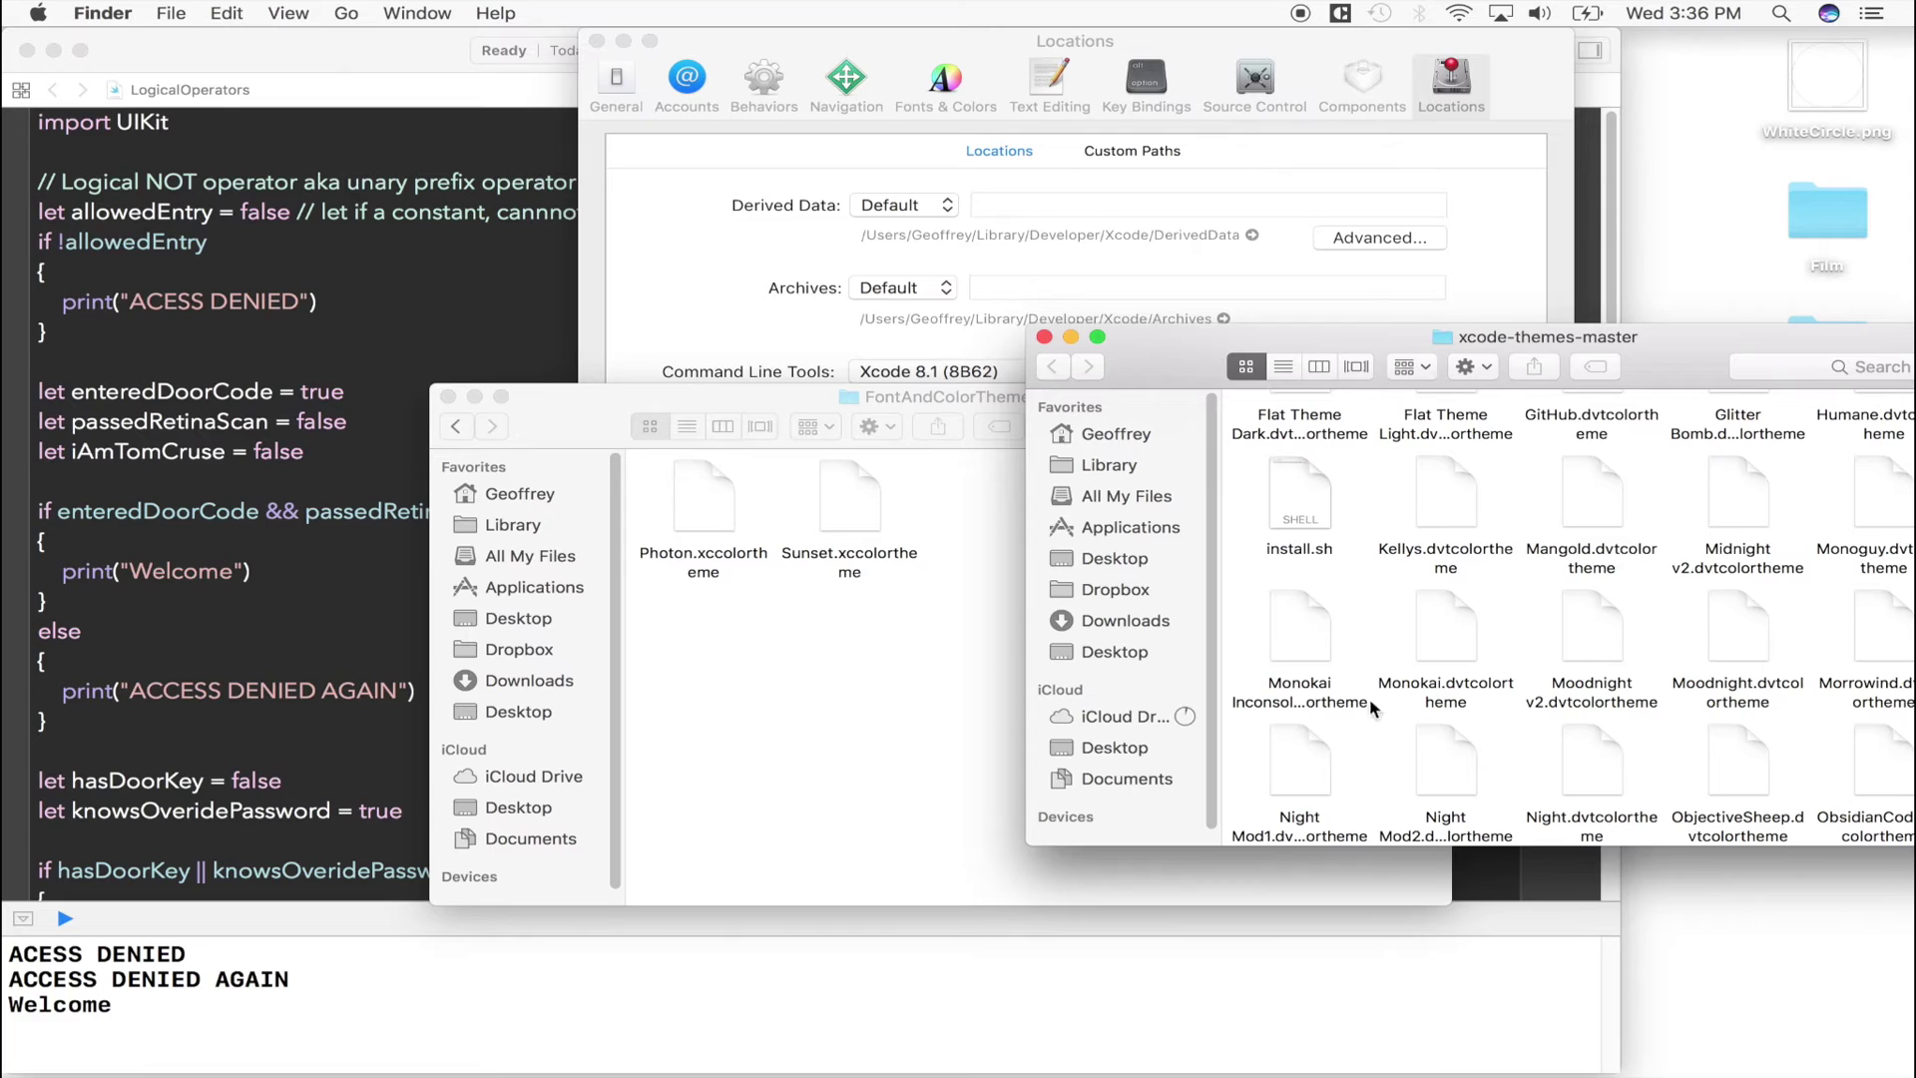
pyautogui.click(1293, 638)
pyautogui.moveTo(1292, 639); pyautogui.dragTo(954, 517)
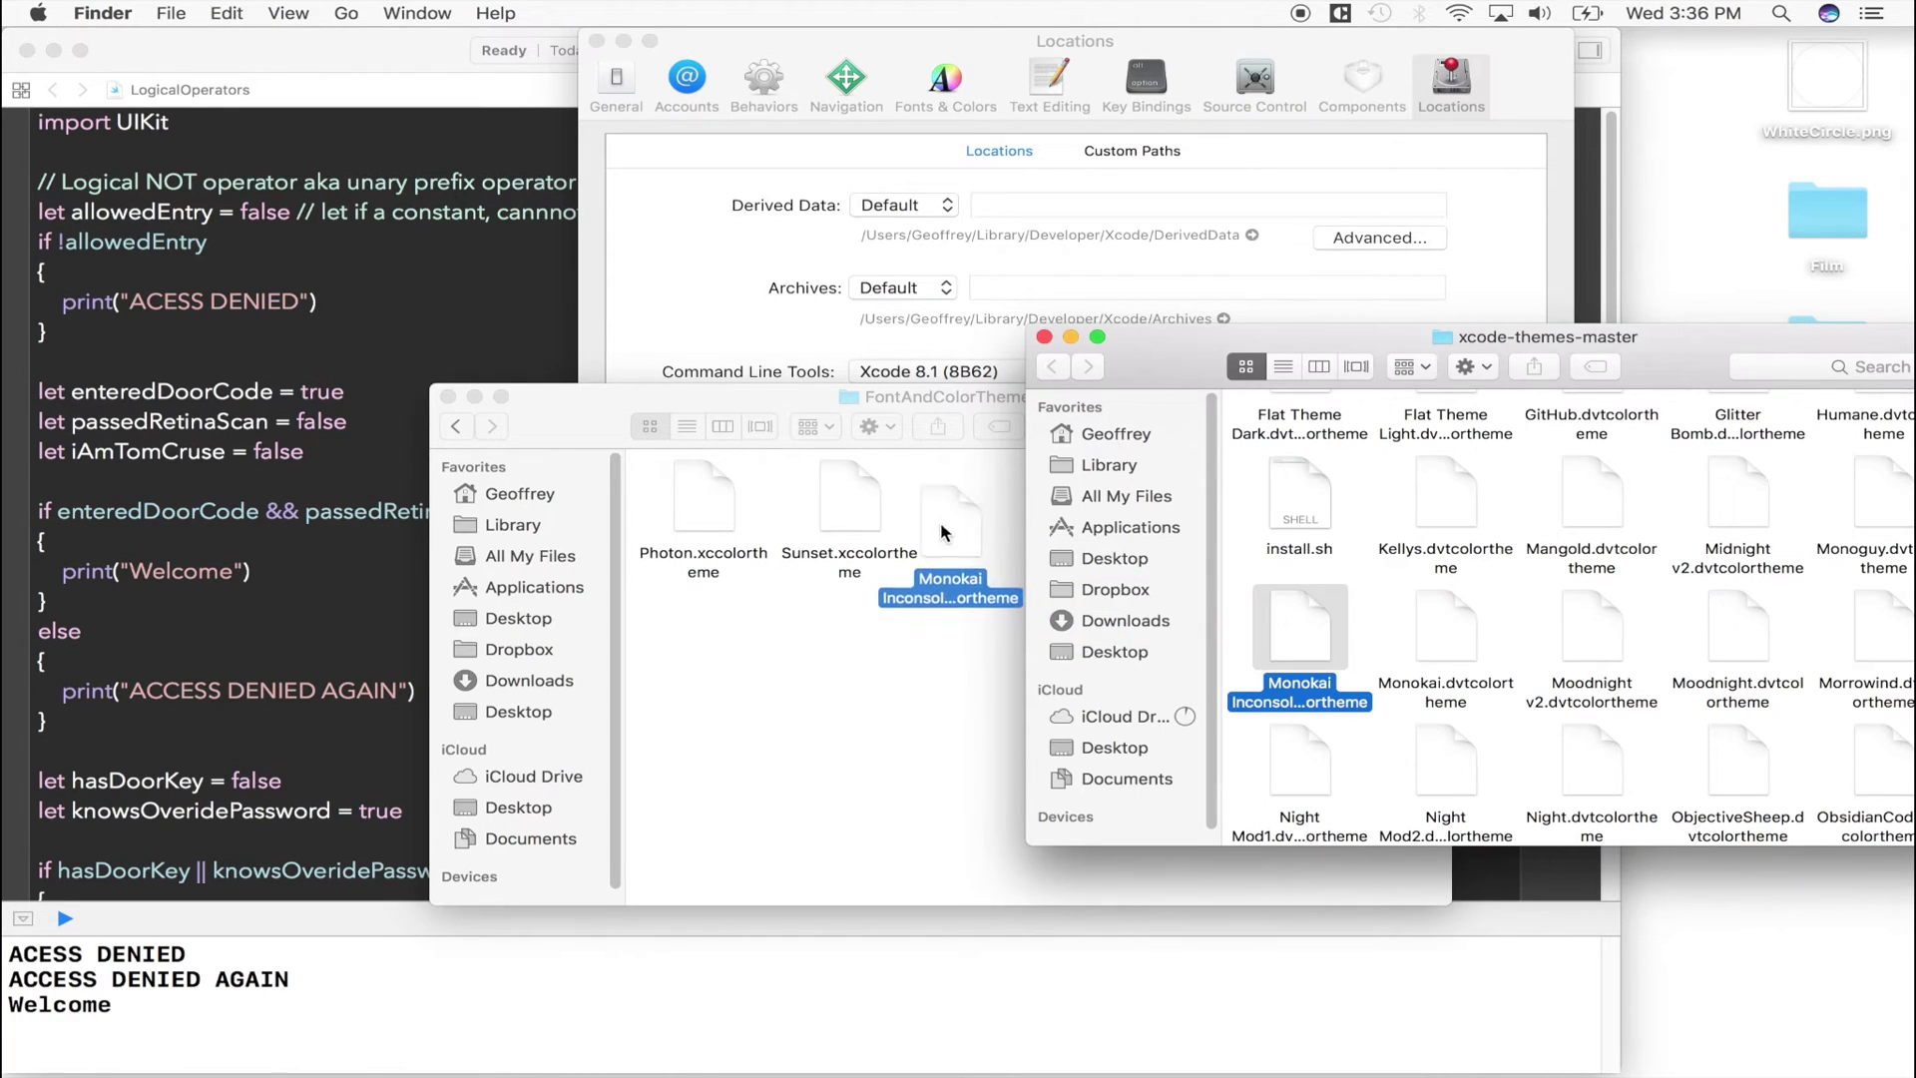
# Try opening the copied Monokai theme file and dismiss the no-application message
pyautogui.click(946, 744)
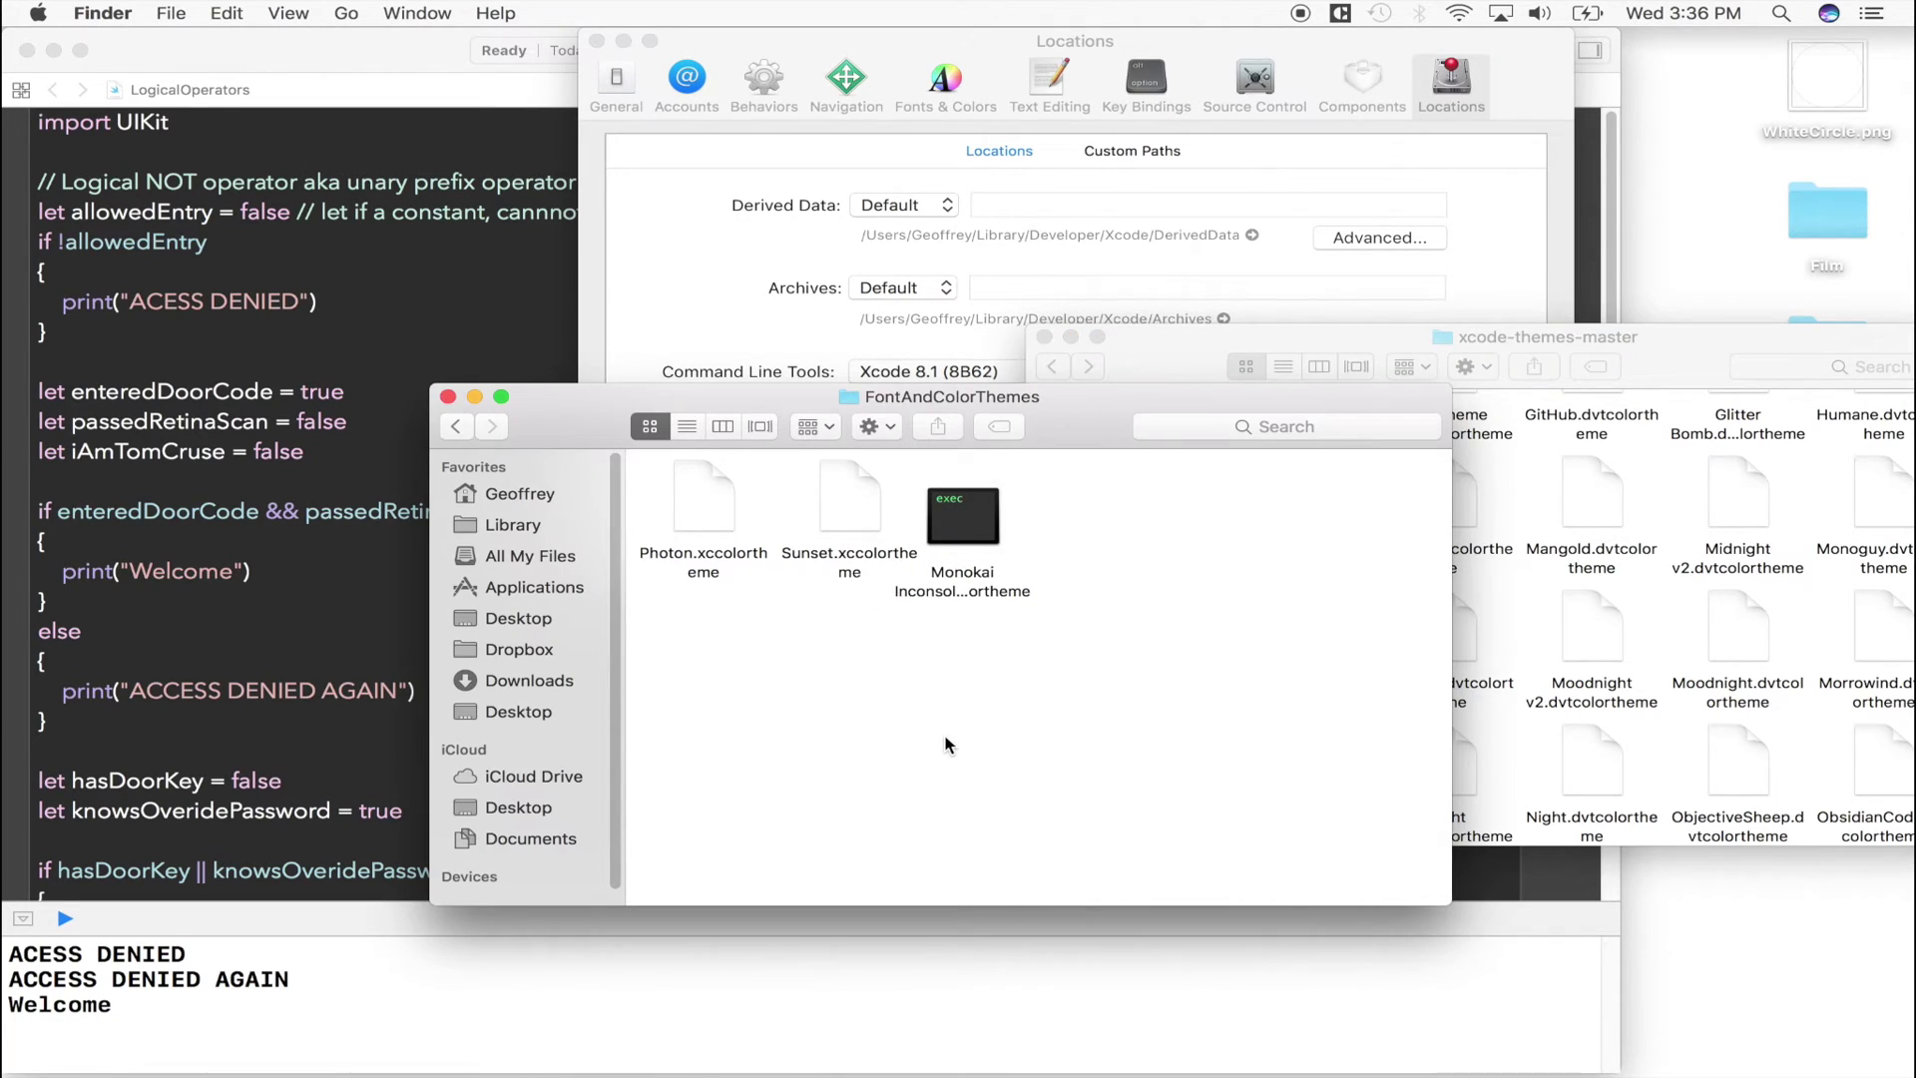
pyautogui.doubleClick(962, 533)
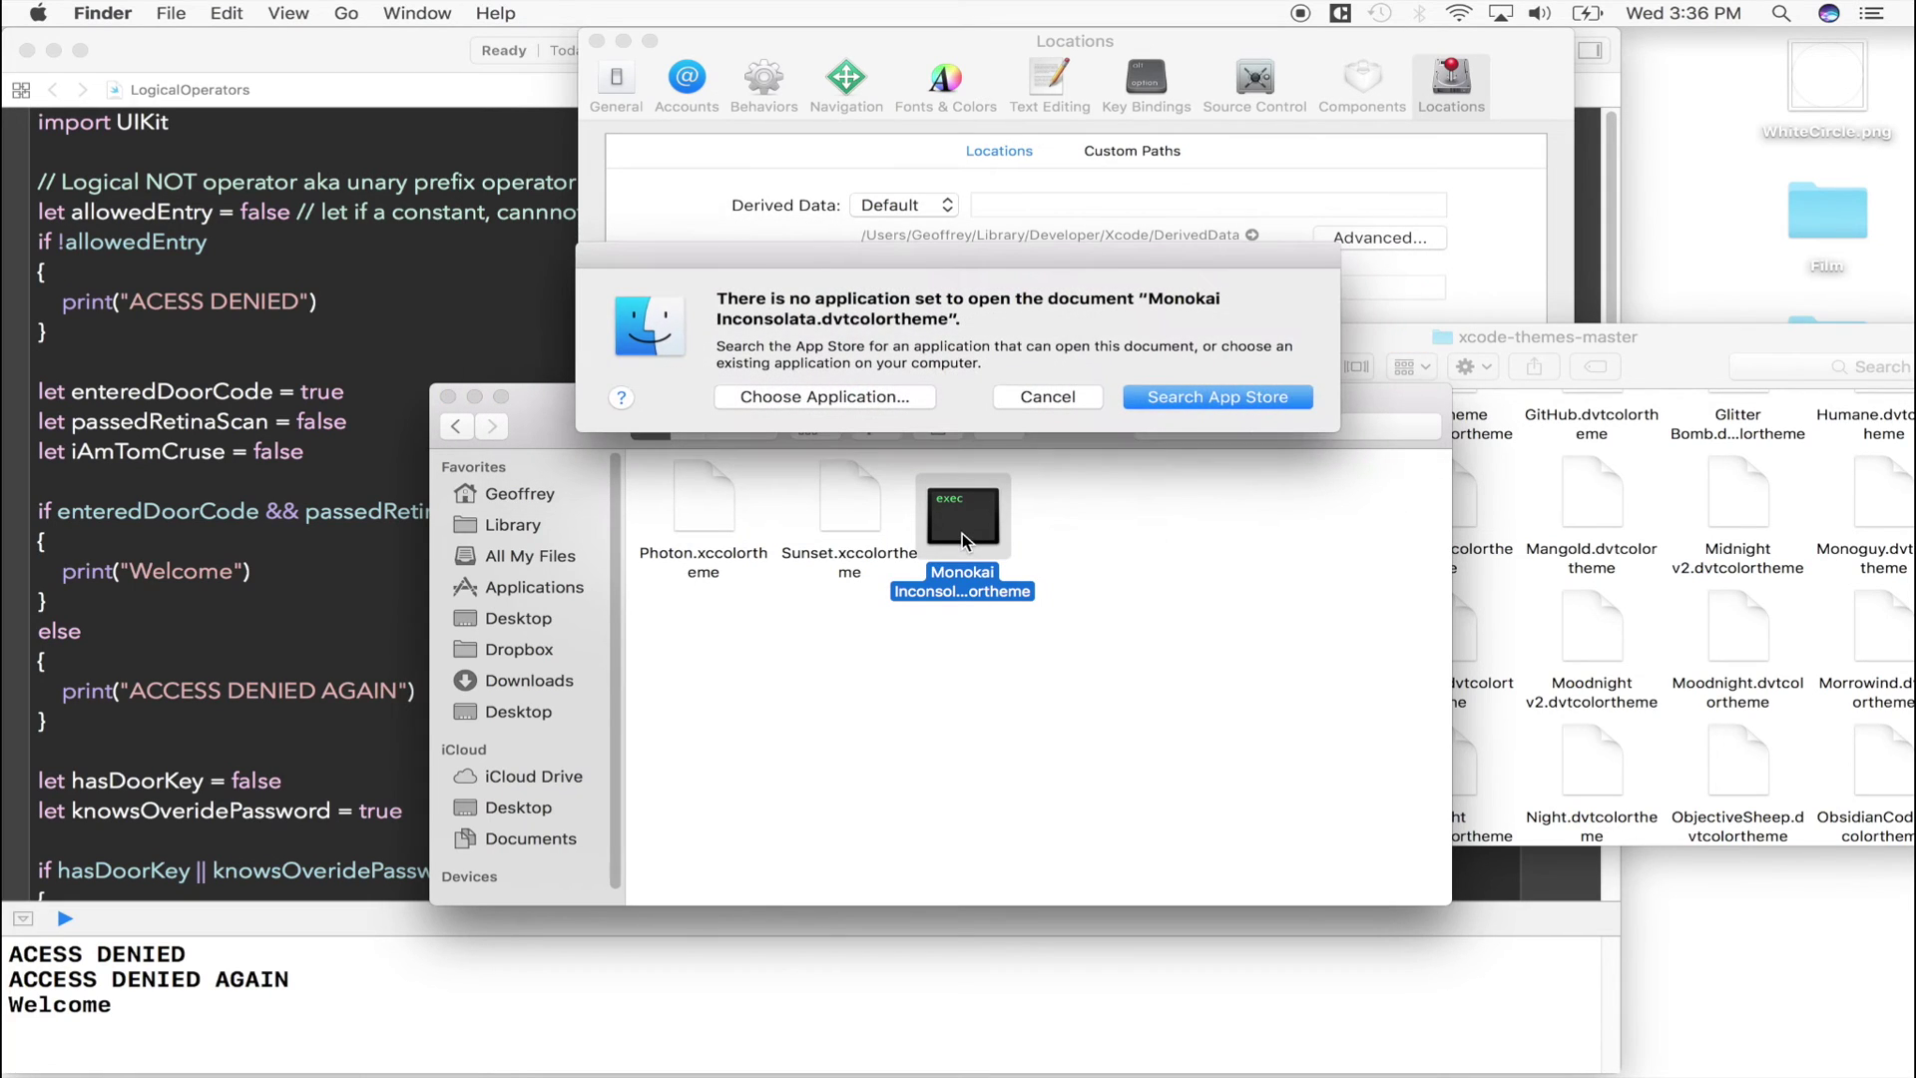
pyautogui.click(1069, 402)
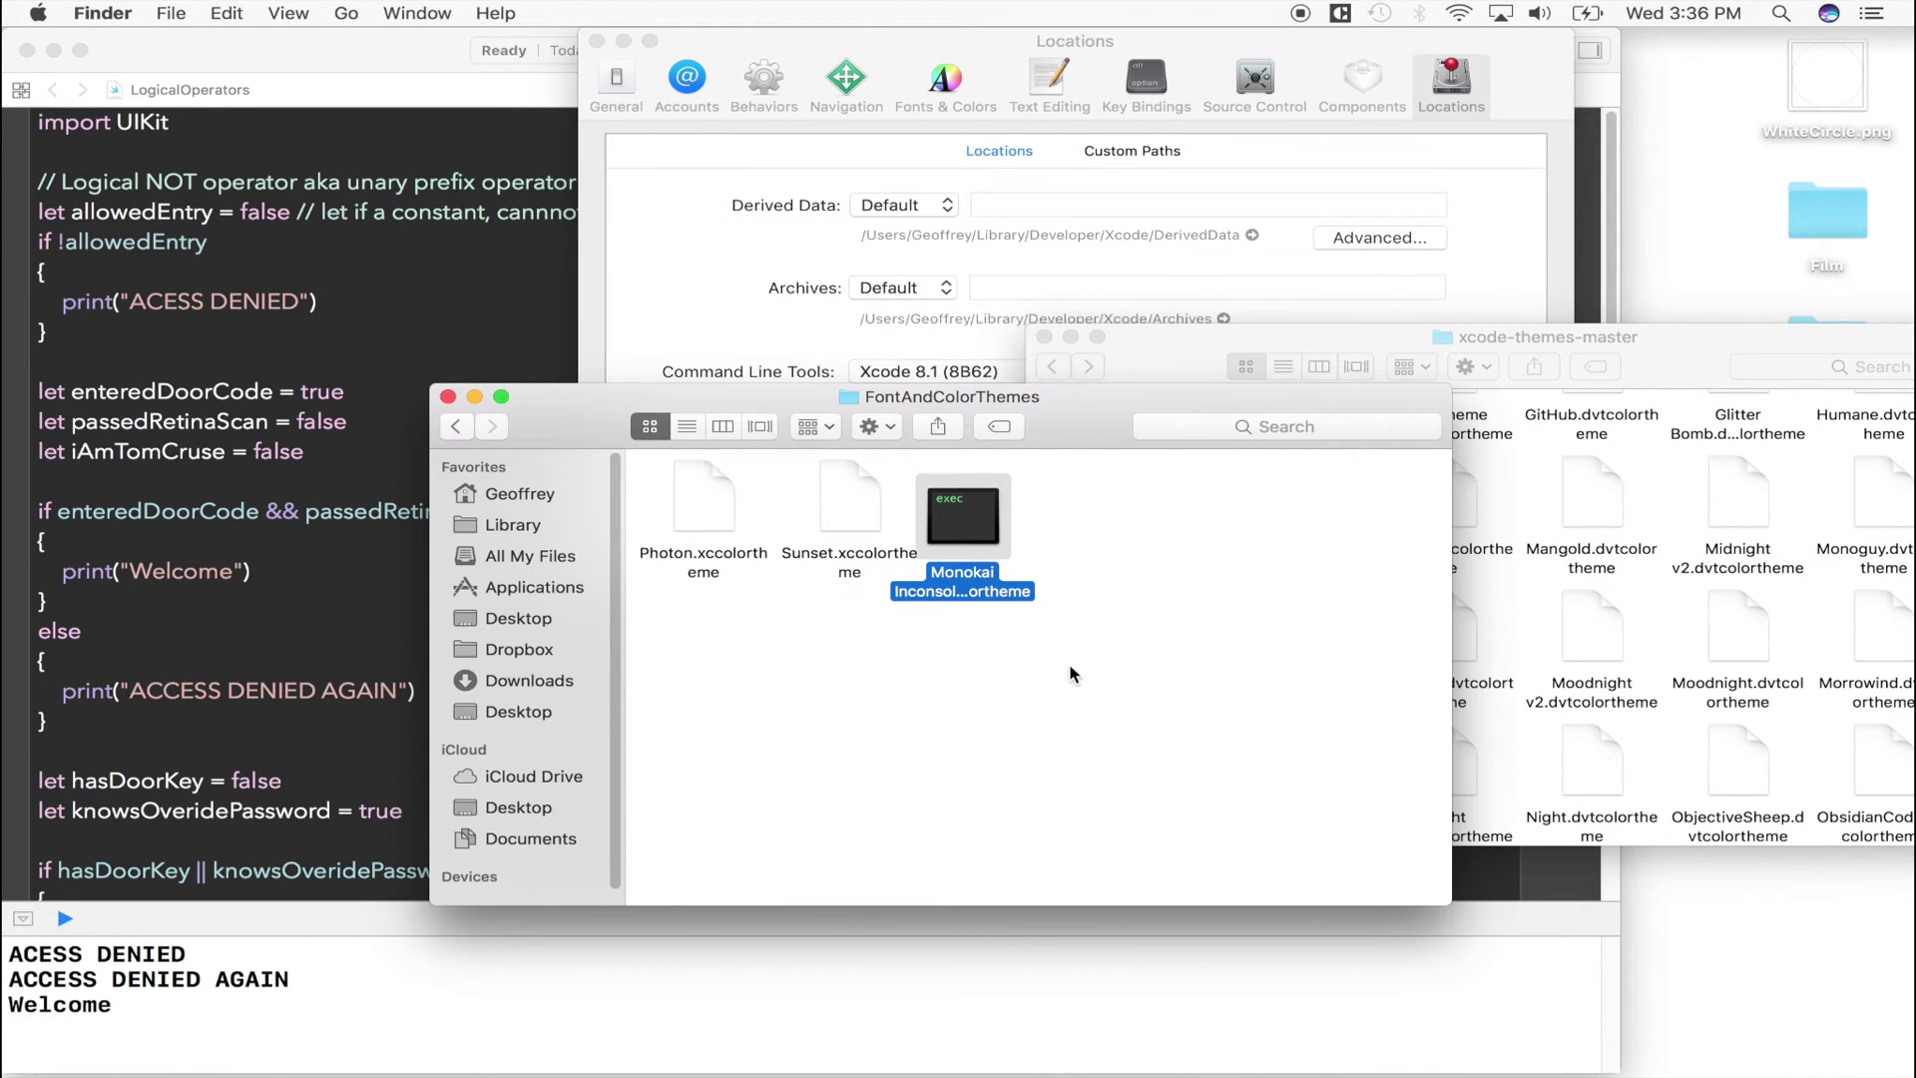
pyautogui.click(1069, 664)
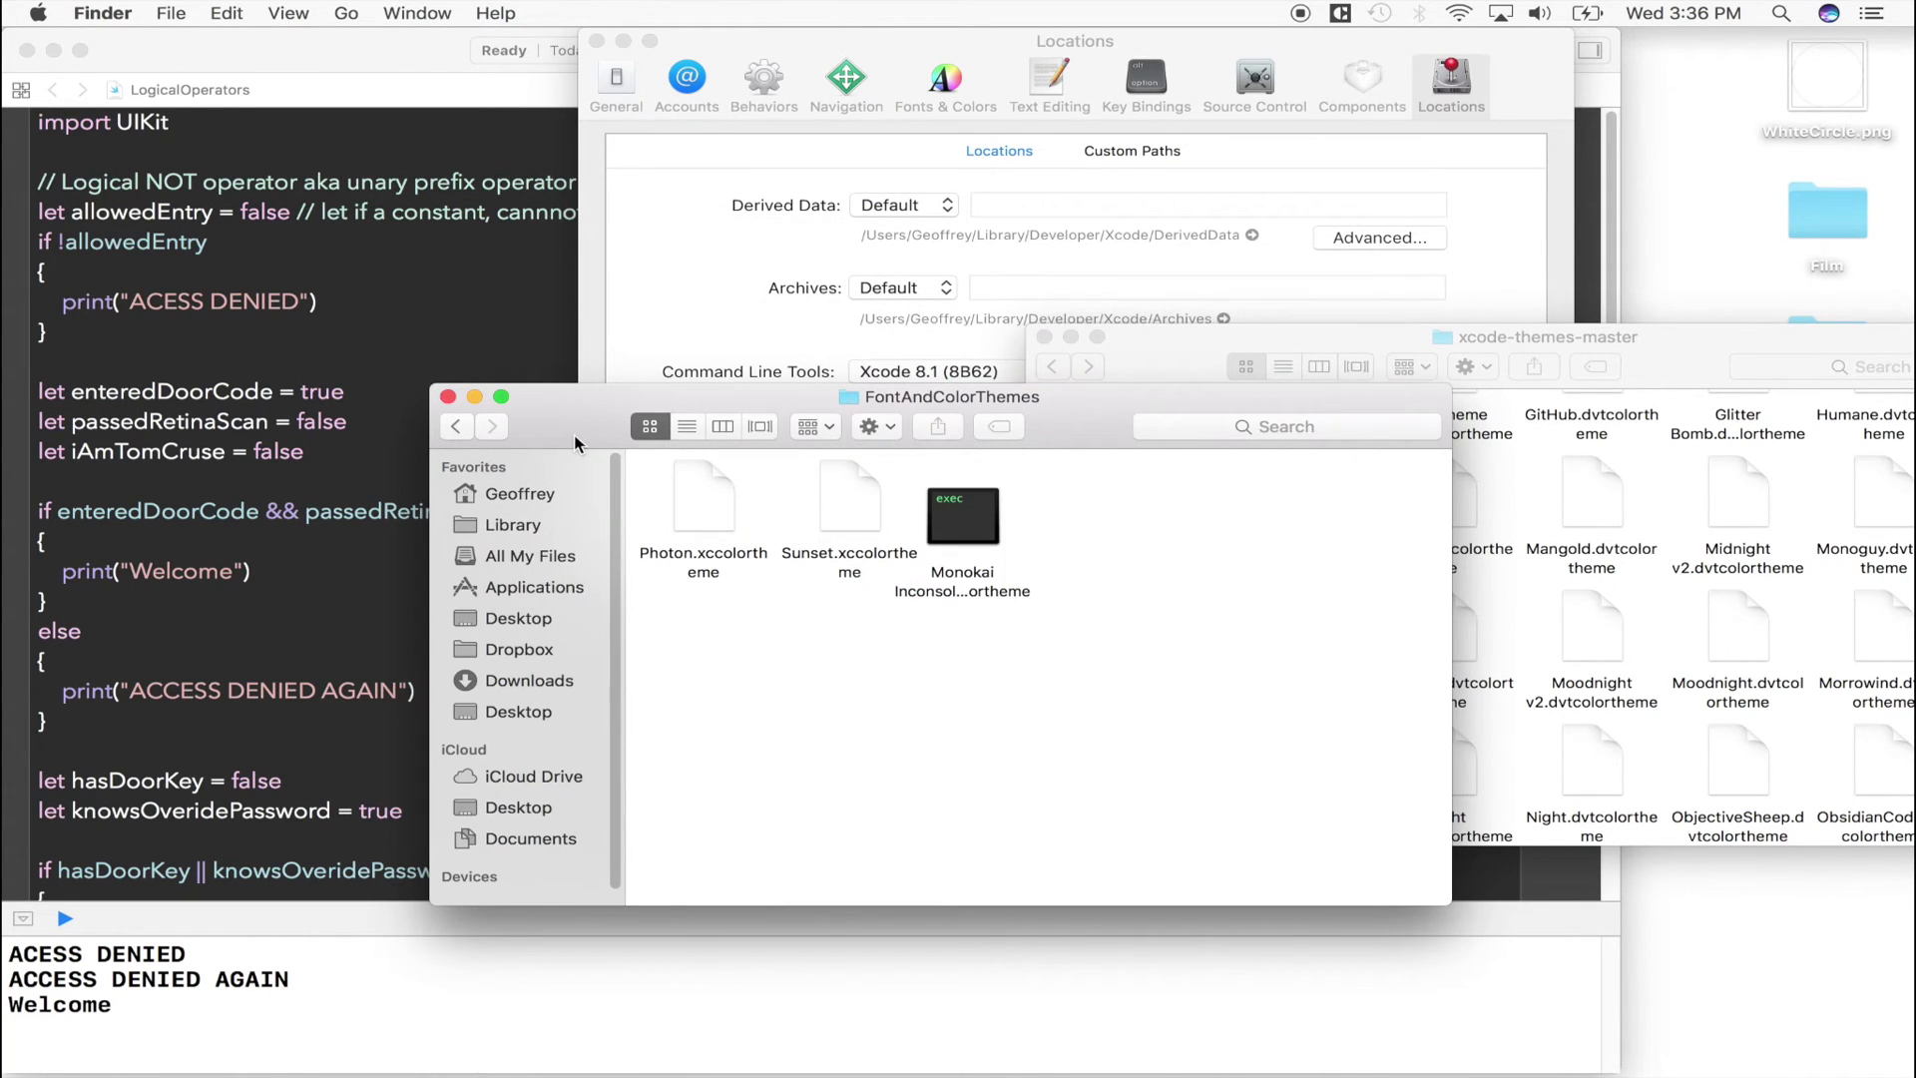
# Close the Finder and Preferences windows, then quit and relaunch Xcode, dismissing Welcome
pyautogui.click(448, 396)
pyautogui.click(596, 40)
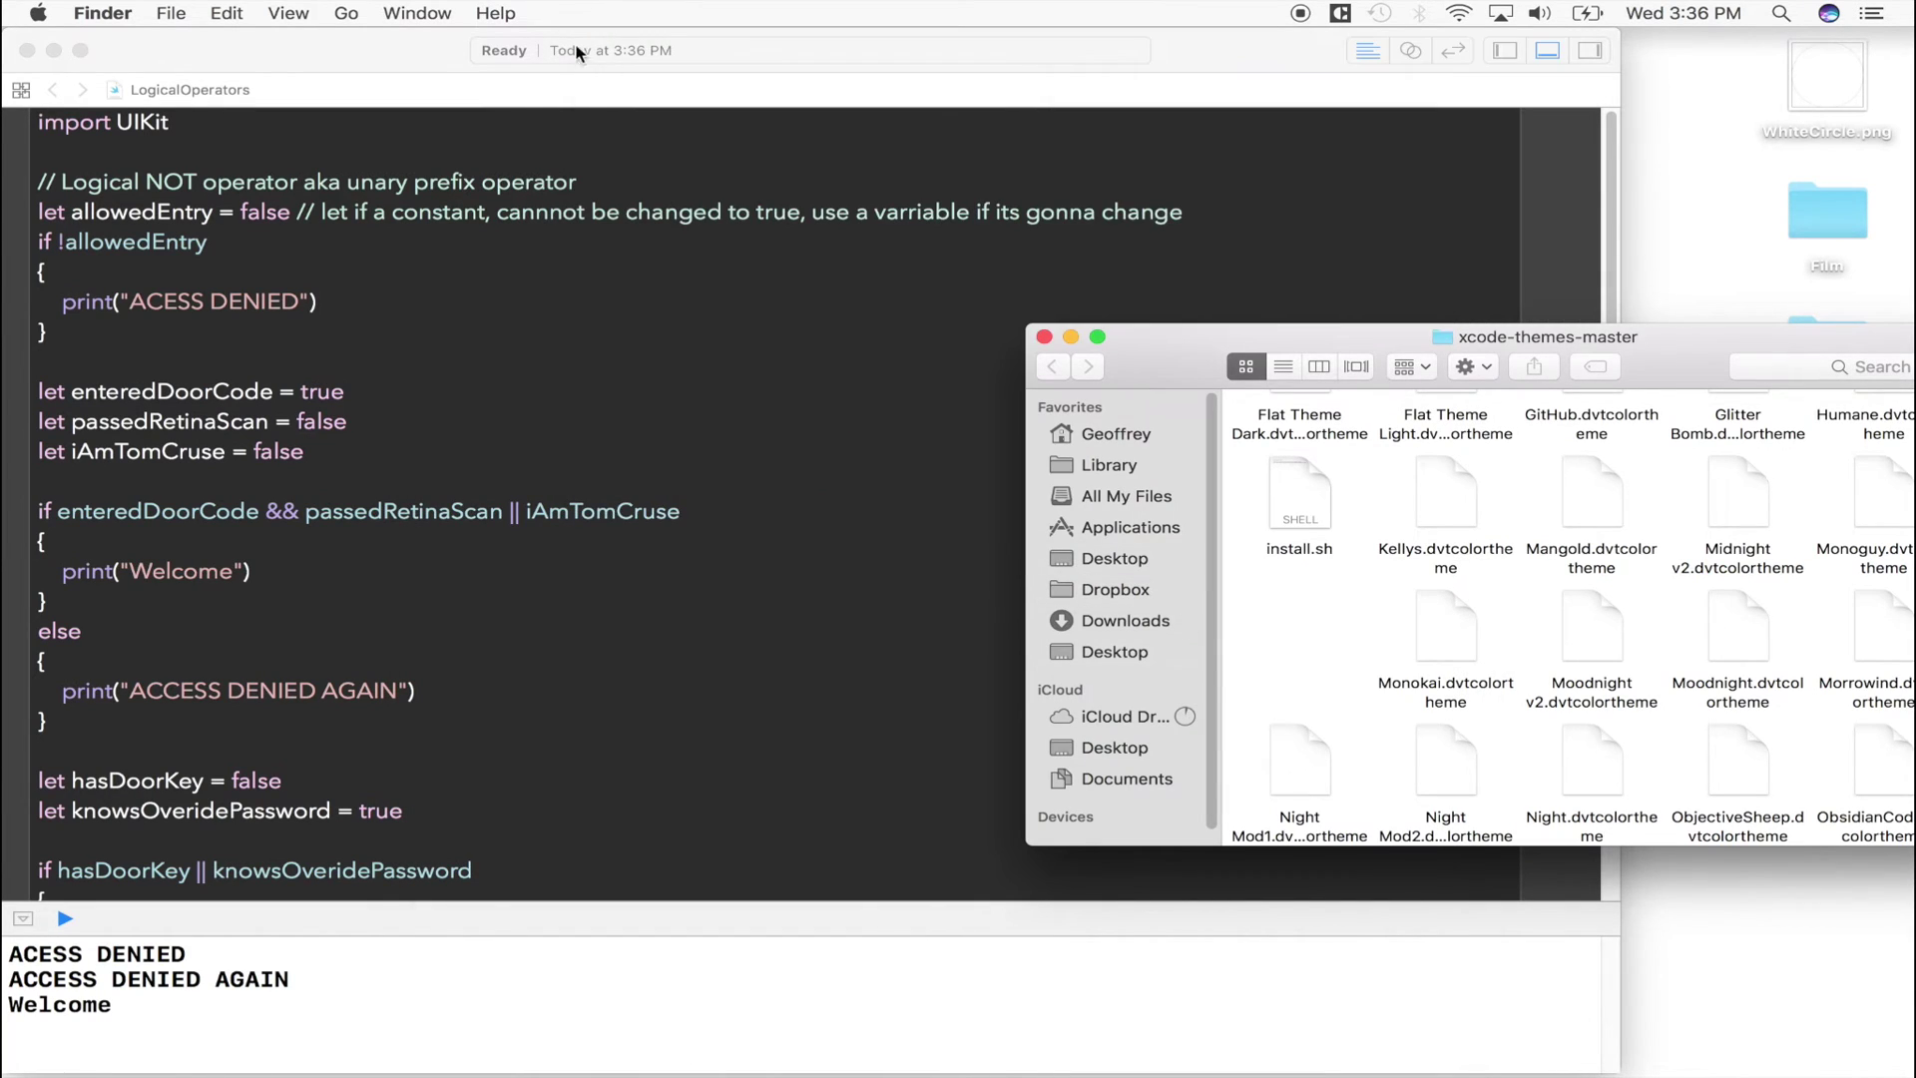
pyautogui.click(380, 60)
pyautogui.press('super+h')
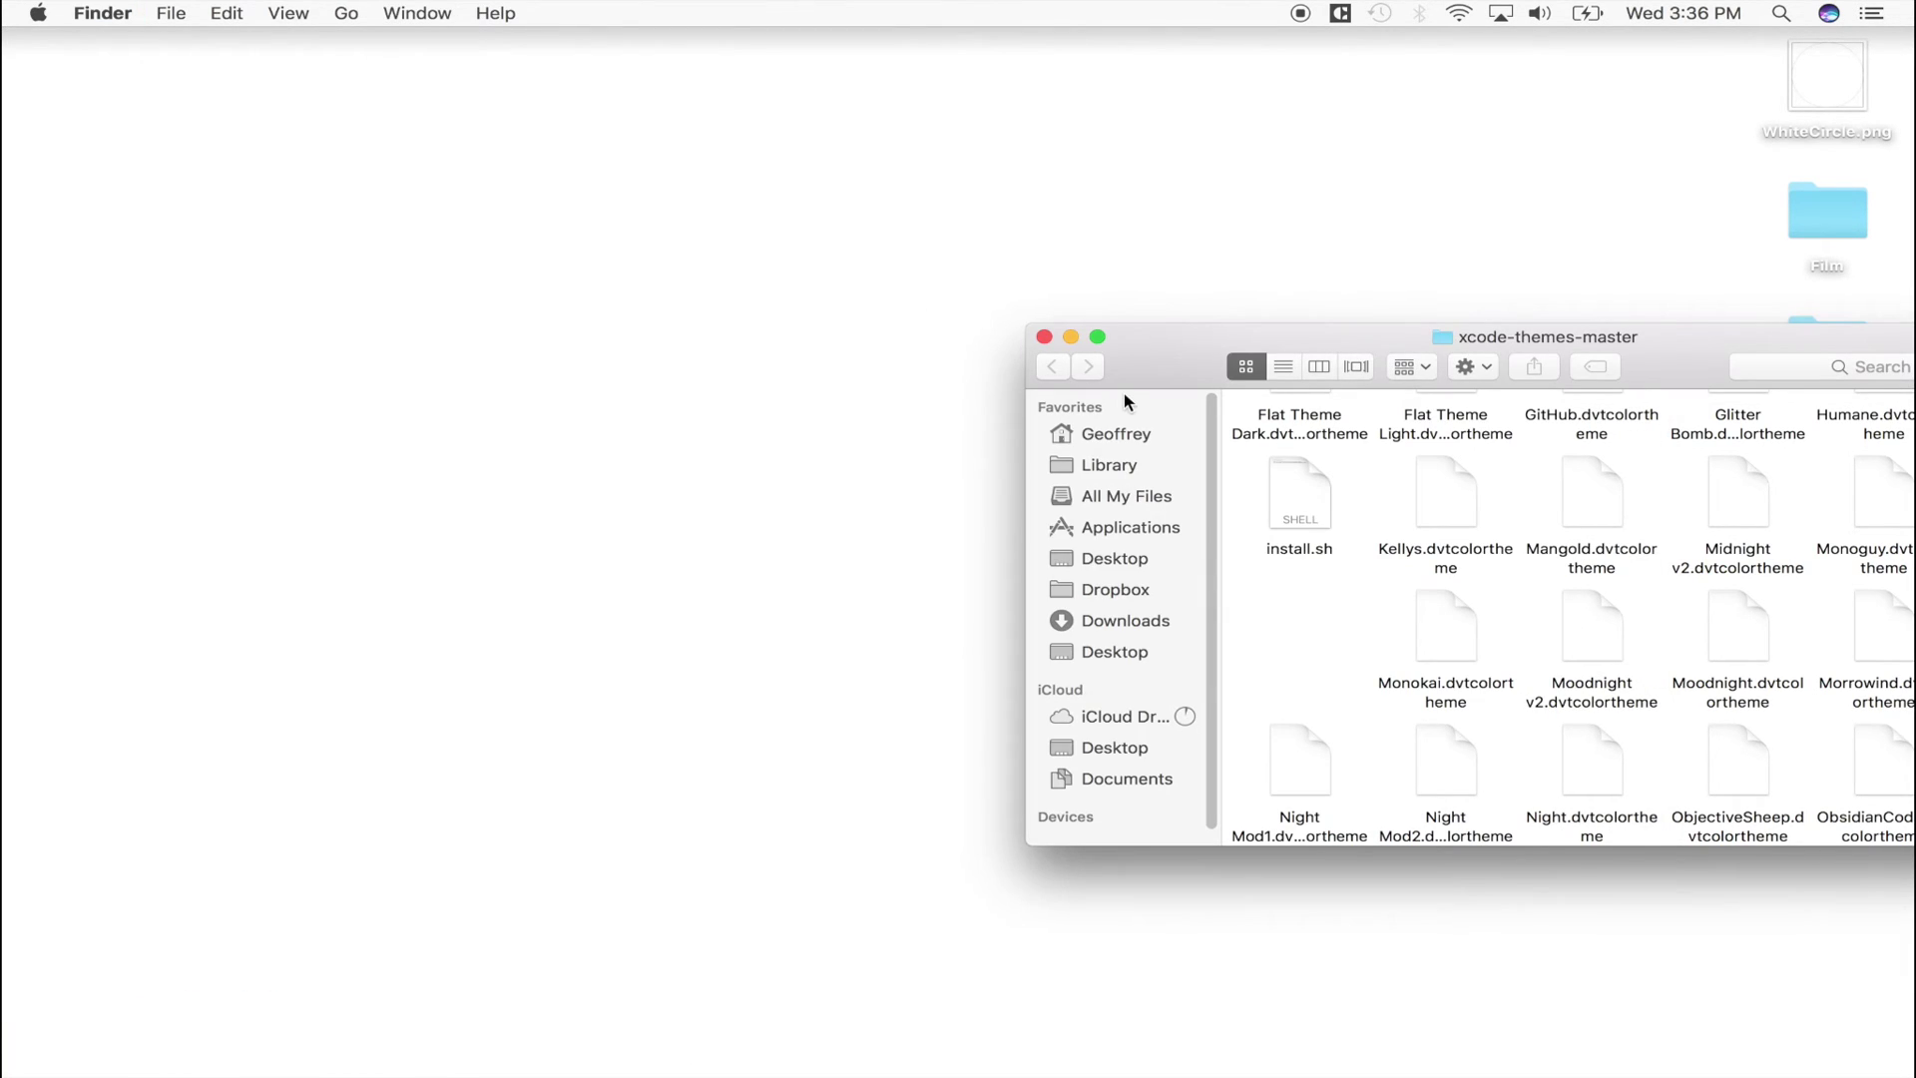
pyautogui.moveTo(958, 1070)
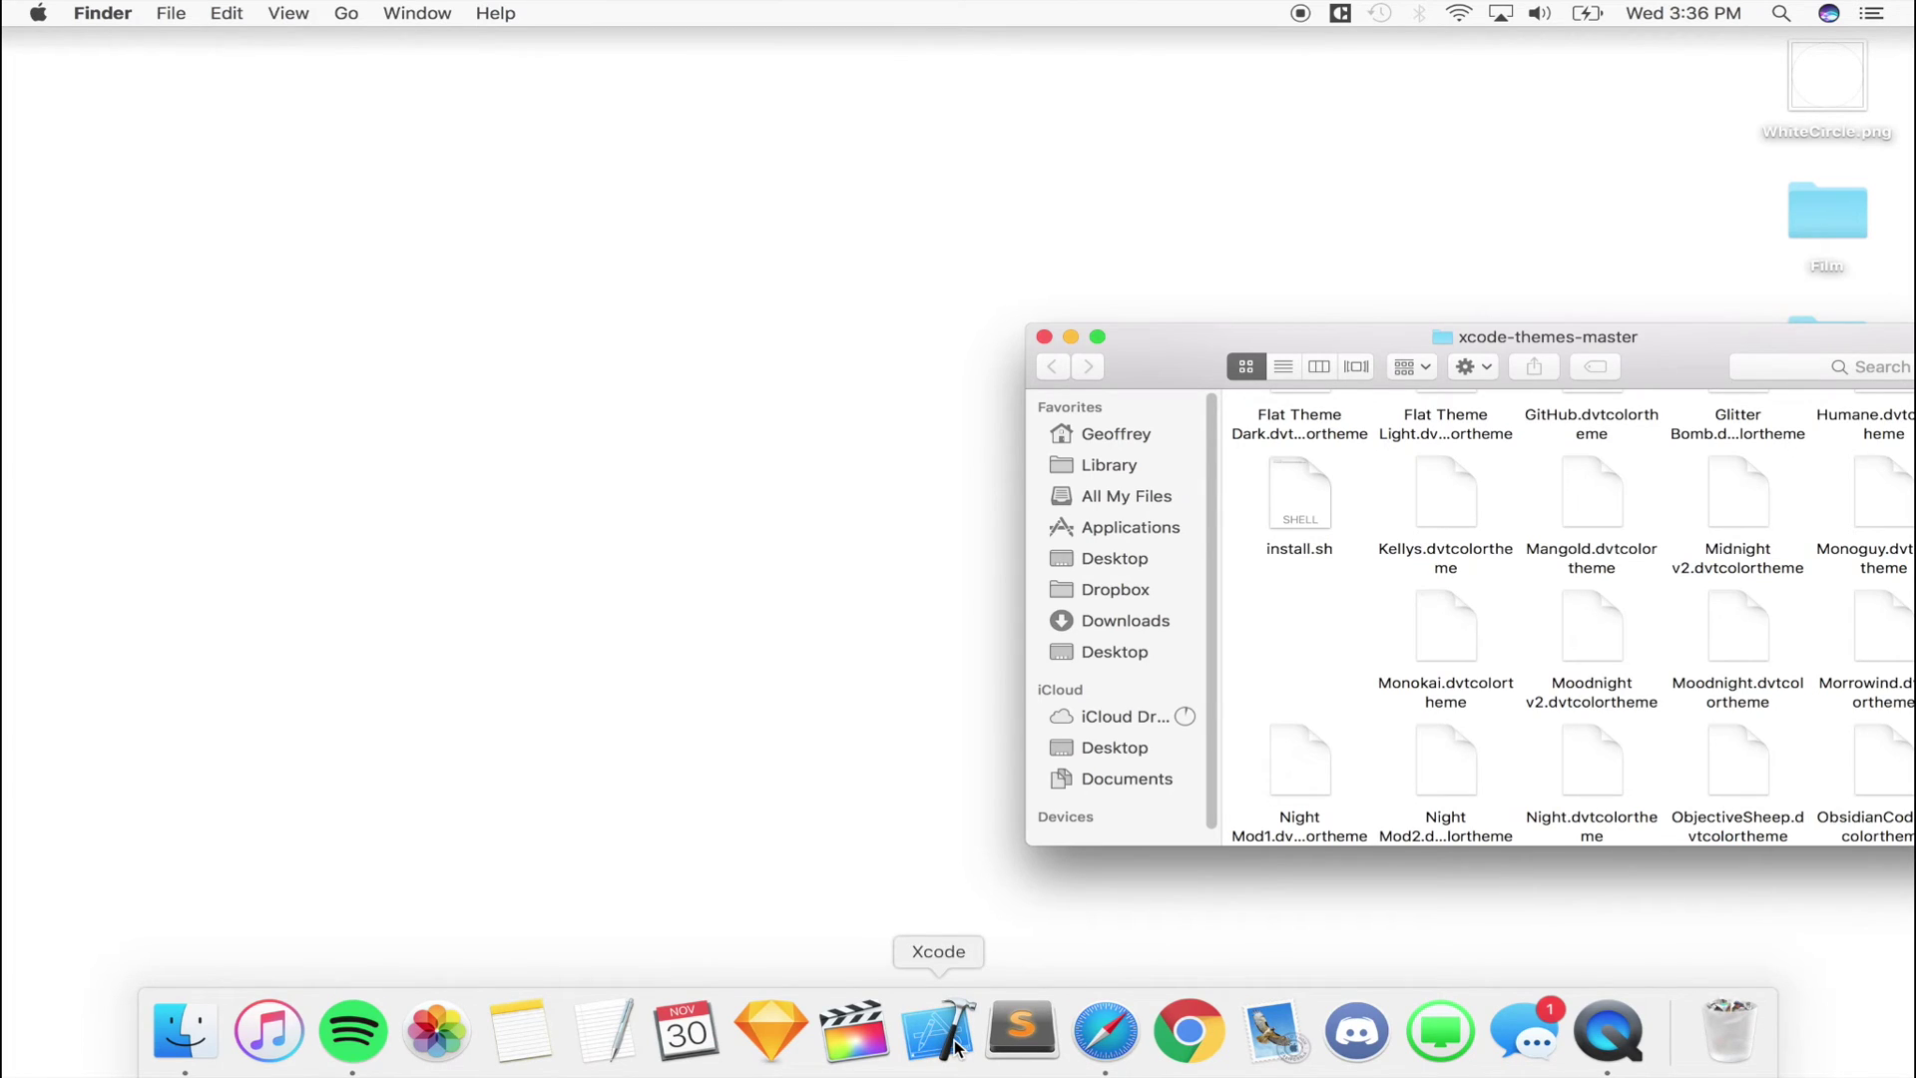
pyautogui.click(954, 1041)
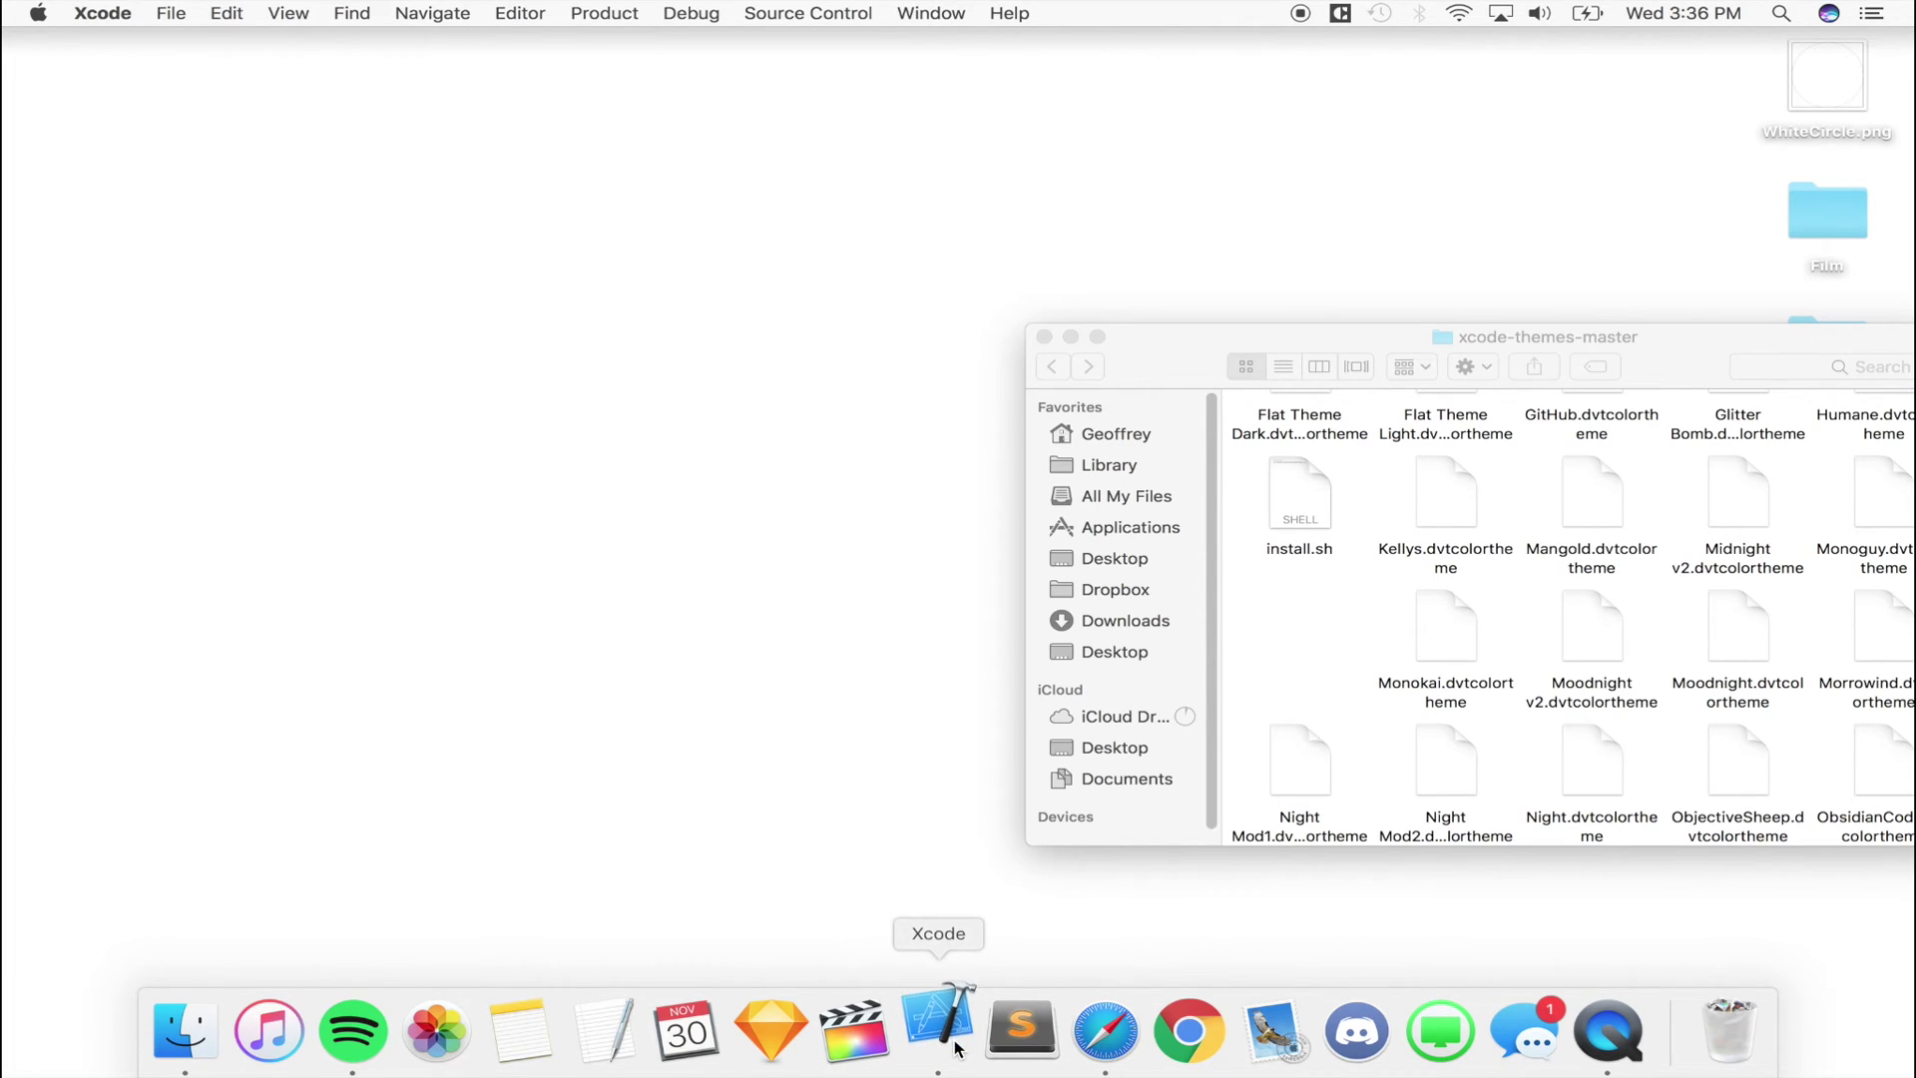
pyautogui.press('super+w')
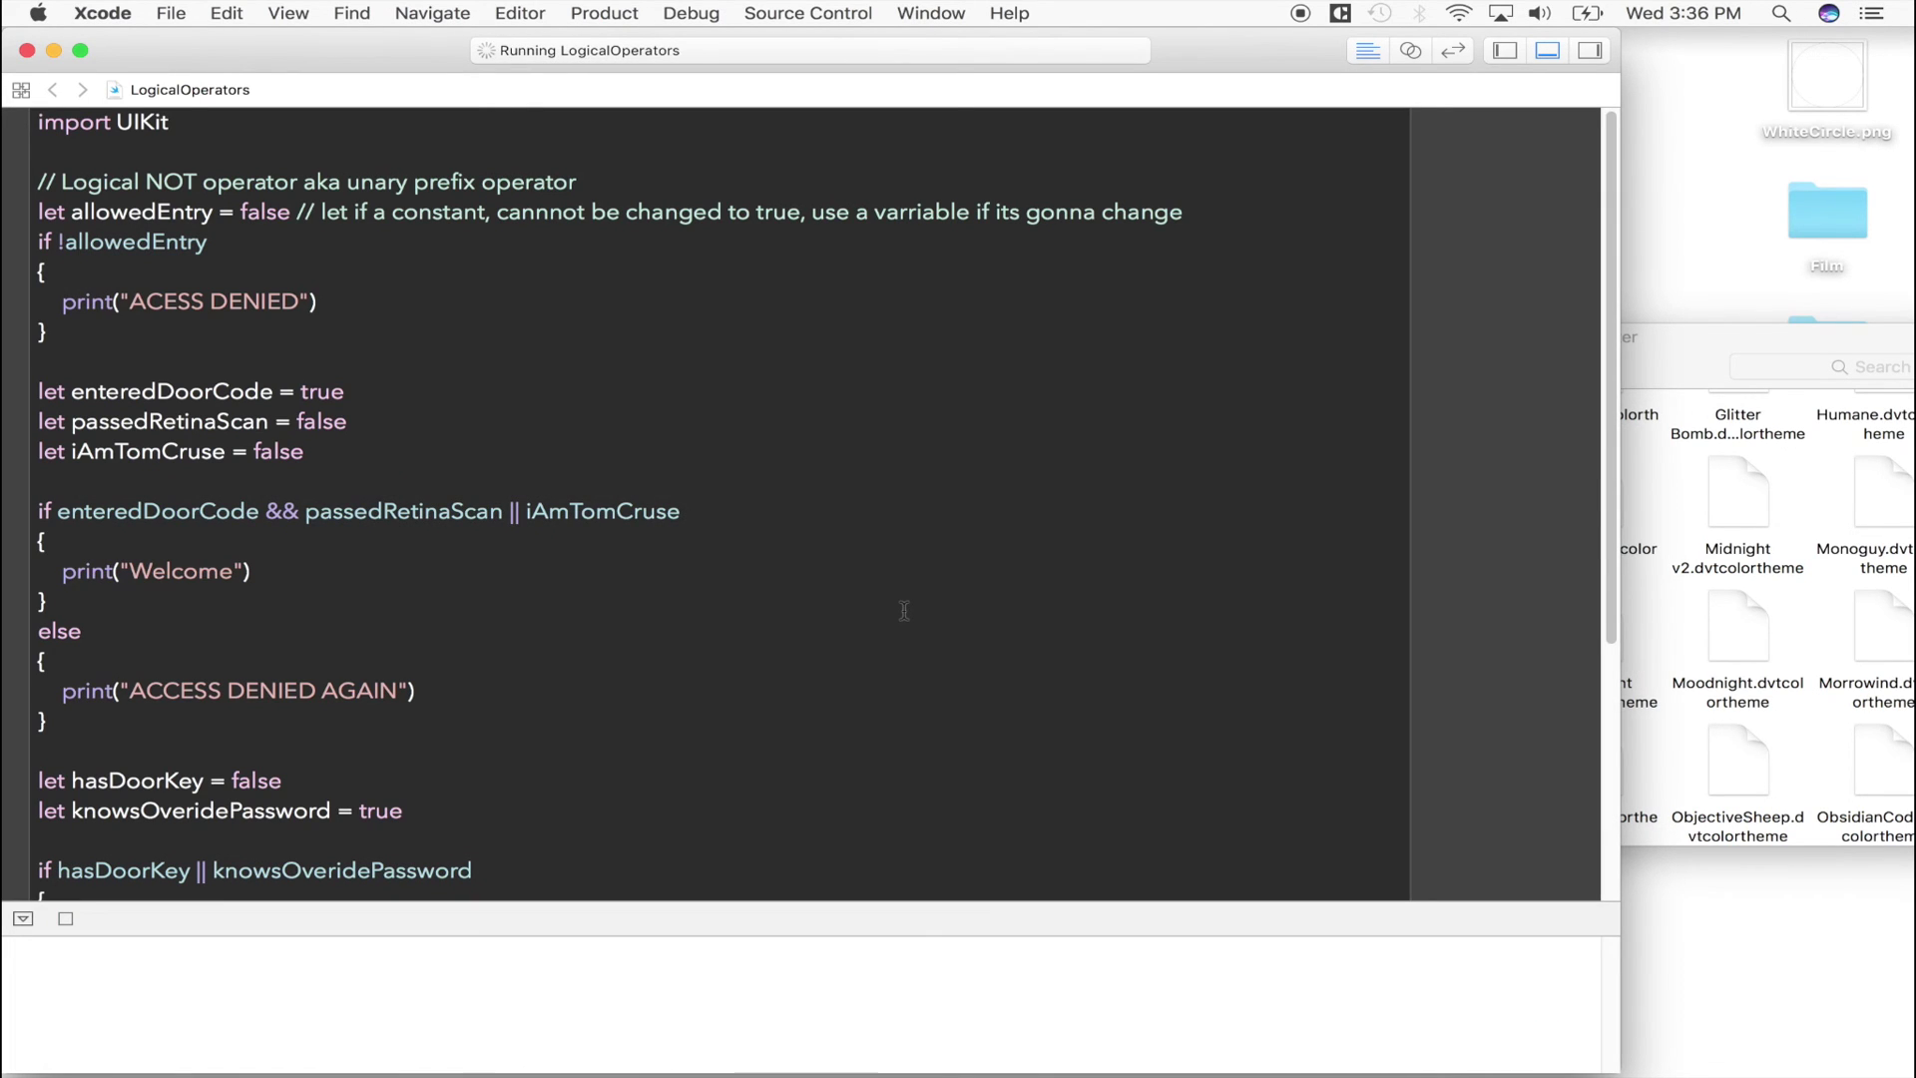
# Open Preferences with Cmd+, and select Monokai Inconsolata under Fonts & Colors
pyautogui.press('super+comma')
pyautogui.press('super')
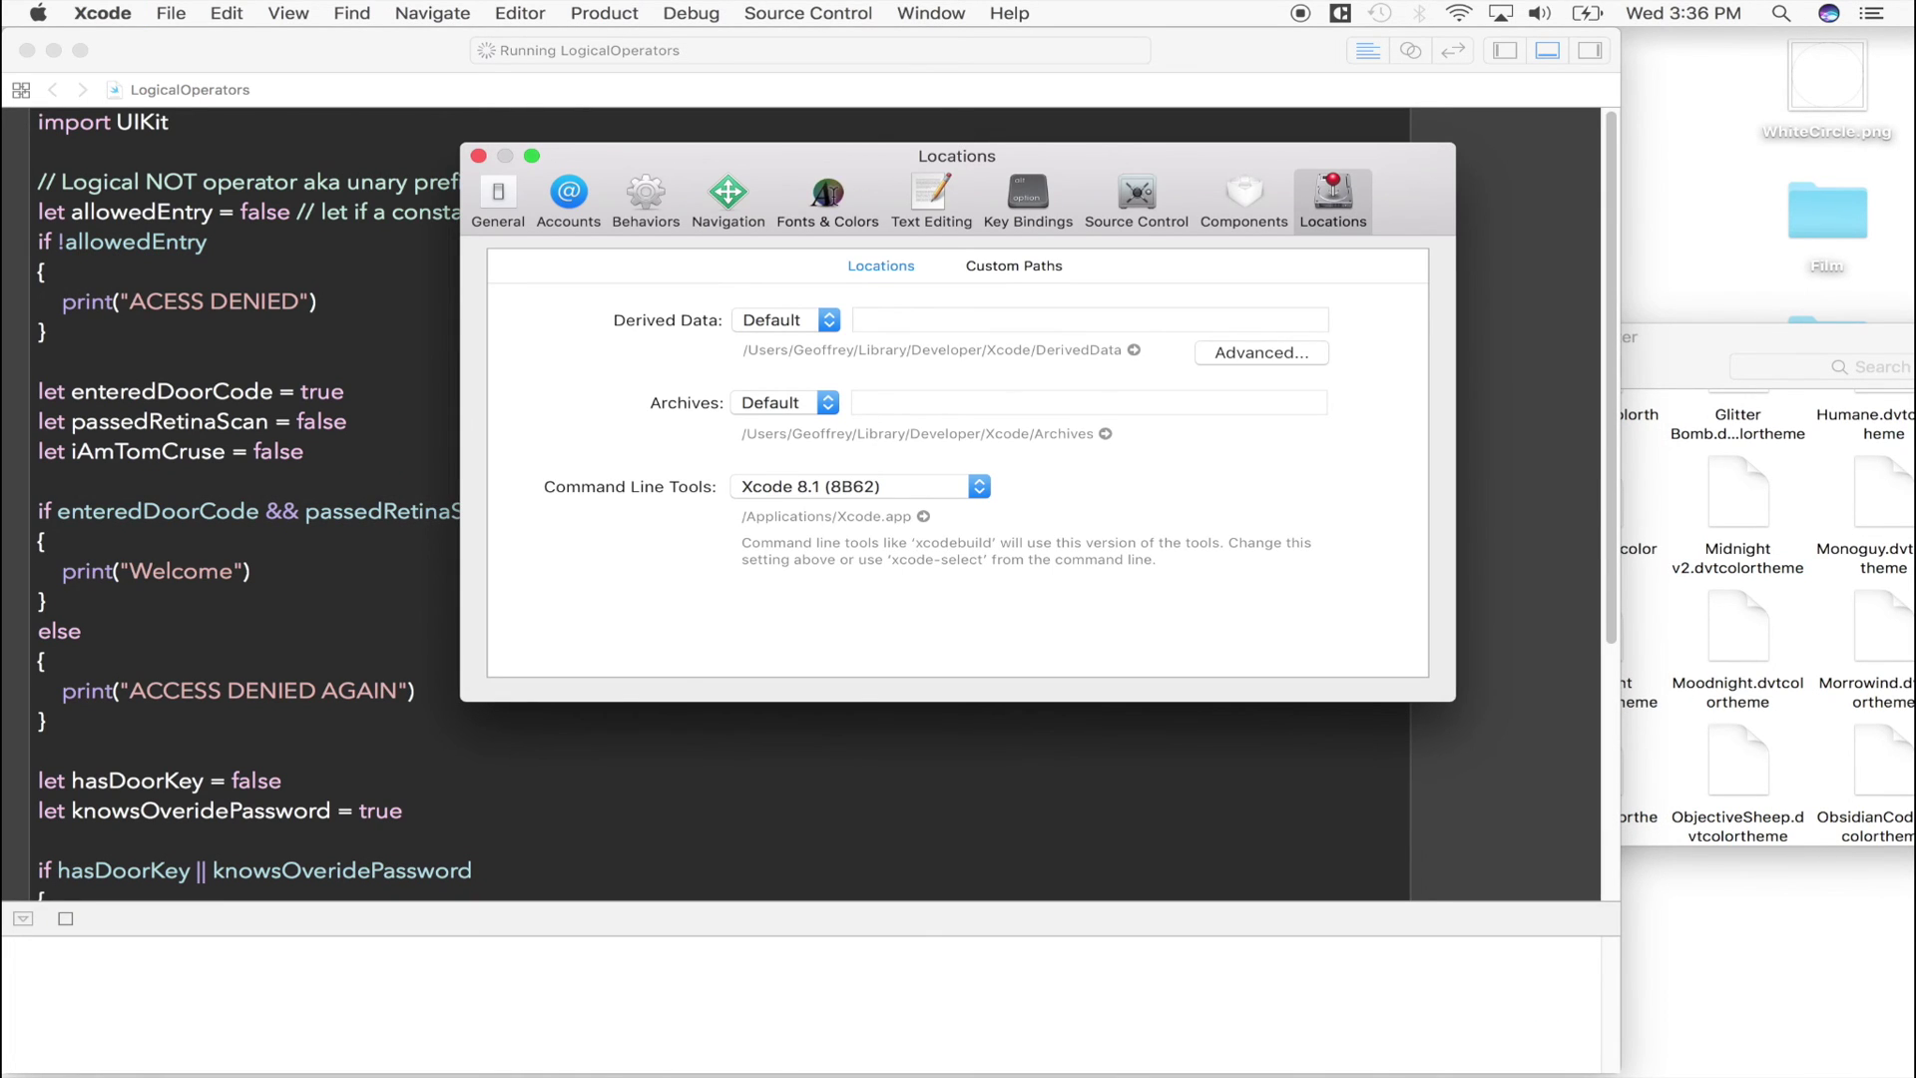
pyautogui.click(834, 202)
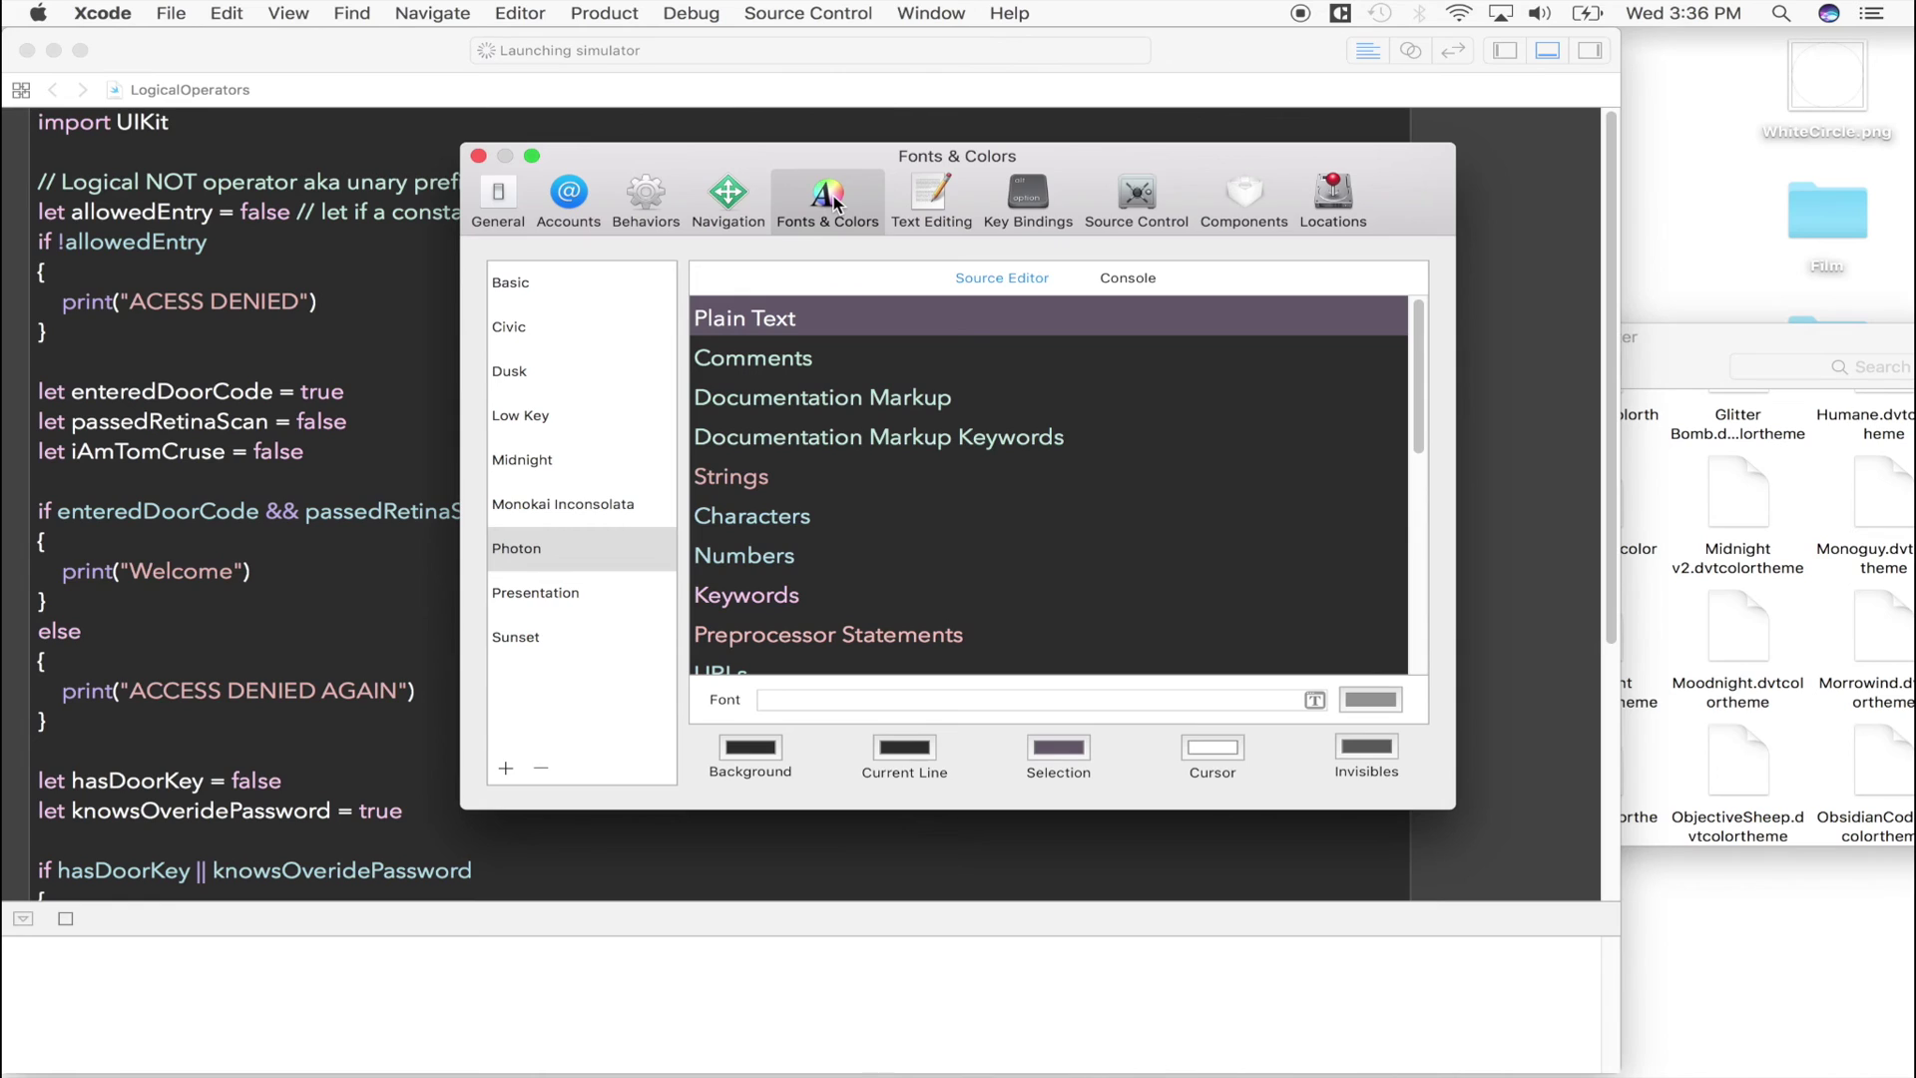
pyautogui.click(586, 502)
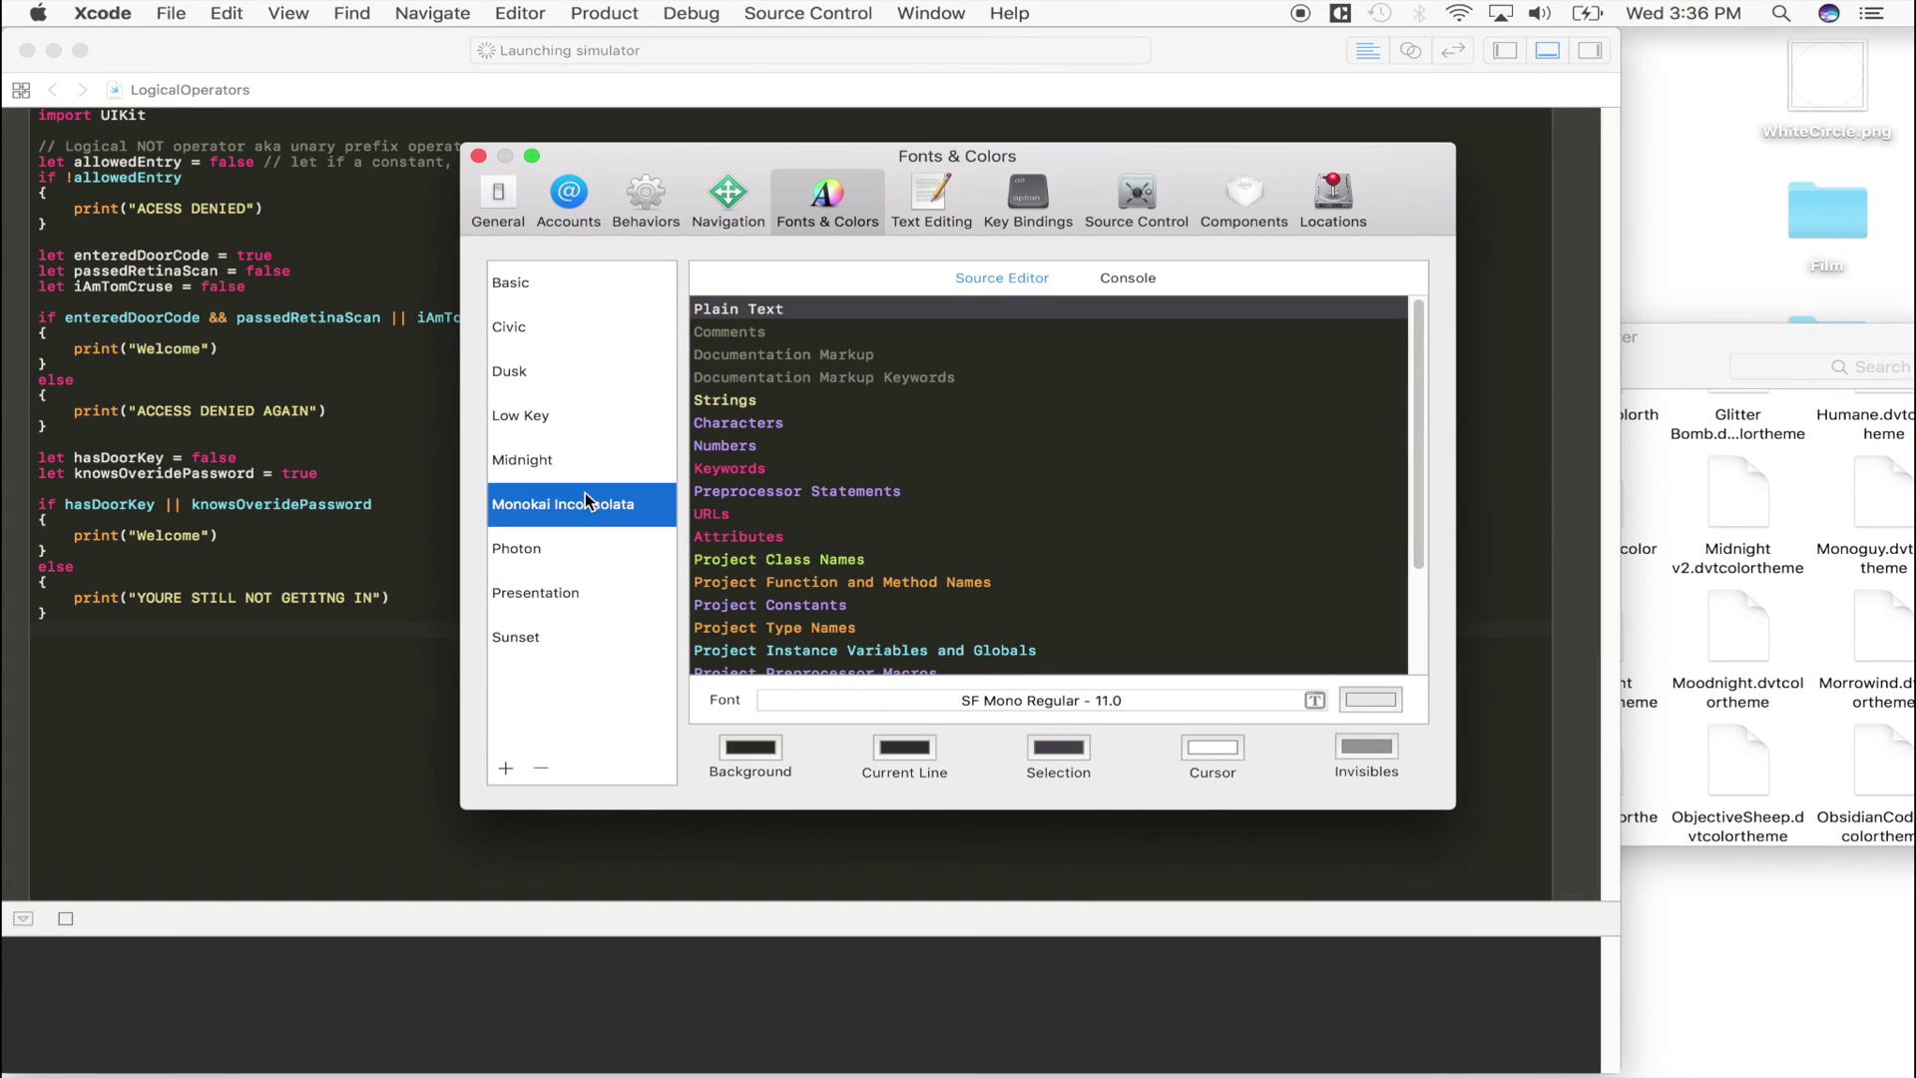